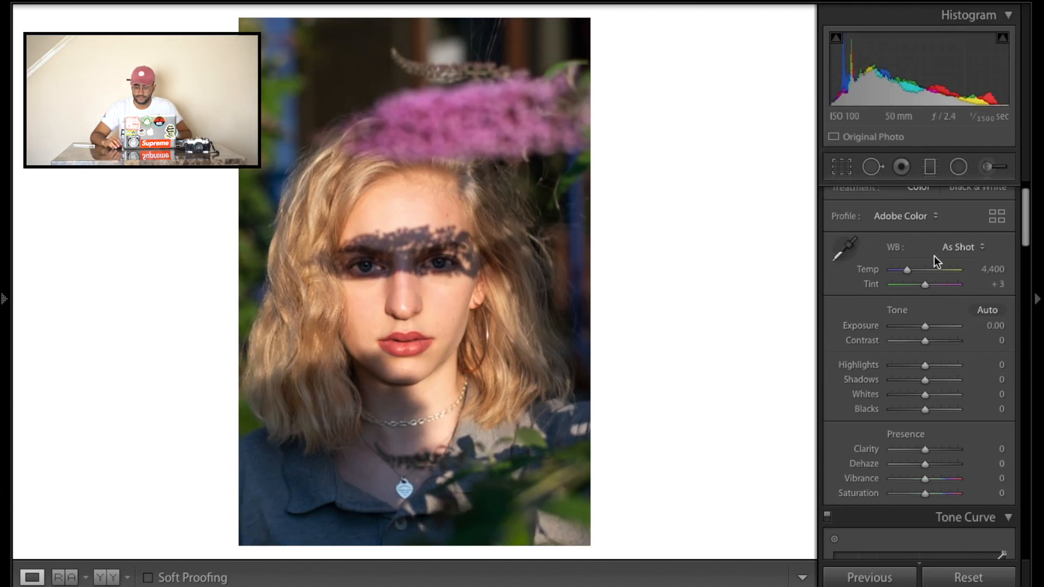
Warm the white balance temperature to 5,571 and set Exposure to −0.10 and Contrast to +25
left_click_drag(907, 269, 921, 273)
scroll(931, 302, "down", 1)
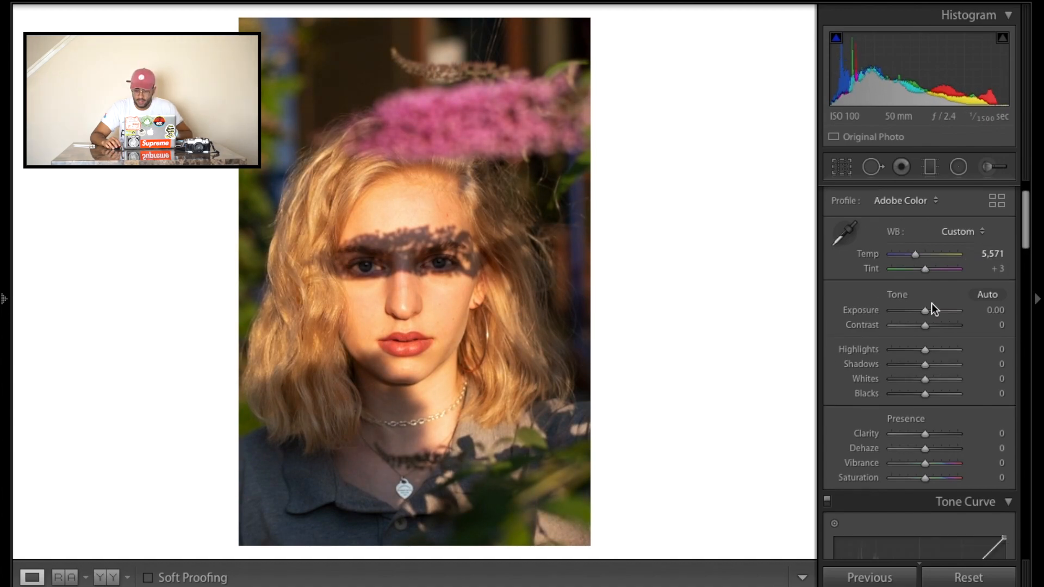
mouse_move(925, 310)
left_mouse_down()
mouse_move(926, 325)
mouse_move(940, 324)
mouse_move(907, 328)
mouse_move(932, 332)
mouse_move(927, 313)
mouse_move(940, 328)
mouse_move(926, 313)
left_mouse_up()
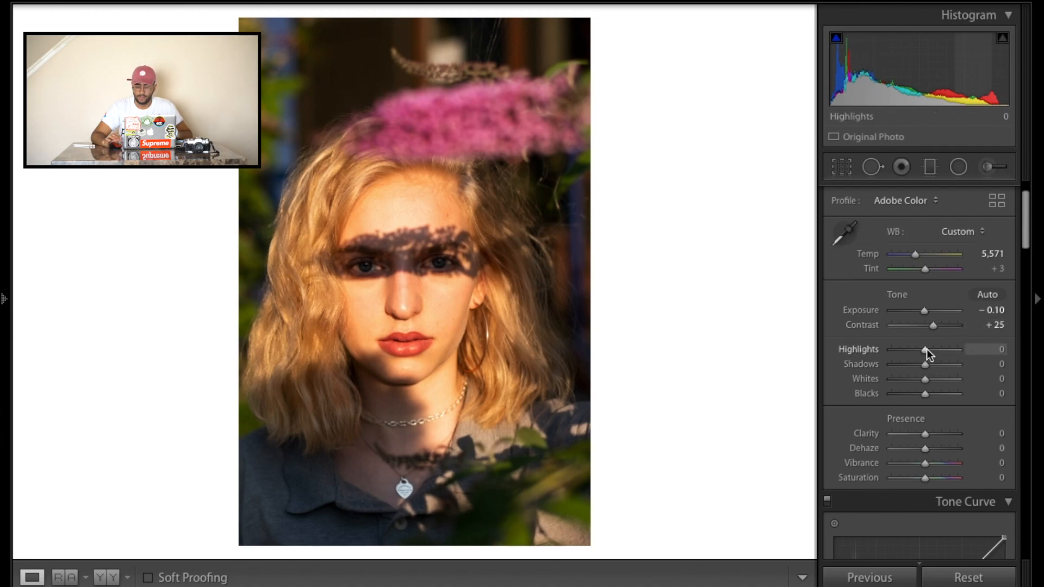
Set Highlights to −100, Shadows to +29, Whites to −34 and Blacks to −7
scroll(927, 350, "down", 2)
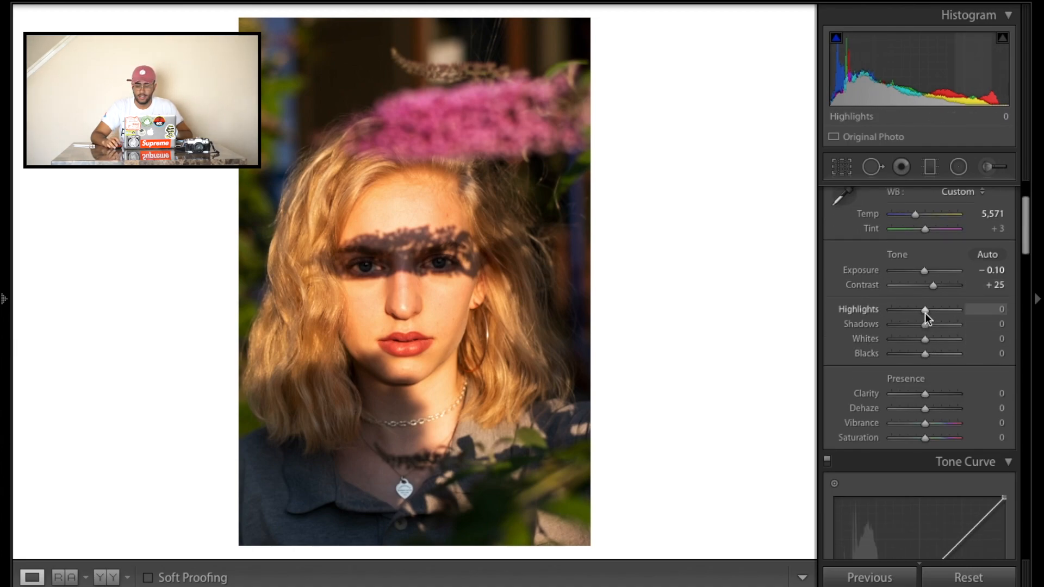
left_click_drag(925, 312, 942, 326)
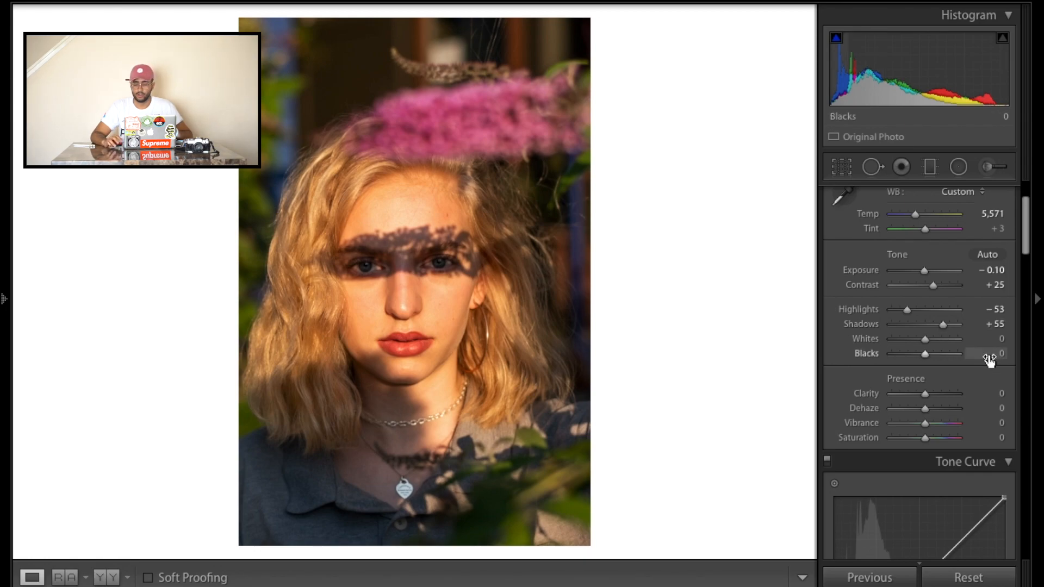
mouse_move(927, 335)
left_mouse_down()
mouse_move(888, 341)
mouse_move(930, 350)
left_mouse_up()
left_click_drag(903, 309, 873, 312)
left_click_drag(938, 323, 920, 368)
scroll(935, 334, "down", 3)
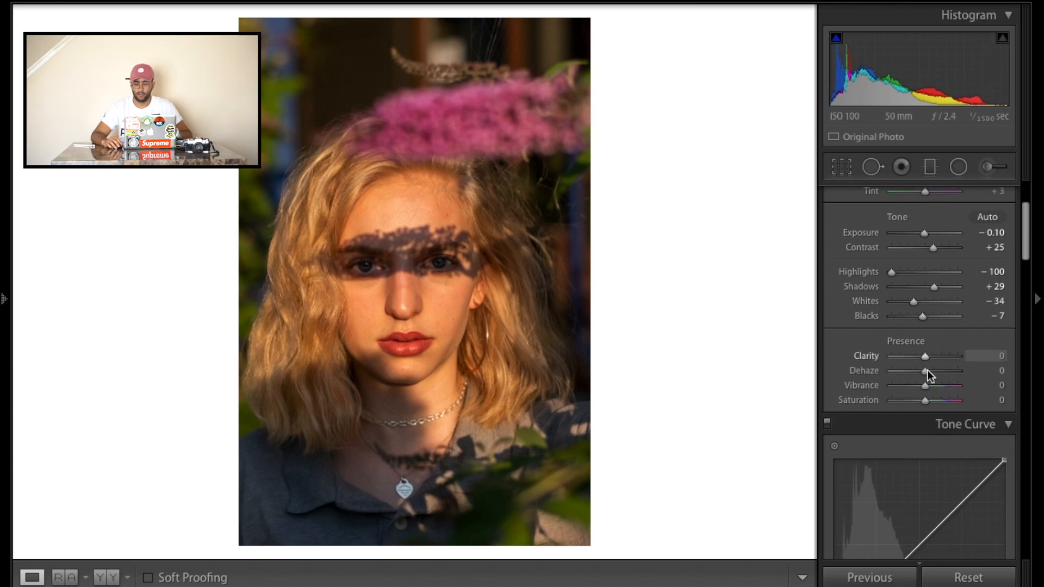
Set Clarity to +9, Vibrance to +47 and overall Saturation to −3
left_click_drag(928, 355, 932, 359)
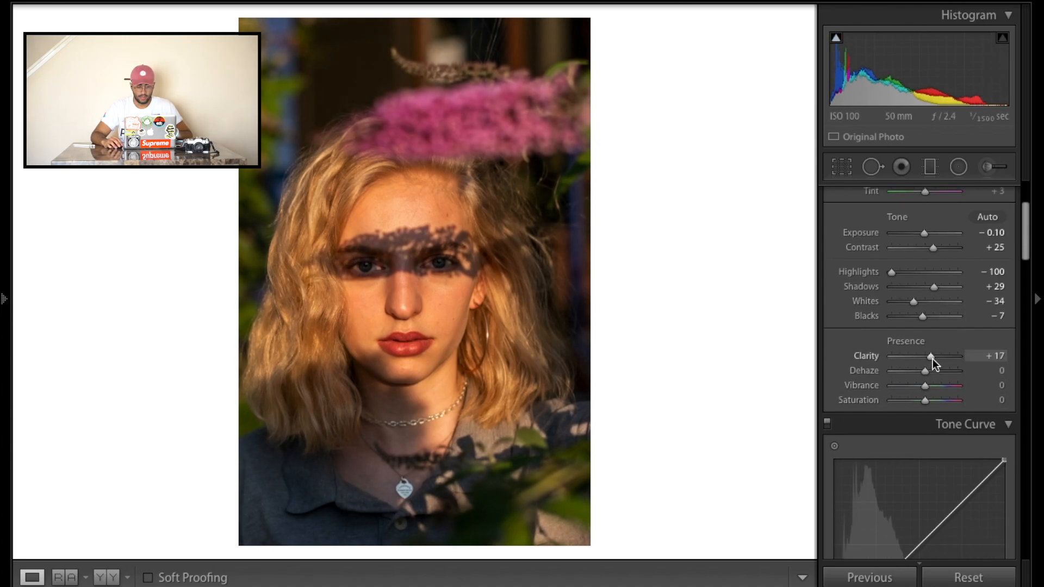
left_click_drag(929, 358, 928, 357)
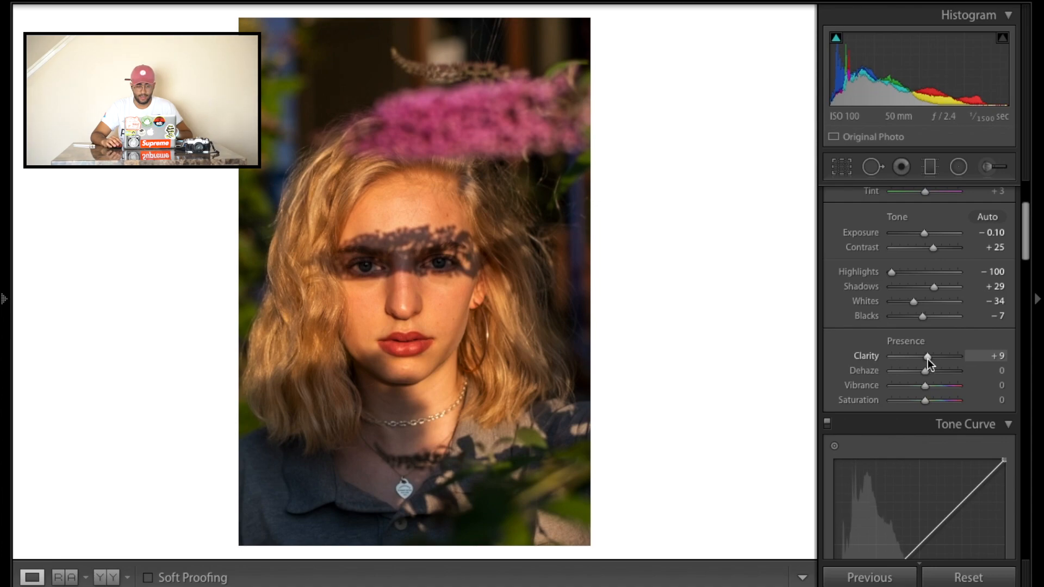
mouse_move(927, 385)
left_mouse_down()
mouse_move(940, 388)
mouse_move(906, 403)
mouse_move(926, 409)
mouse_move(940, 387)
mouse_move(927, 391)
mouse_move(939, 396)
left_mouse_up()
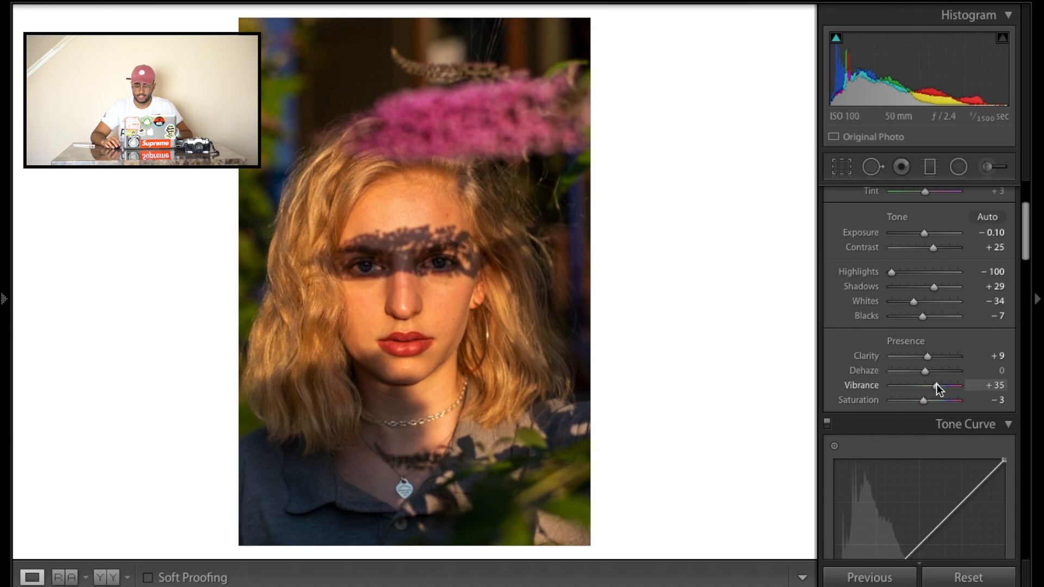
left_click_drag(938, 385, 941, 384)
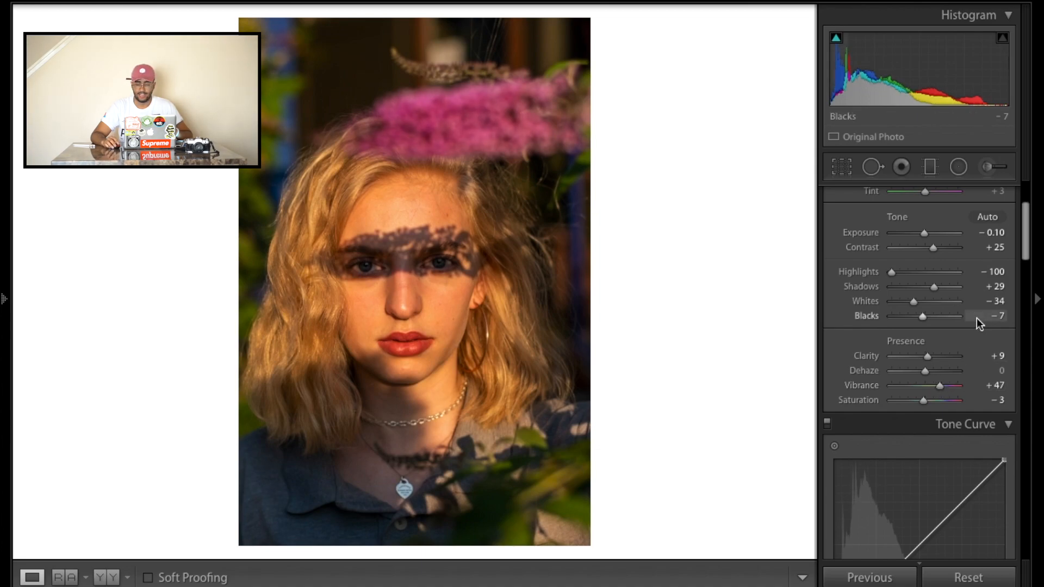
Shape the RGB tone curve into a soft S with a raised black point, a lowered white point, and added shadow and highlight points
scroll(976, 318, "down", 5)
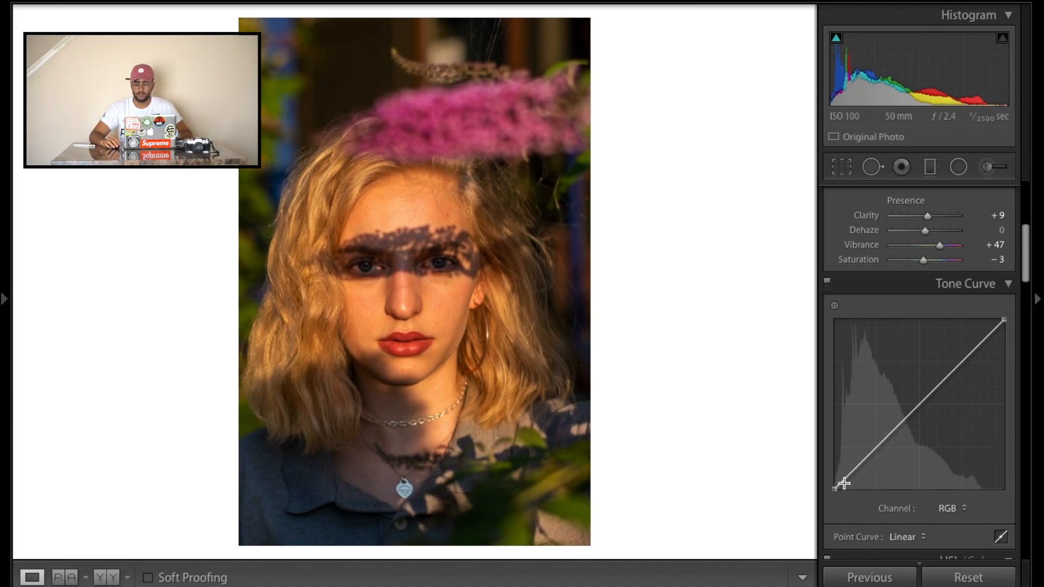
left_click_drag(836, 488, 833, 477)
mouse_move(1006, 320)
left_mouse_down()
mouse_move(1014, 334)
mouse_move(1003, 333)
left_mouse_up()
left_click_drag(879, 441, 876, 458)
mouse_move(962, 362)
left_mouse_down()
mouse_move(961, 374)
mouse_move(960, 358)
left_mouse_up()
left_click_drag(875, 453, 876, 448)
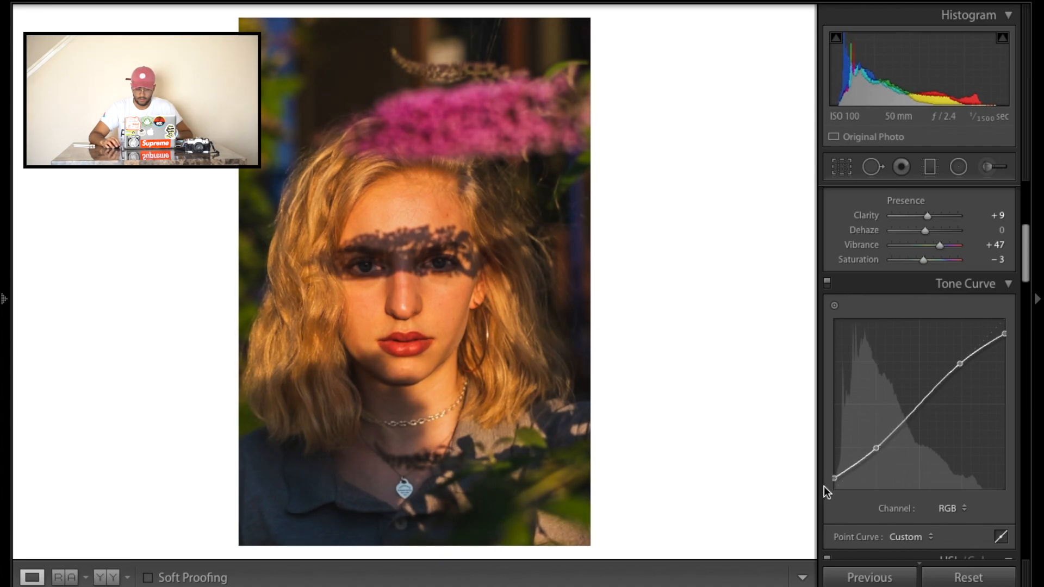
Refine the tone curve by reducing the black point's lift, raising the highlight point slightly and lowering the white point to about 88.6%
left_click_drag(836, 476, 823, 497)
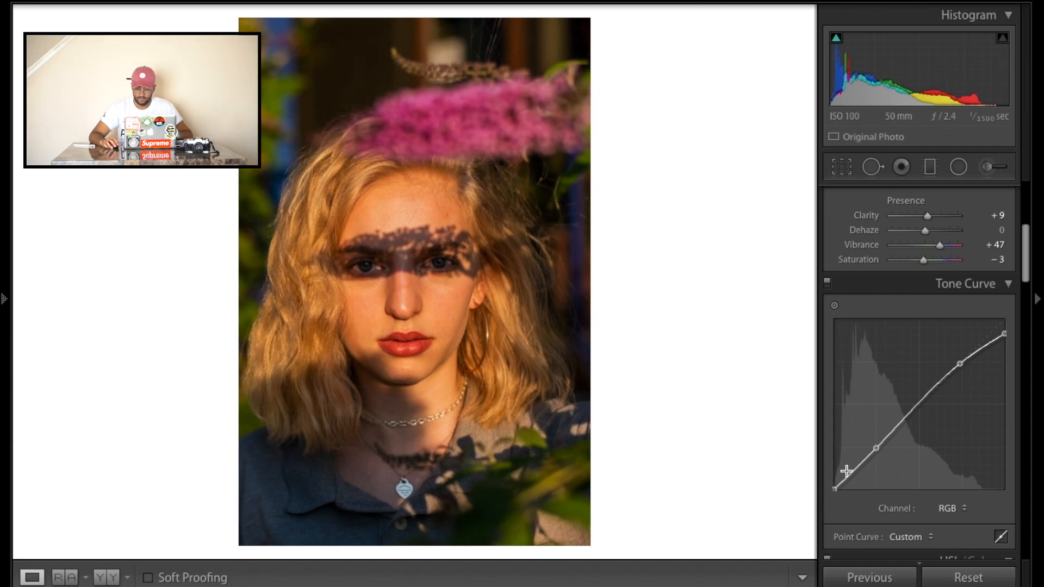
left_click_drag(834, 490, 834, 481)
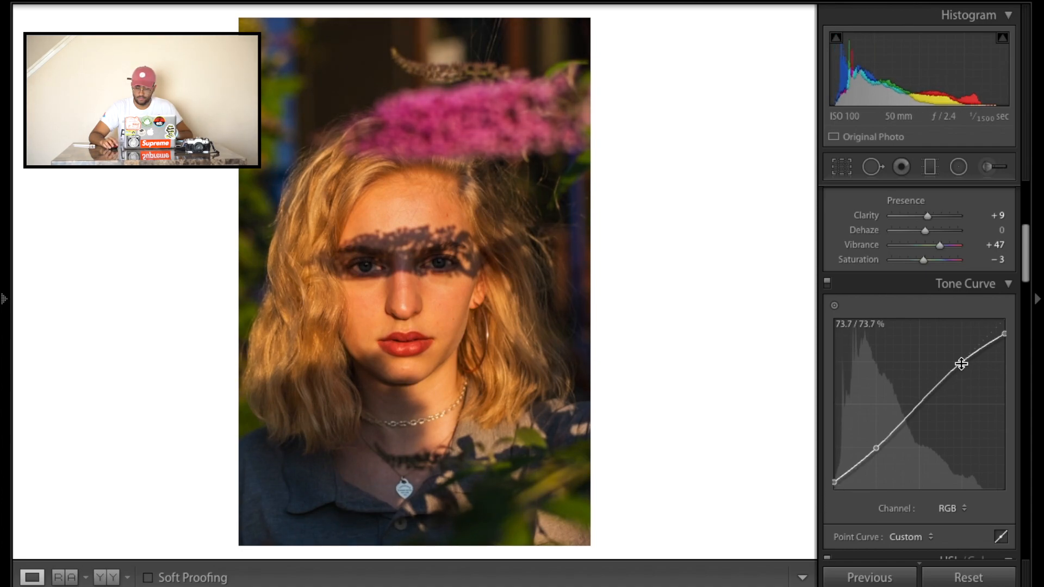
left_click_drag(959, 356, 1007, 341)
left_click_drag(1009, 357, 1025, 341)
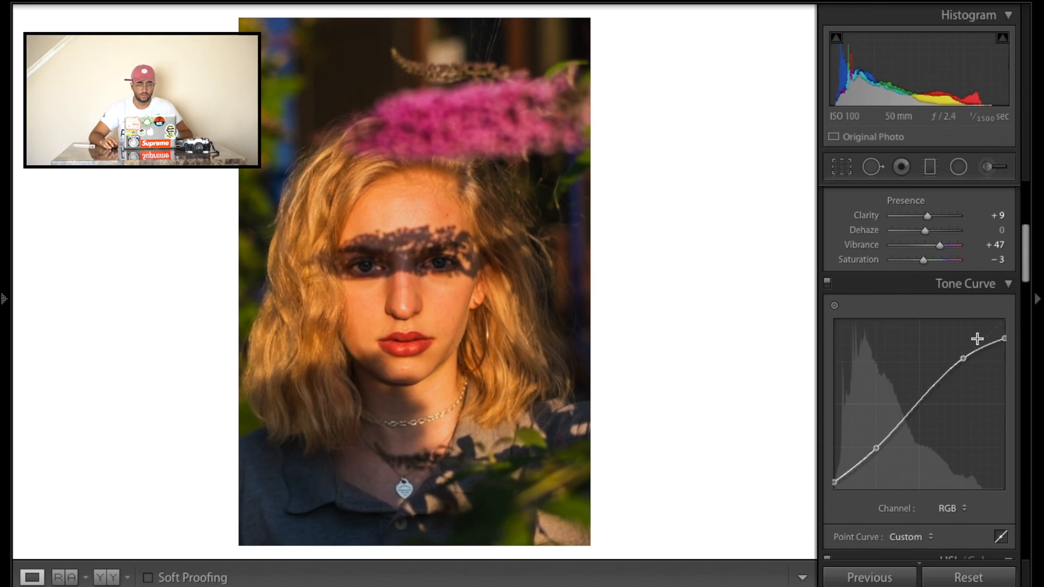
Set the HSL saturation to −21 for Orange, −69 for Yellow, −83 for Green and +7 for Aqua
scroll(977, 341, "down", 3)
scroll(899, 328, "down", 5)
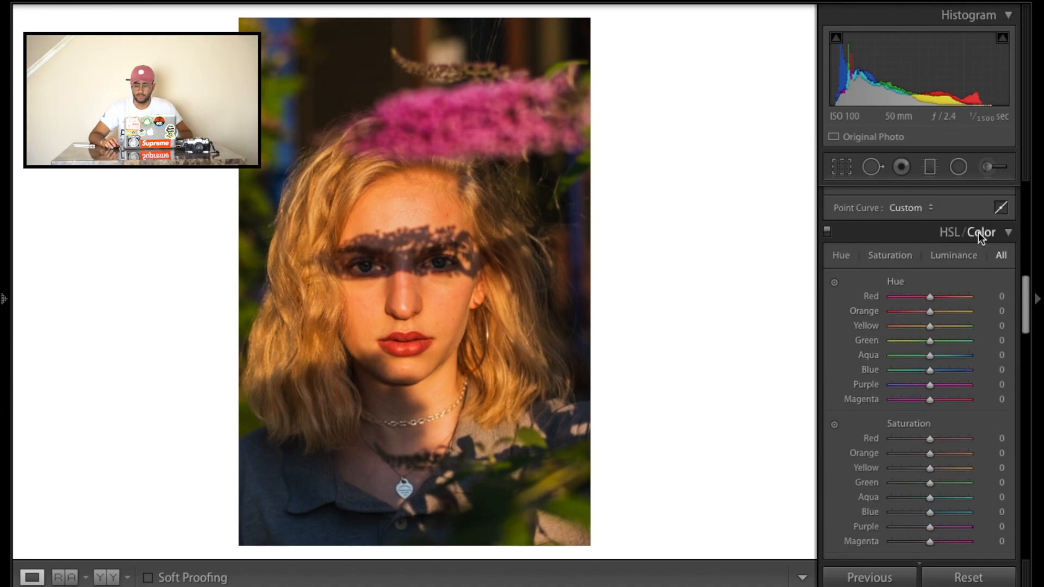
scroll(967, 253, "down", 1)
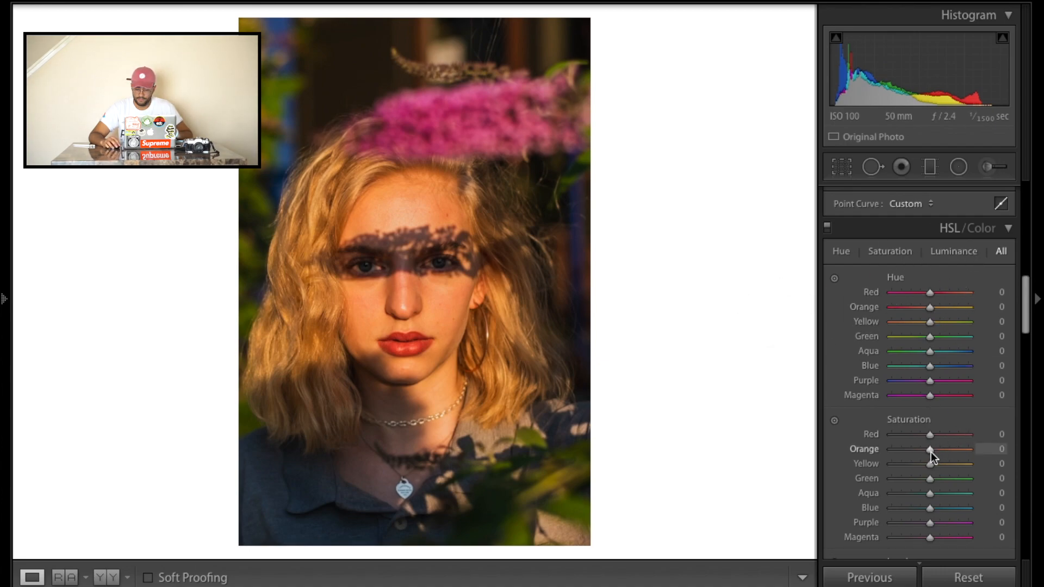
scroll(931, 450, "down", 1)
left_click_drag(930, 422, 876, 433)
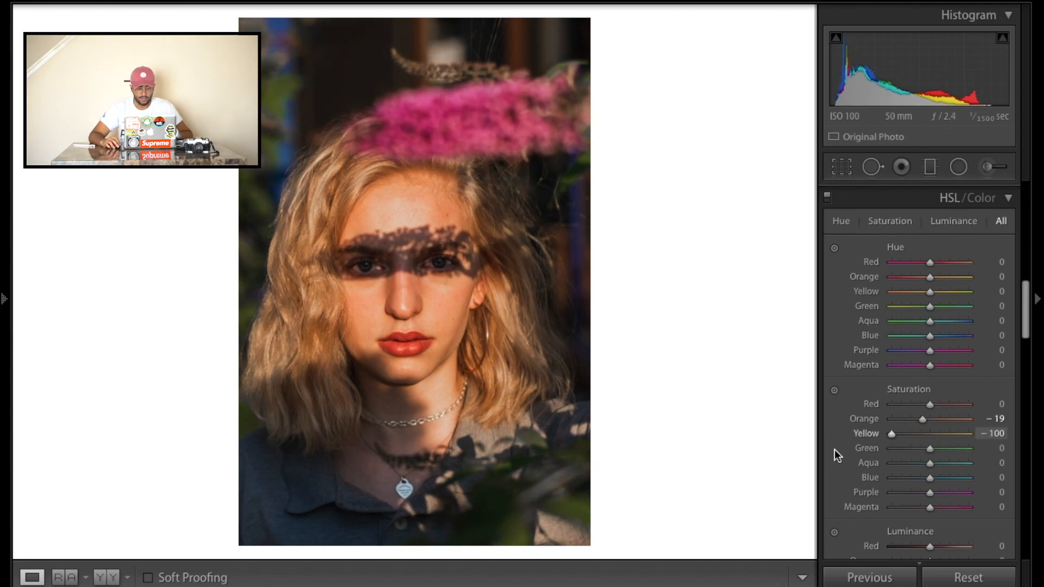
mouse_move(891, 452)
left_mouse_down()
mouse_move(903, 453)
mouse_move(902, 434)
mouse_move(883, 436)
mouse_move(925, 445)
mouse_move(863, 439)
mouse_move(903, 452)
left_mouse_up()
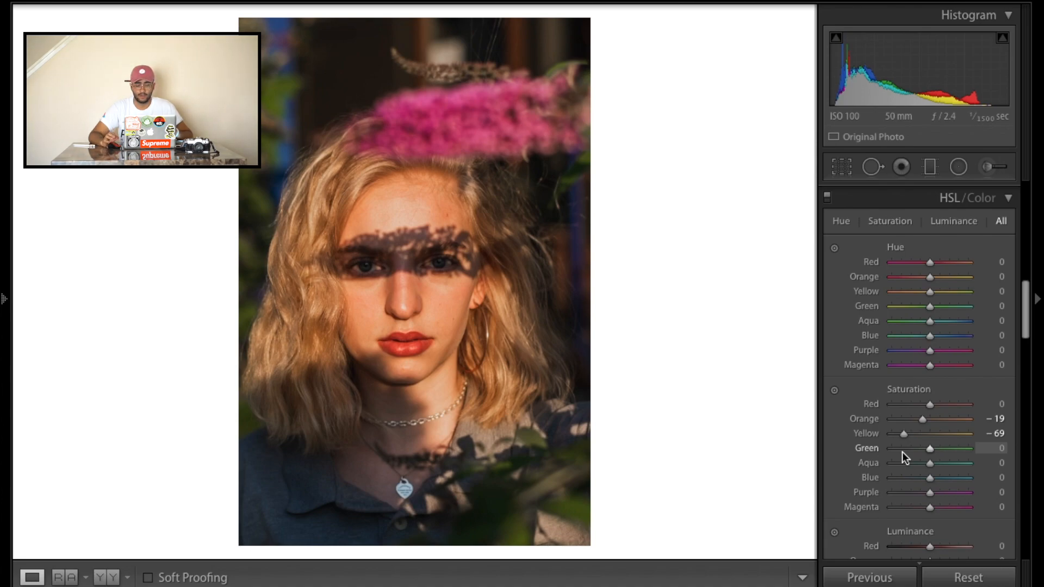
left_click_drag(930, 449, 898, 452)
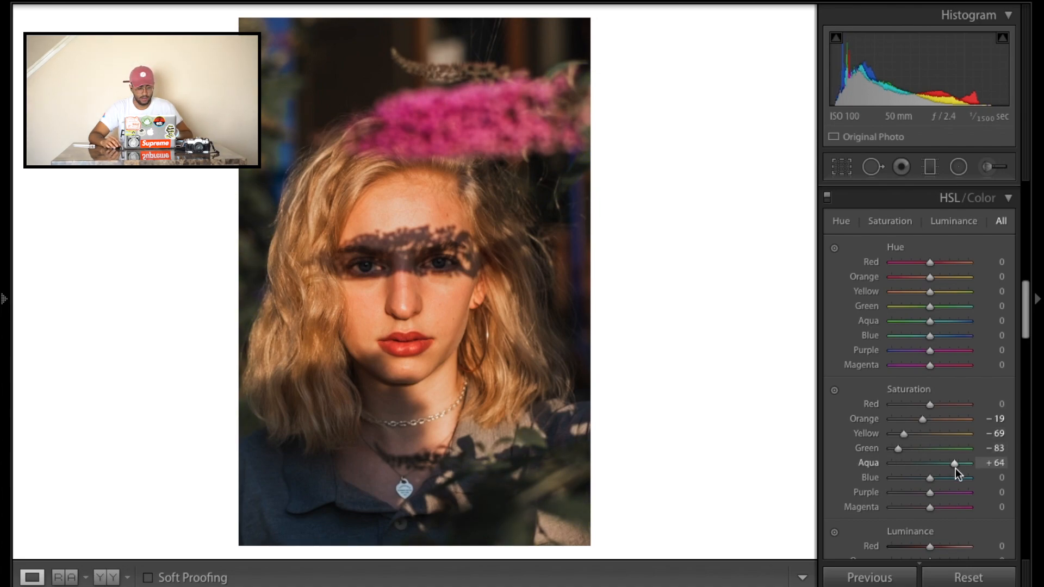
left_click_drag(926, 418, 925, 422)
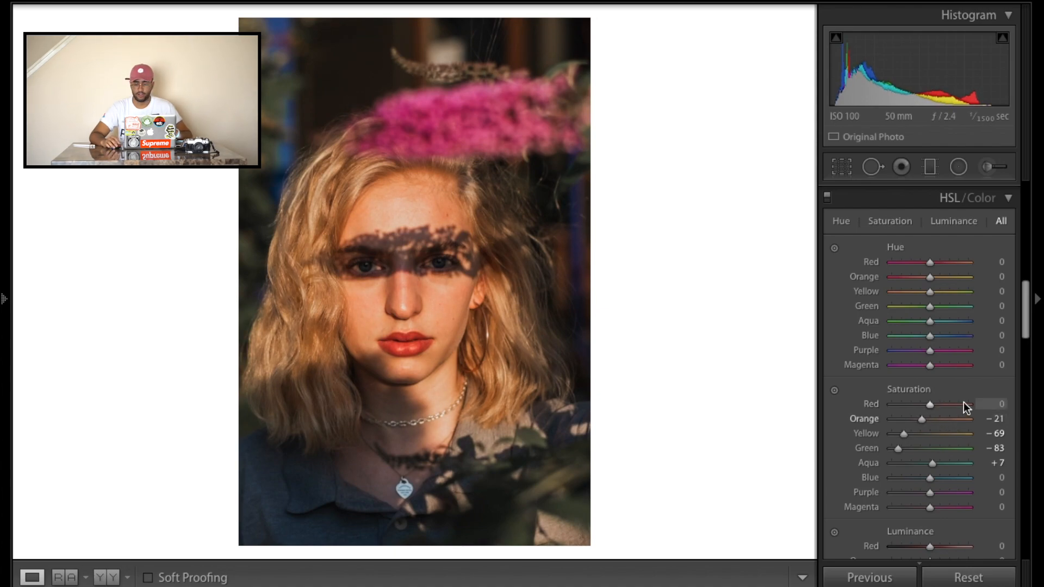
Set the Orange hue to −1 and the saturation of Yellow to −55, Aqua to −30, Blue to +30 and Red to +33
left_click_drag(930, 277, 928, 283)
left_click_drag(904, 434, 918, 471)
mouse_move(928, 480)
left_mouse_down()
mouse_move(859, 467)
mouse_move(971, 483)
mouse_move(939, 480)
left_mouse_up()
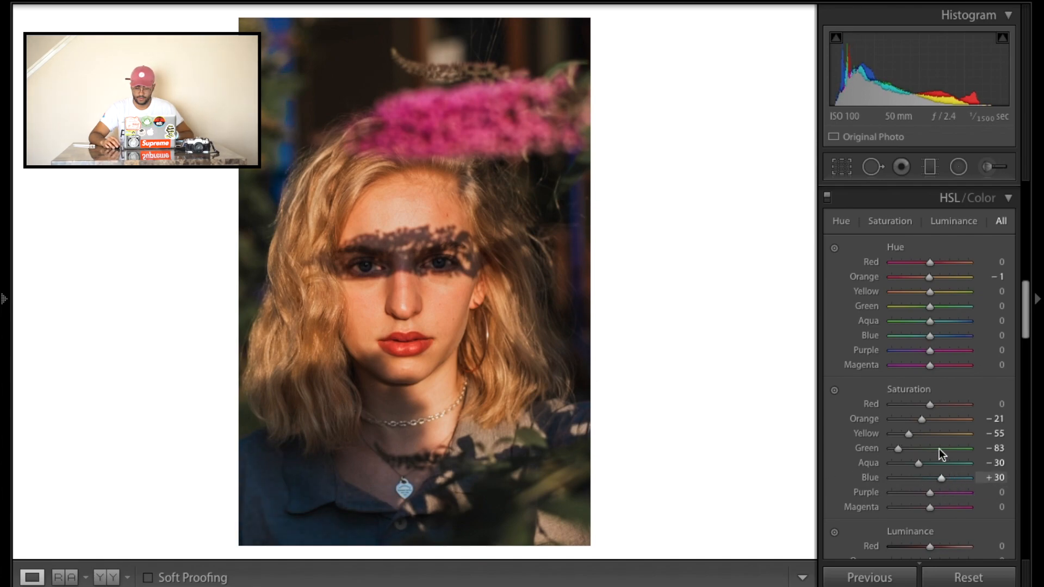
left_click_drag(925, 404, 937, 425)
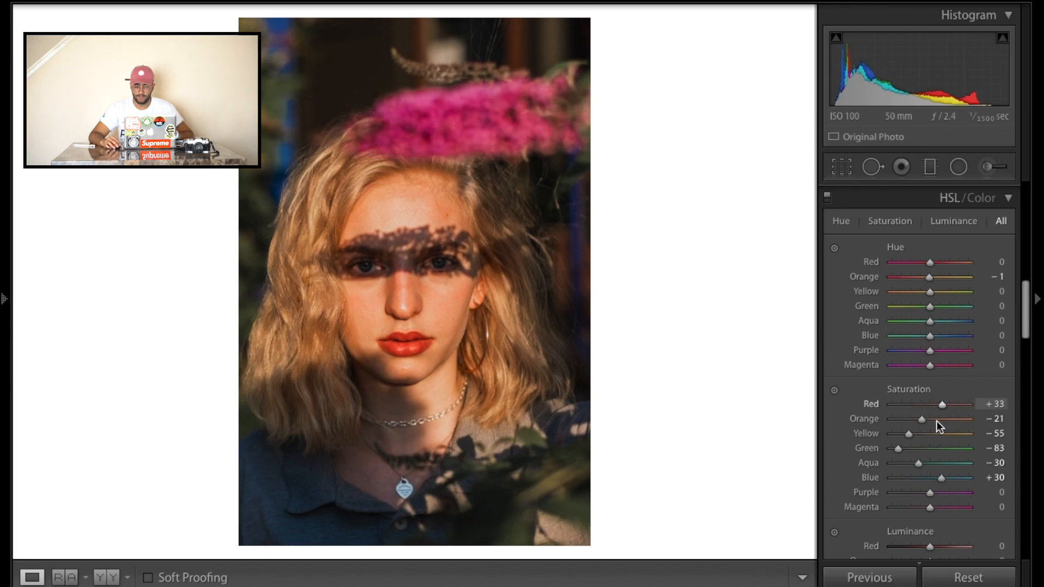
Set the saturation of Purple to −100, Magenta to −32 and Red to −8, and shift the Magenta hue to +100
left_click_drag(931, 492, 868, 484)
left_click_drag(935, 512, 921, 545)
left_click_drag(931, 365, 989, 392)
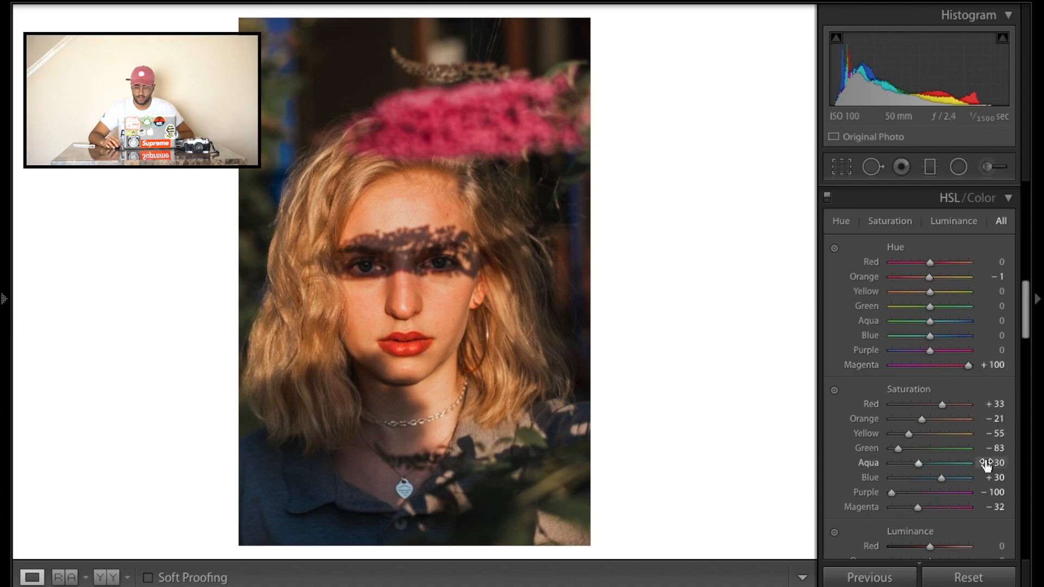
mouse_move(942, 405)
left_mouse_down()
mouse_move(916, 409)
mouse_move(940, 419)
mouse_move(920, 423)
mouse_move(934, 419)
left_mouse_up()
Set the HSL luminance to +24 for Red, +4 for Orange and −10 for Yellow
scroll(939, 408, "down", 3)
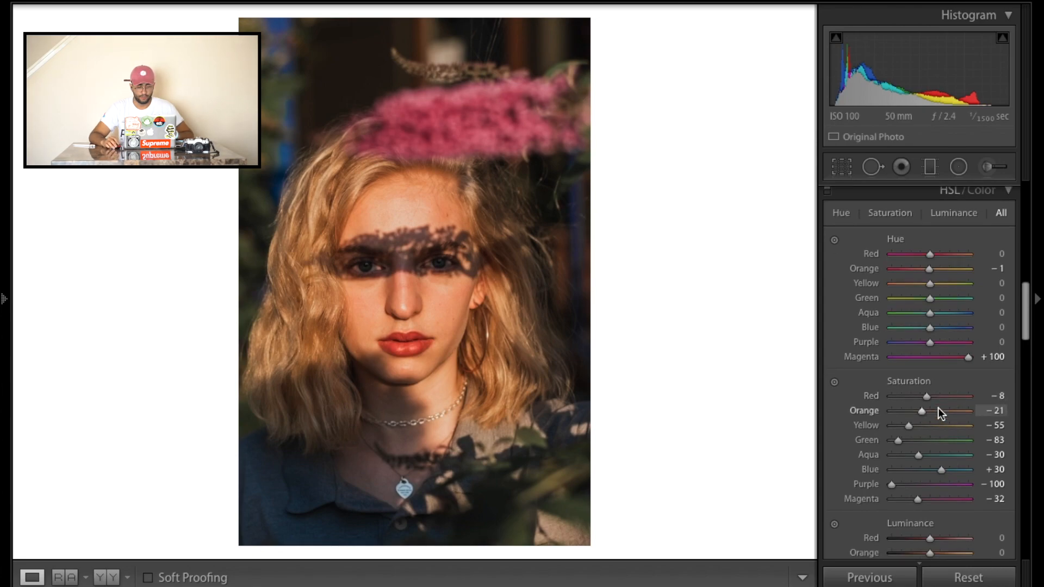
left_click_drag(931, 468, 925, 493)
scroll(957, 490, "down", 1)
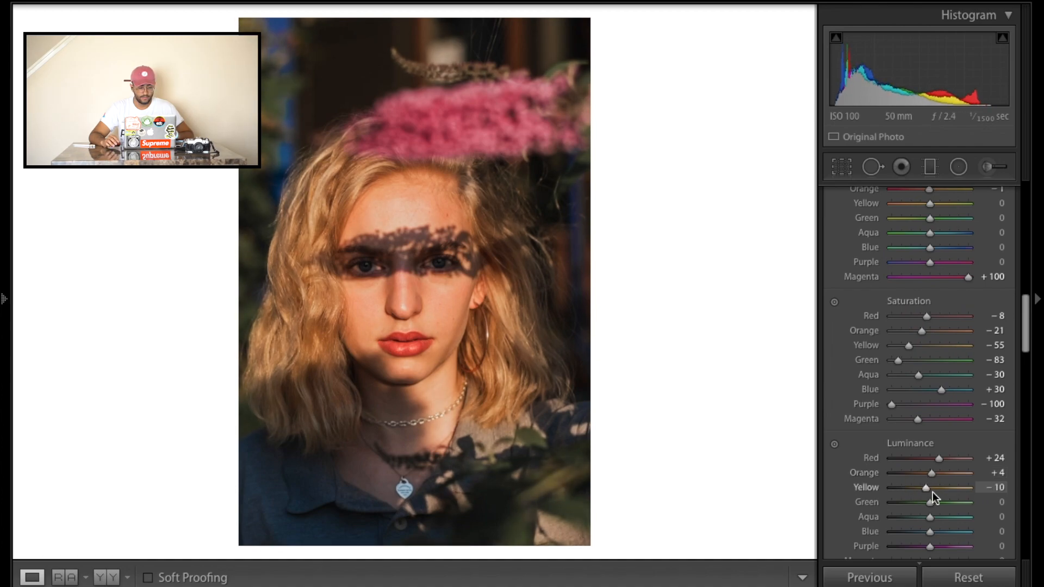
Set the saturation of Red to +10 and Orange to −9, and compare the photo before and after the edits
left_click_drag(925, 322, 934, 325)
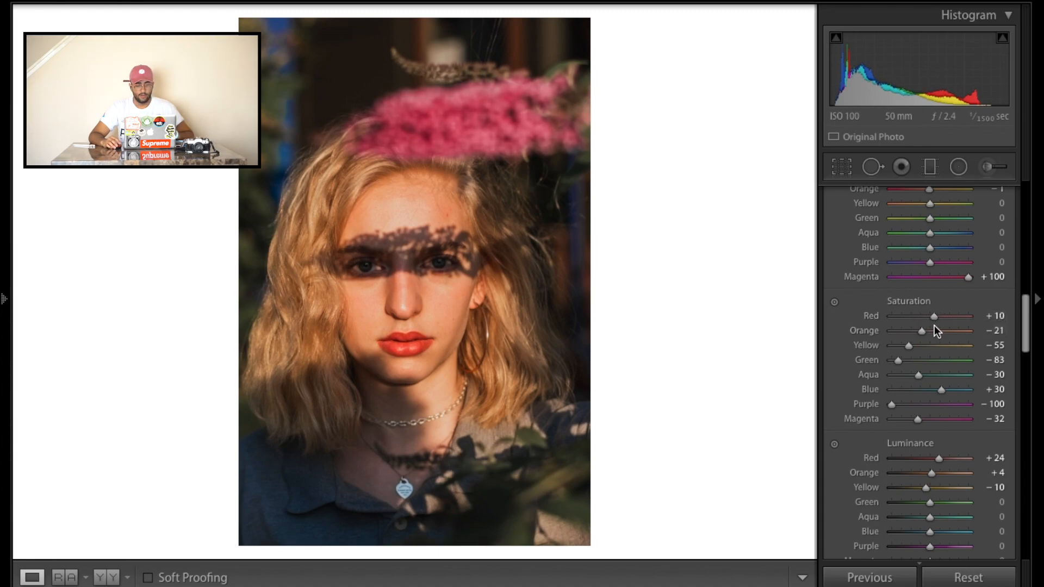
left_click_drag(920, 330, 926, 335)
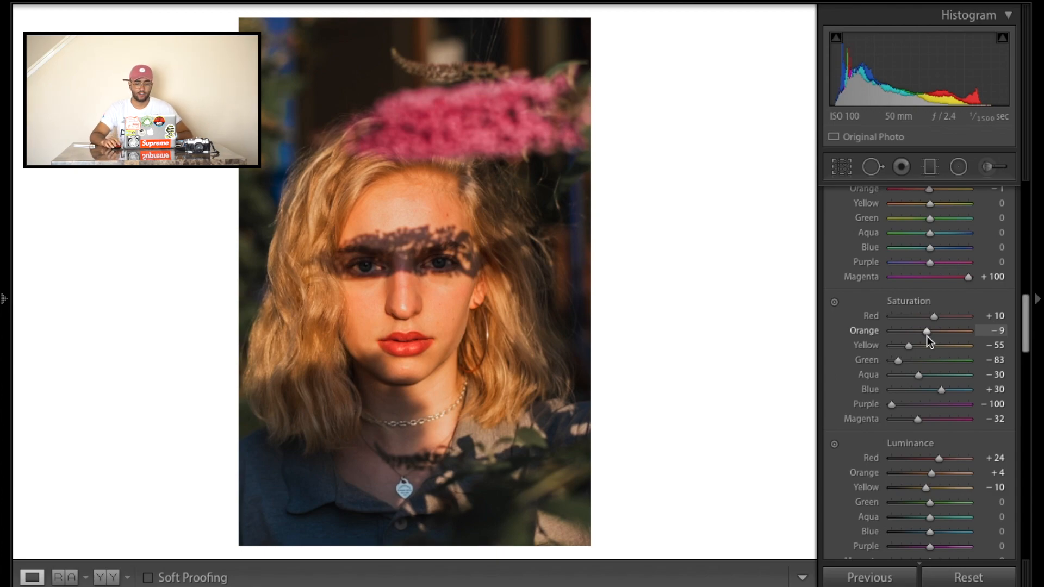
left_click(111, 568)
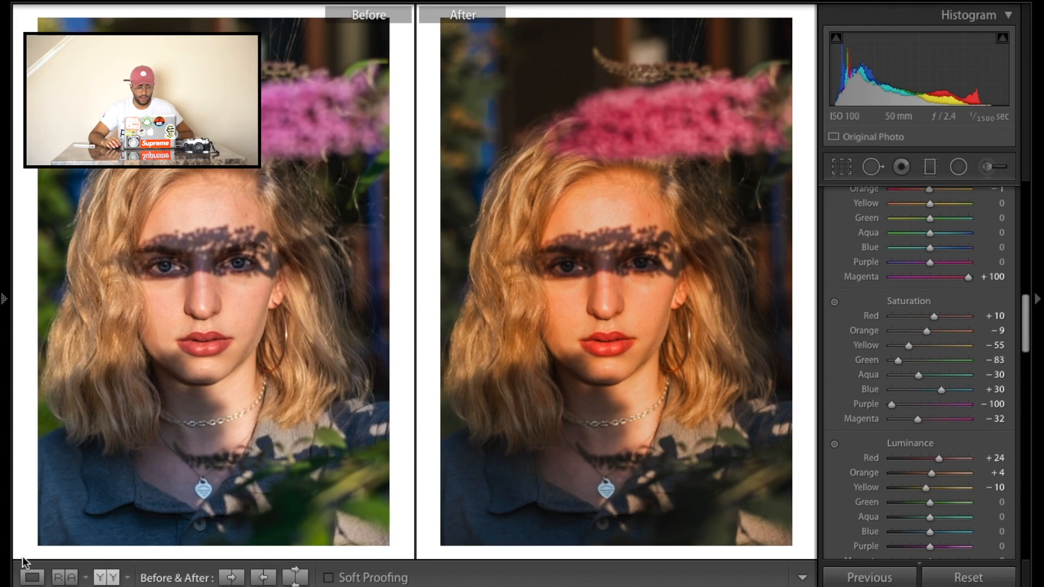
left_click(31, 576)
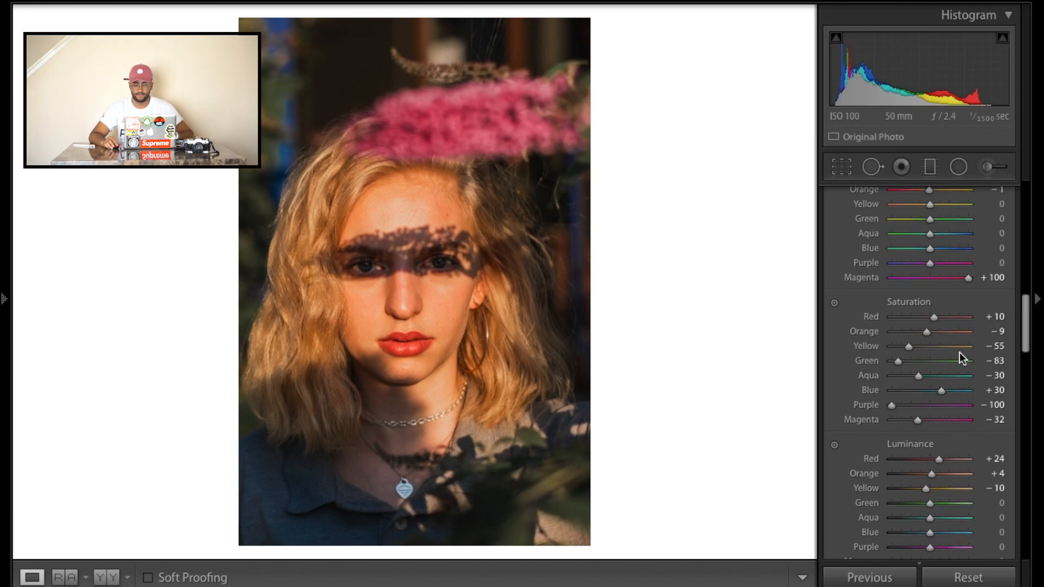
Add a midtone point to the RGB tone curve, lower its highlight and white points slightly, and adjust the black point
scroll(960, 352, "up", 8)
scroll(960, 353, "up", 4)
scroll(957, 355, "down", 4)
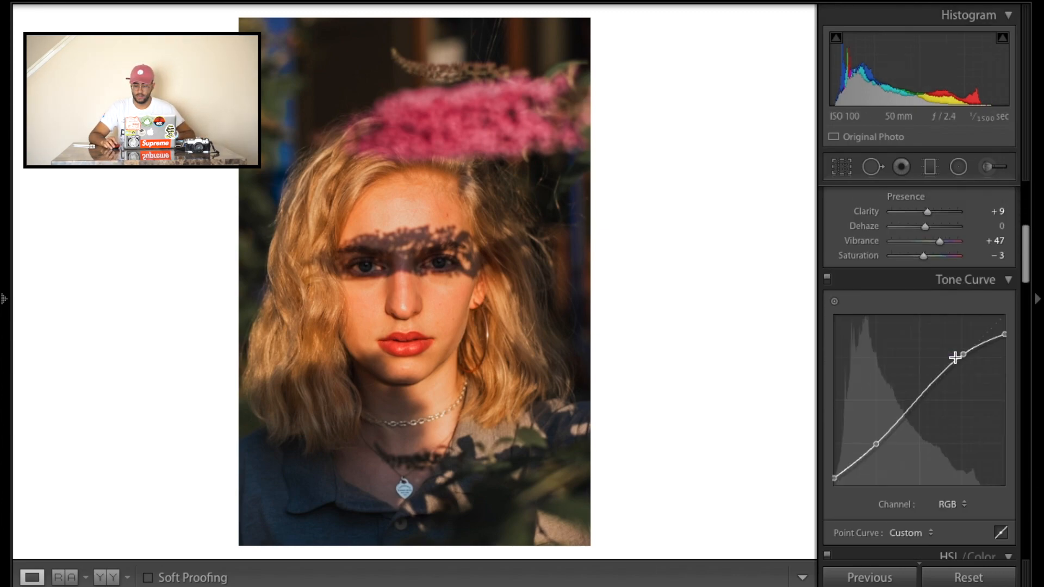
mouse_move(919, 401)
left_mouse_down()
mouse_move(918, 385)
mouse_move(917, 402)
left_mouse_up()
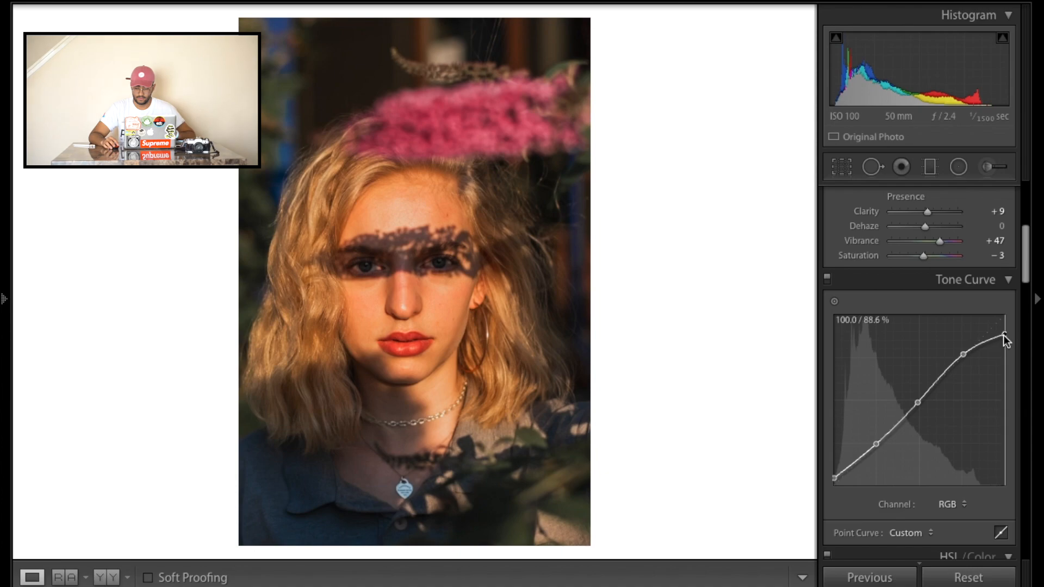
left_click_drag(1009, 350, 963, 356)
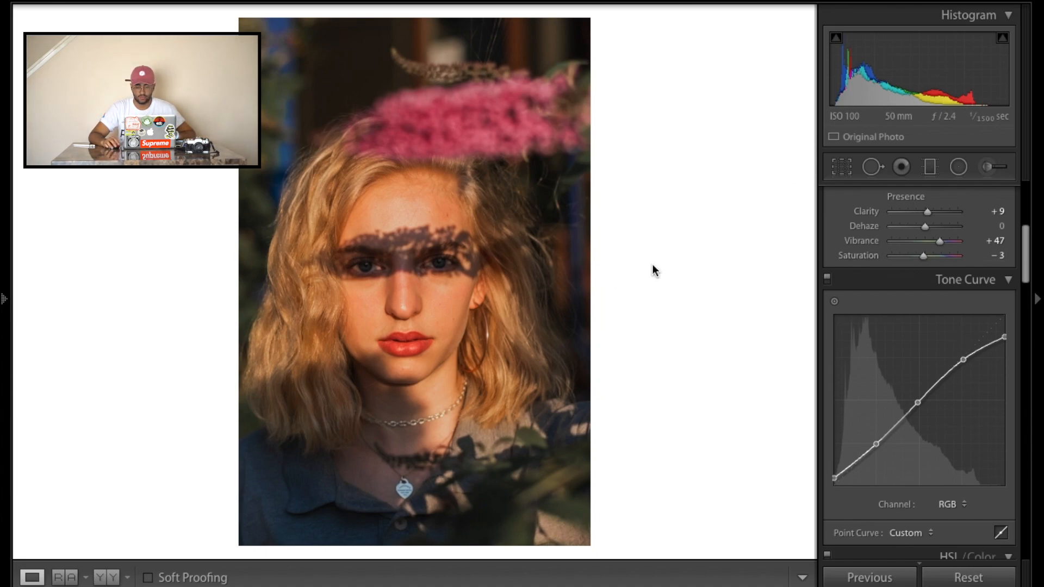
left_click_drag(835, 478, 814, 501)
Reduce Vibrance to +37 and show the before and after versions of the portrait side by side
scroll(909, 390, "up", 5)
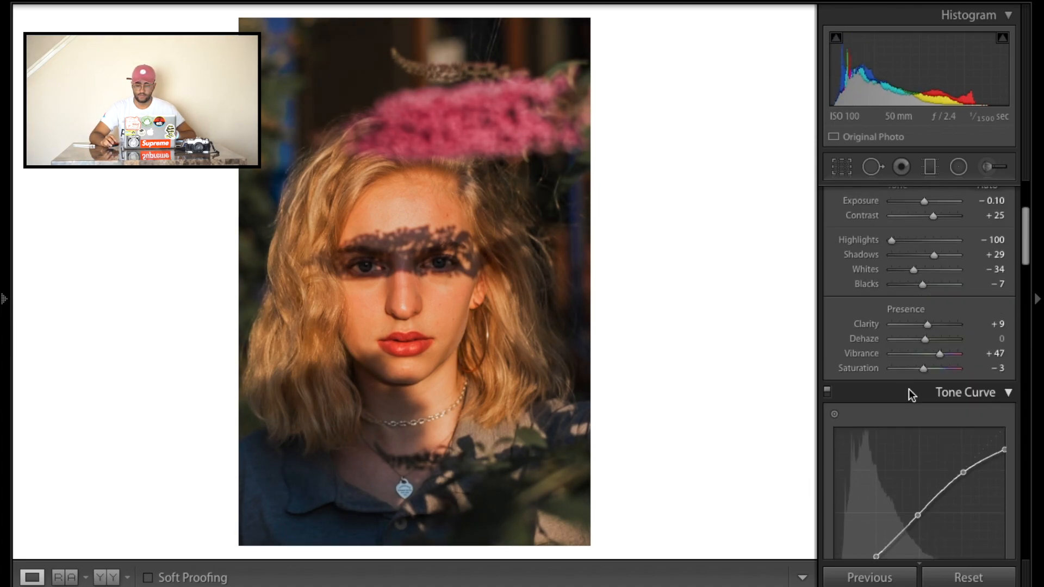
mouse_move(928, 438)
left_mouse_down()
mouse_move(947, 448)
mouse_move(920, 449)
mouse_move(938, 450)
left_mouse_up()
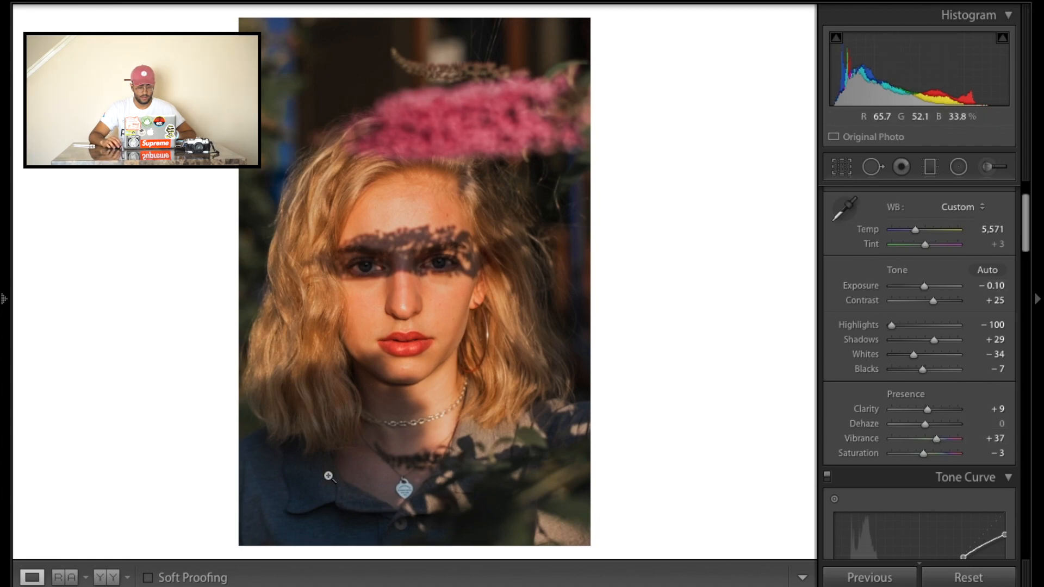
left_click(107, 577)
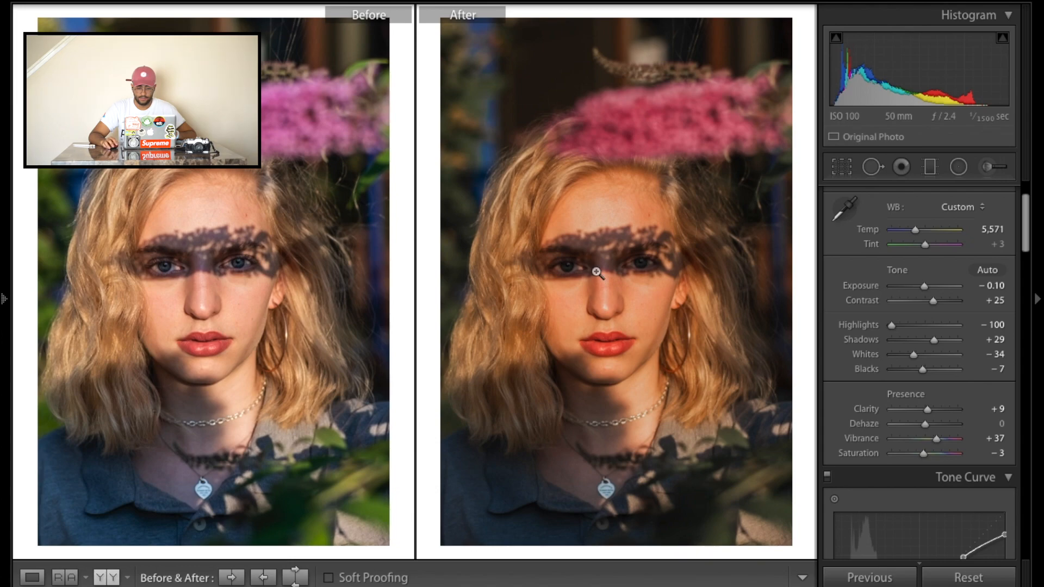
Return to the single-photo view and set Contrast to +9 and Exposure to −0.15
mouse_move(932, 300)
left_mouse_down()
mouse_move(912, 301)
mouse_move(947, 303)
mouse_move(918, 305)
mouse_move(928, 302)
left_mouse_up()
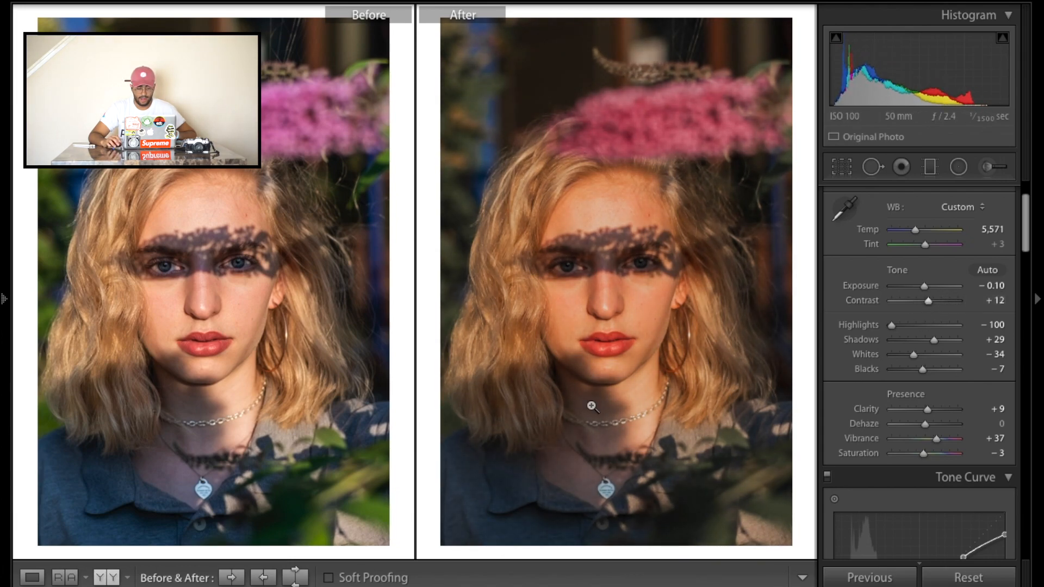
left_click(23, 579)
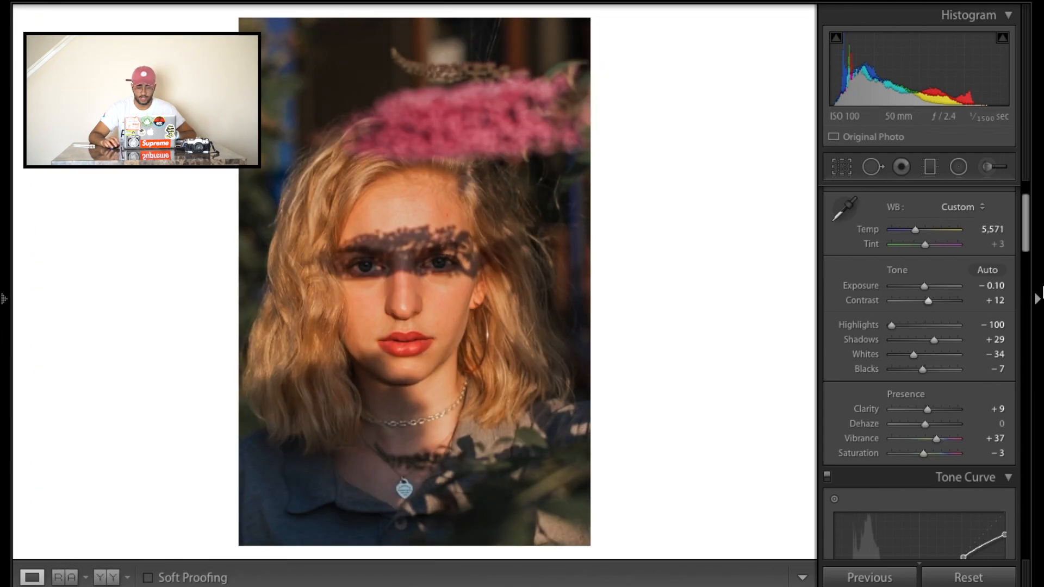
mouse_move(929, 302)
left_mouse_down()
mouse_move(940, 301)
mouse_move(927, 291)
left_mouse_up()
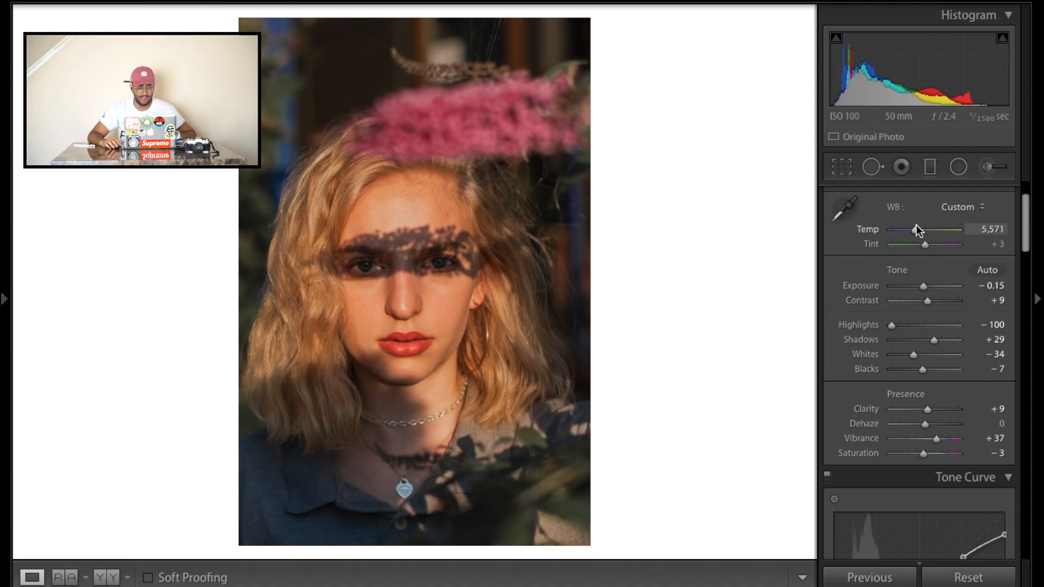
Set the white balance to Temp 5,471 and Tint +11, and fine-tune the black point of the RGB tone curve
left_click_drag(922, 231, 918, 230)
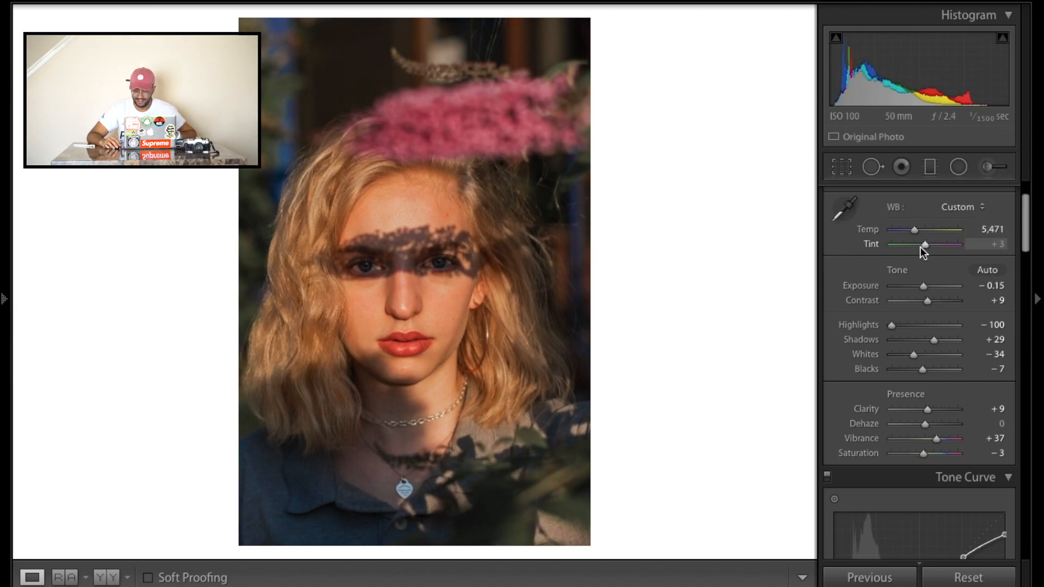
left_click_drag(921, 247, 928, 246)
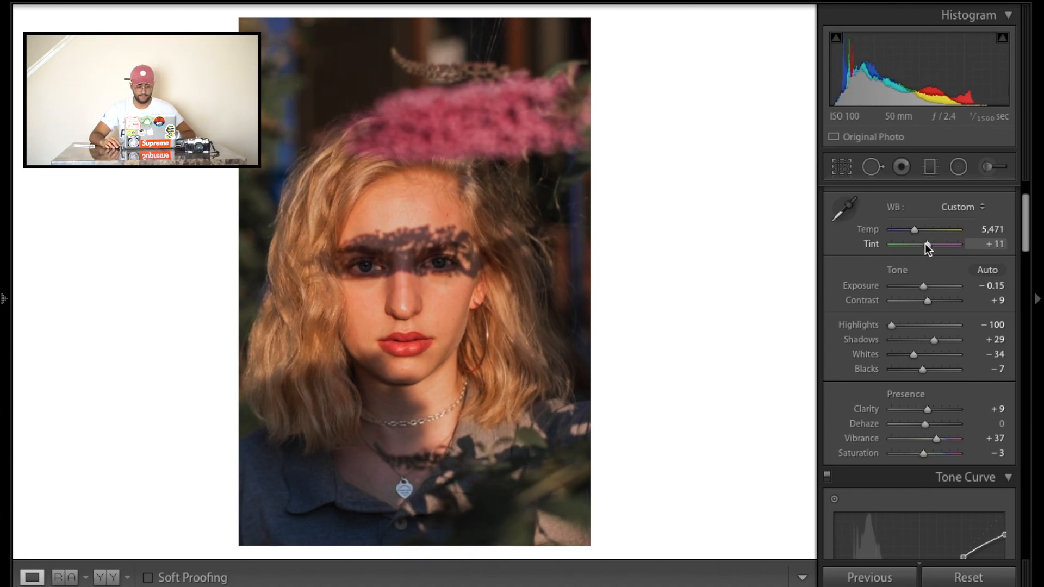
scroll(907, 296, "down", 5)
left_click_drag(835, 339, 832, 335)
scroll(896, 320, "up", 3)
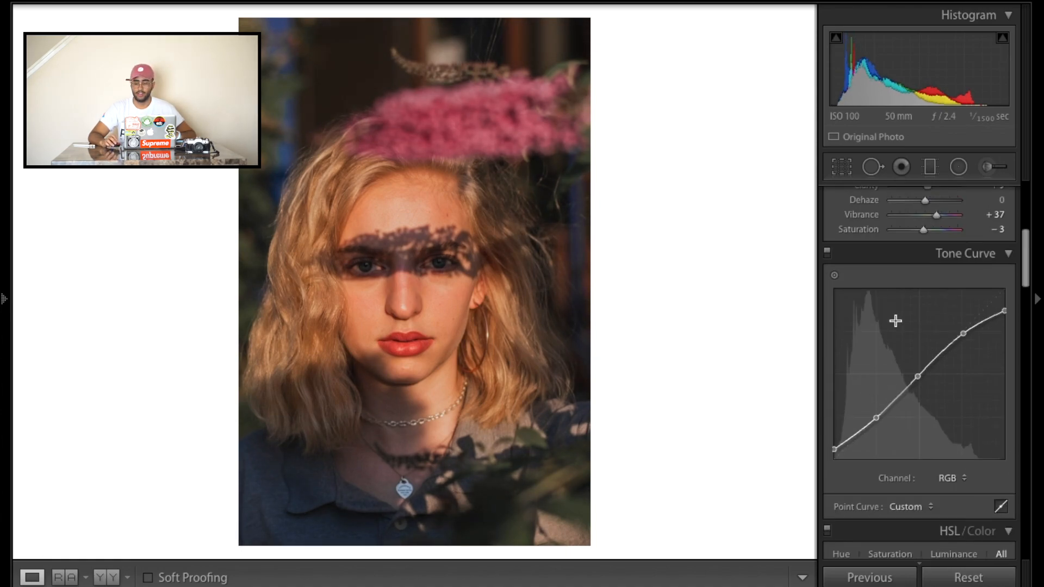
Brighten the portrait by setting Exposure to 0.00
scroll(929, 294, "up", 4)
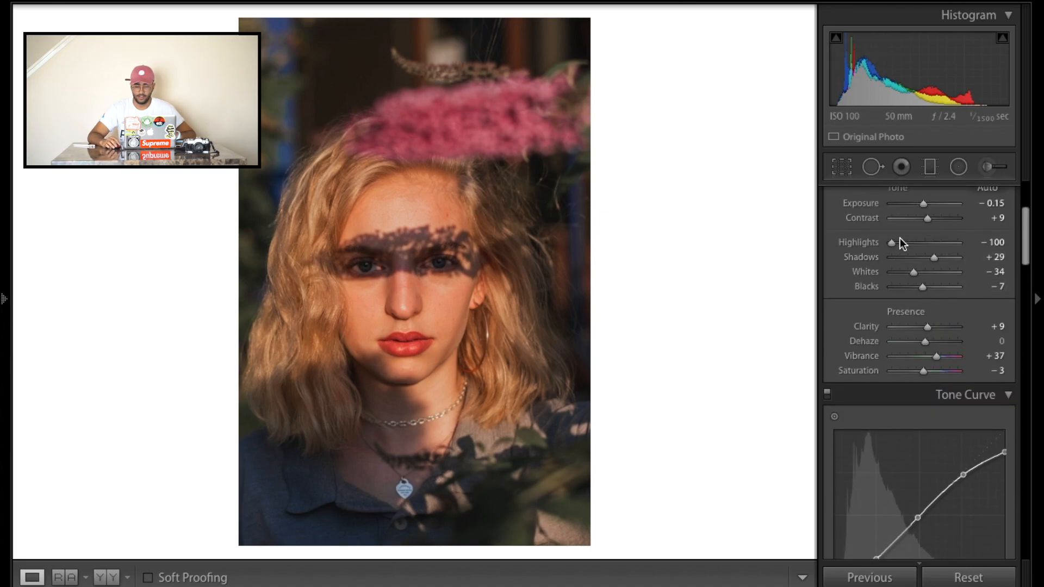
scroll(895, 240, "up", 2)
left_click_drag(924, 239, 925, 241)
scroll(927, 239, "down", 10)
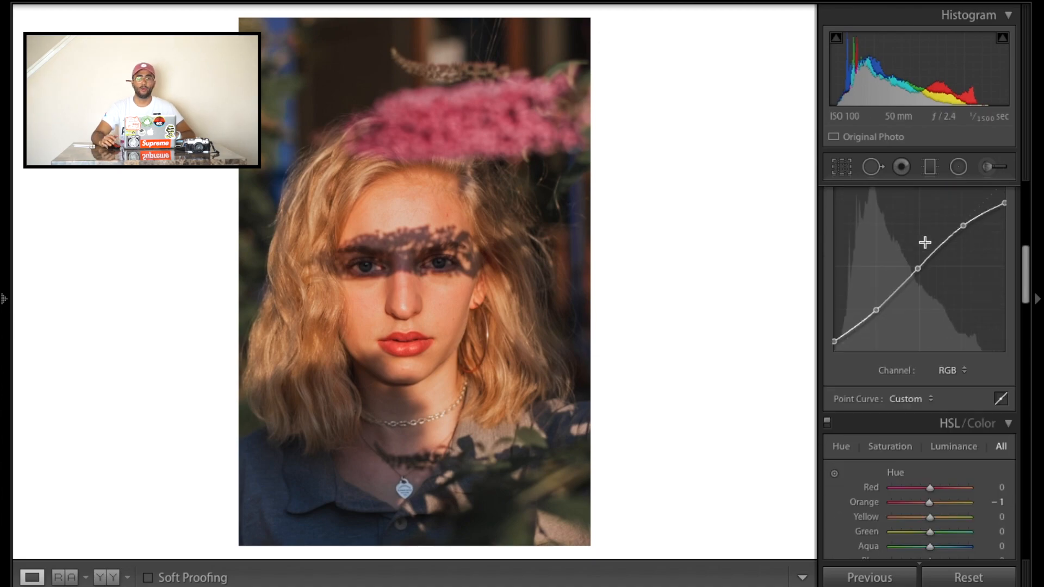
scroll(926, 241, "up", 9)
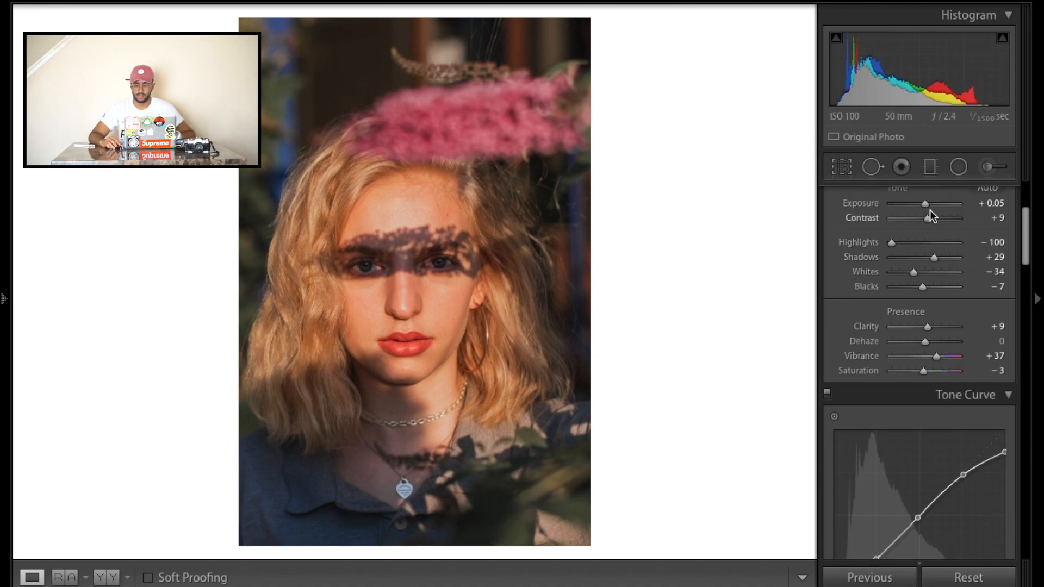
left_click_drag(926, 207, 928, 207)
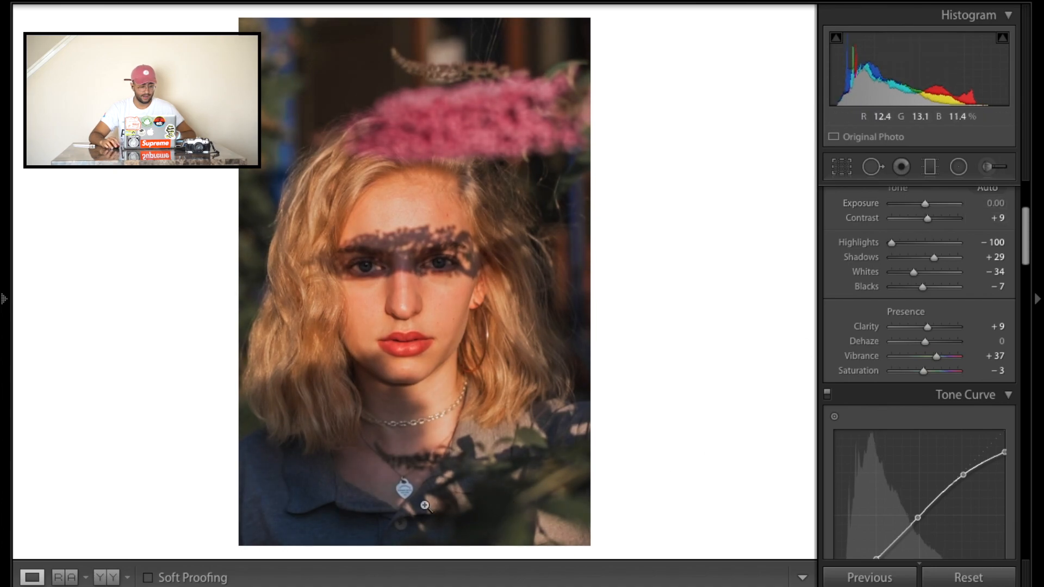
Compare the portrait with its before version side by side, and set Contrast to +42 and Exposure to −0.07
left_click(114, 577)
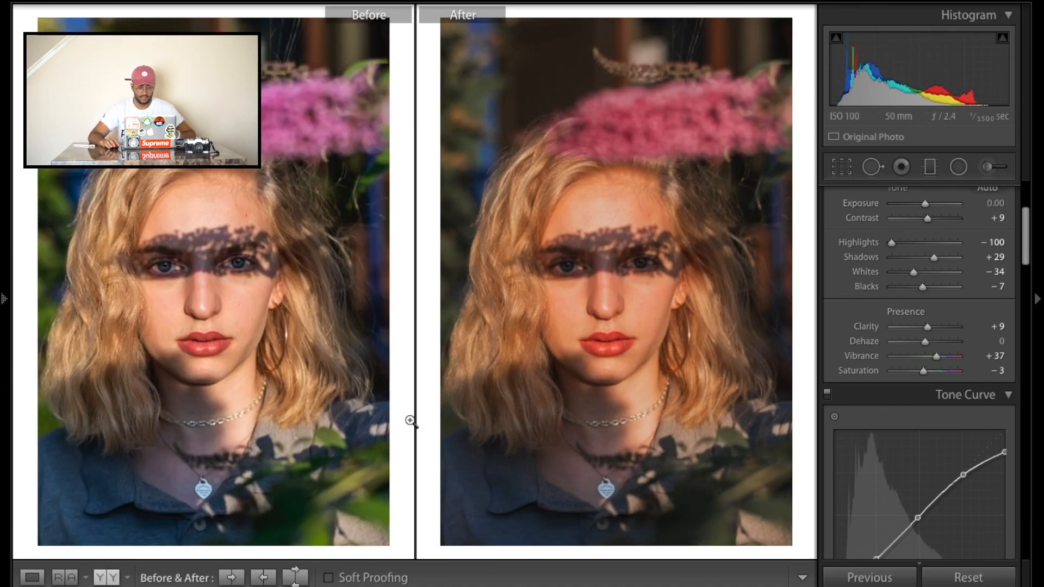
left_click(31, 578)
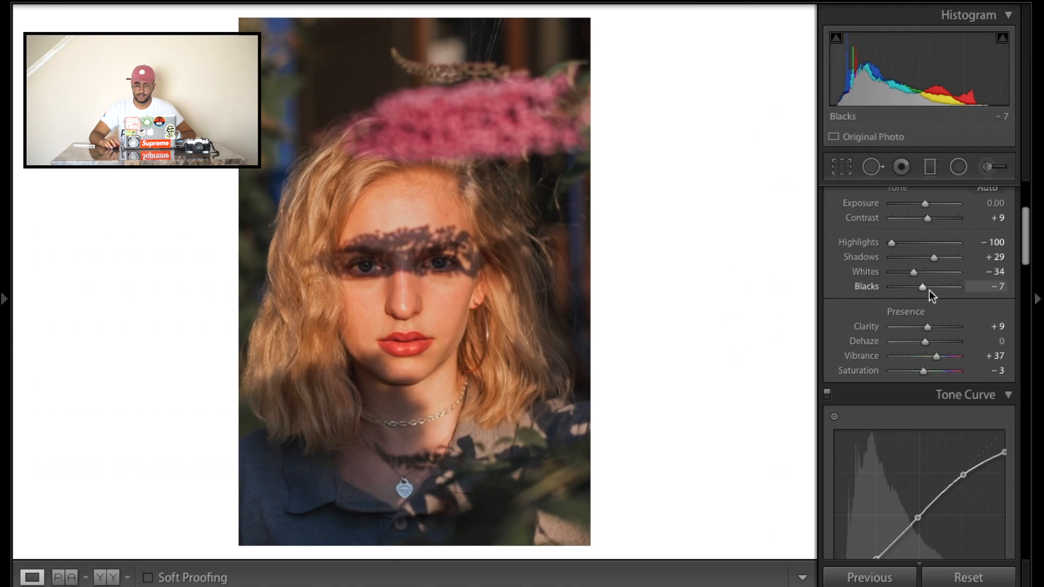
mouse_move(935, 214)
left_mouse_down()
mouse_move(935, 226)
mouse_move(950, 226)
mouse_move(935, 226)
mouse_move(935, 217)
mouse_move(949, 219)
mouse_move(926, 206)
left_mouse_up()
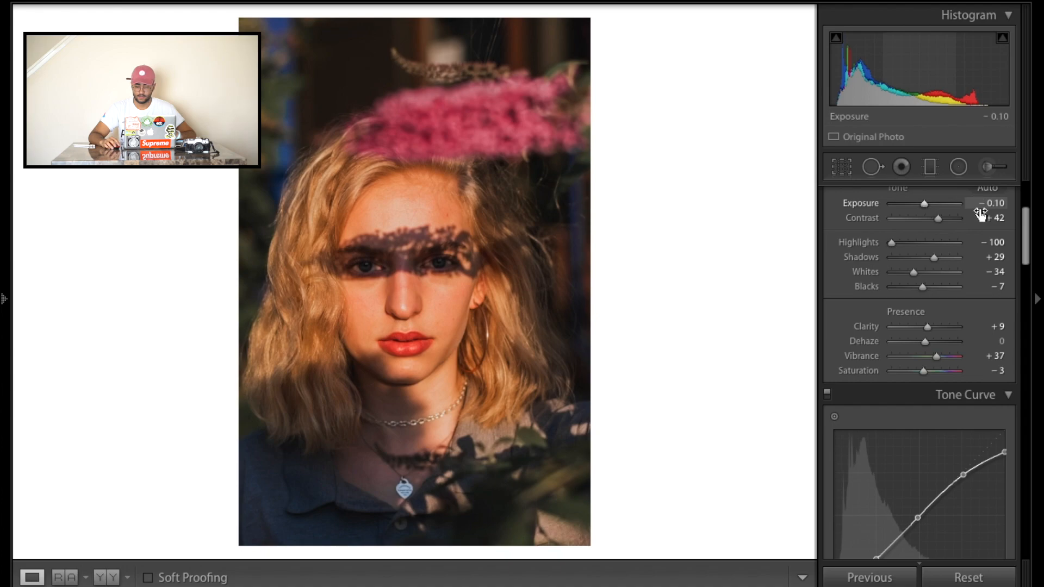
left_click_drag(995, 205, 996, 205)
Set the HSL hue of Yellow to +42 and the saturation of Orange to −11
scroll(937, 292, "down", 10)
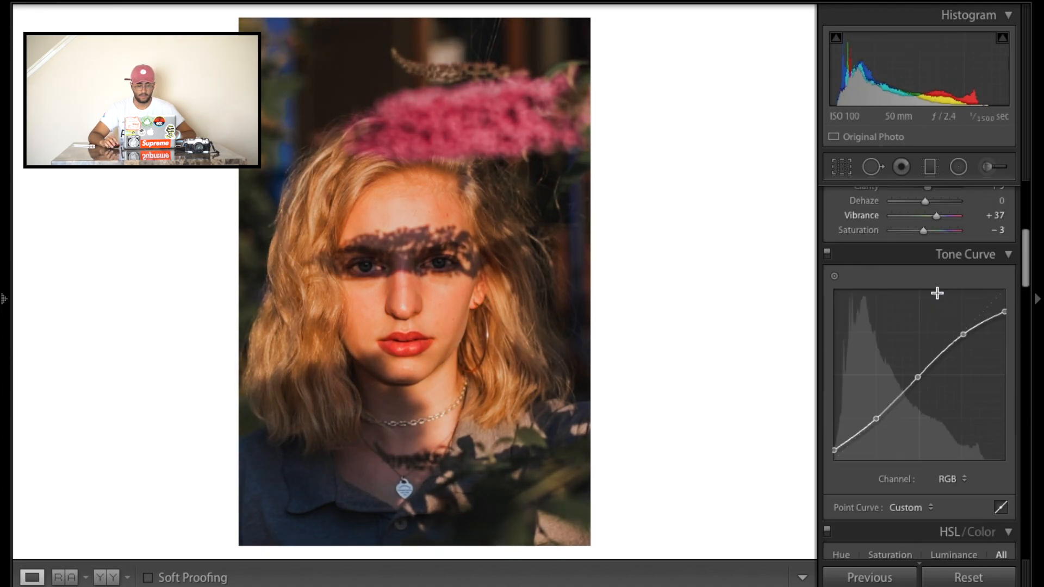
scroll(944, 289, "down", 12)
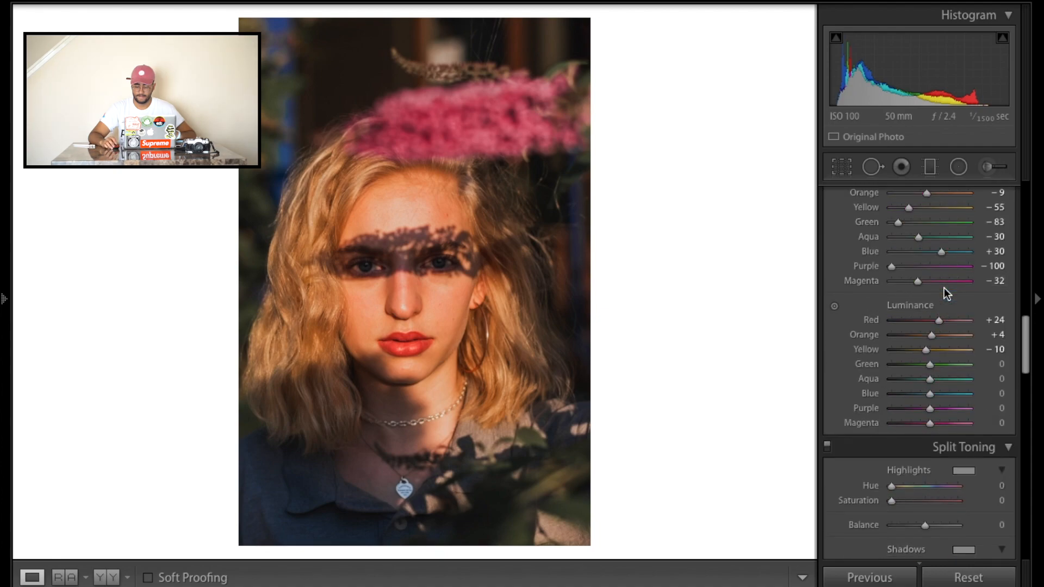
scroll(944, 292, "up", 7)
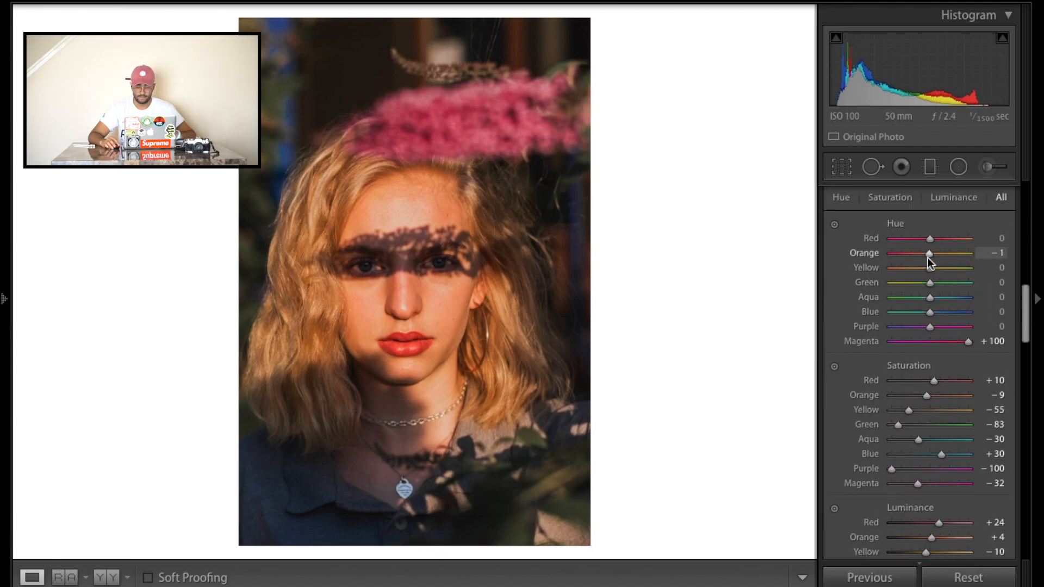
mouse_move(930, 268)
left_mouse_down()
mouse_move(956, 268)
mouse_move(860, 264)
mouse_move(1009, 277)
mouse_move(914, 296)
mouse_move(964, 298)
mouse_move(945, 303)
mouse_move(938, 285)
left_mouse_up()
scroll(937, 283, "down", 3)
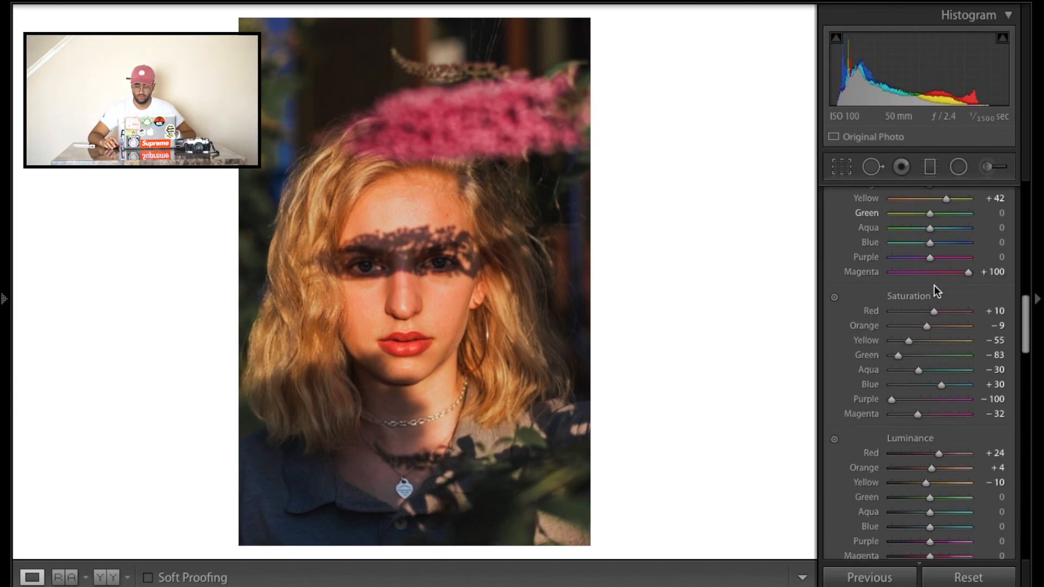
scroll(935, 285, "down", 1)
left_click_drag(915, 319, 922, 322)
Reduce the portrait's Contrast to +9 in the basic tone adjustments
scroll(931, 319, "down", 2)
scroll(932, 319, "up", 10)
left_click_drag(932, 370, 927, 374)
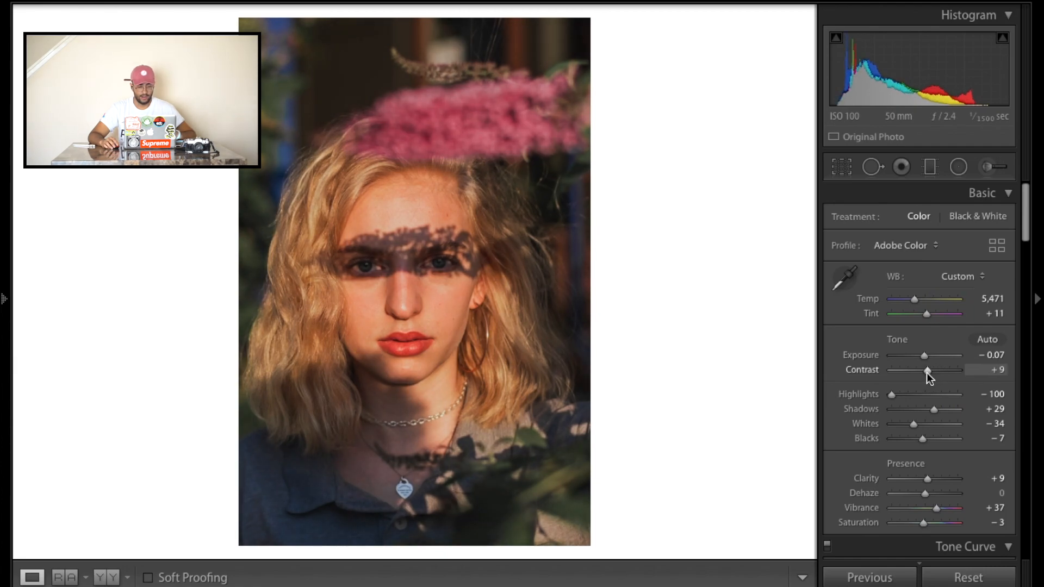
Set the HSL saturation of Red to −3 and of Blue to +100
scroll(929, 372, "down", 10)
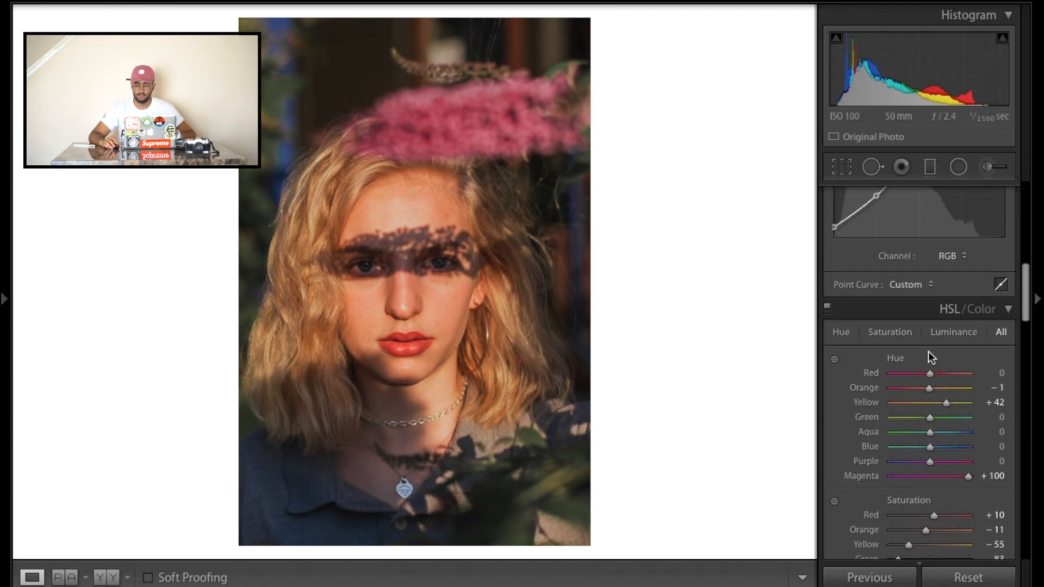
scroll(929, 351, "up", 2)
scroll(928, 354, "down", 5)
left_click_drag(931, 384, 924, 384)
scroll(927, 387, "down", 8)
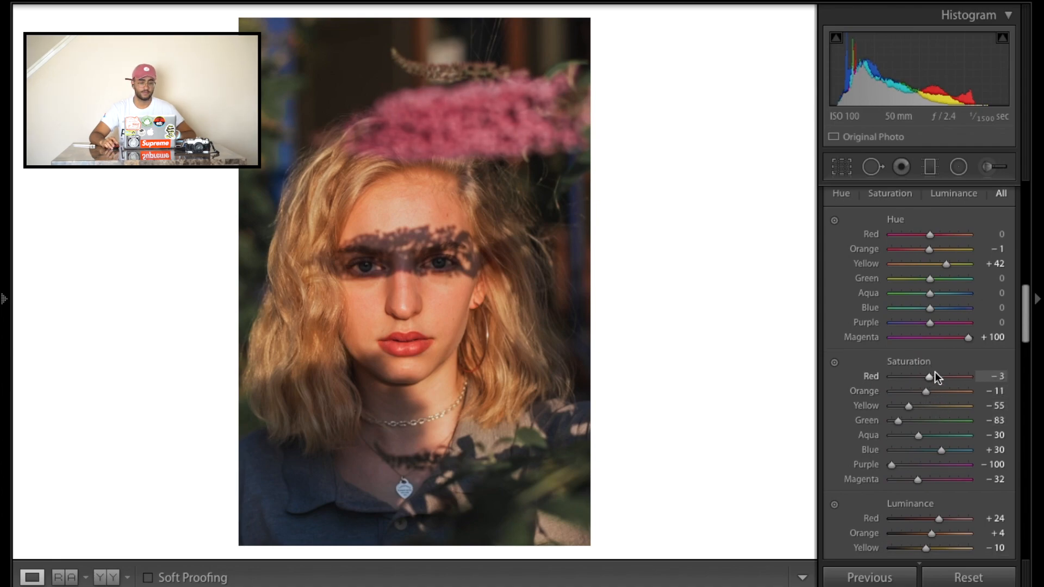
scroll(935, 329, "up", 4)
scroll(933, 324, "up", 1)
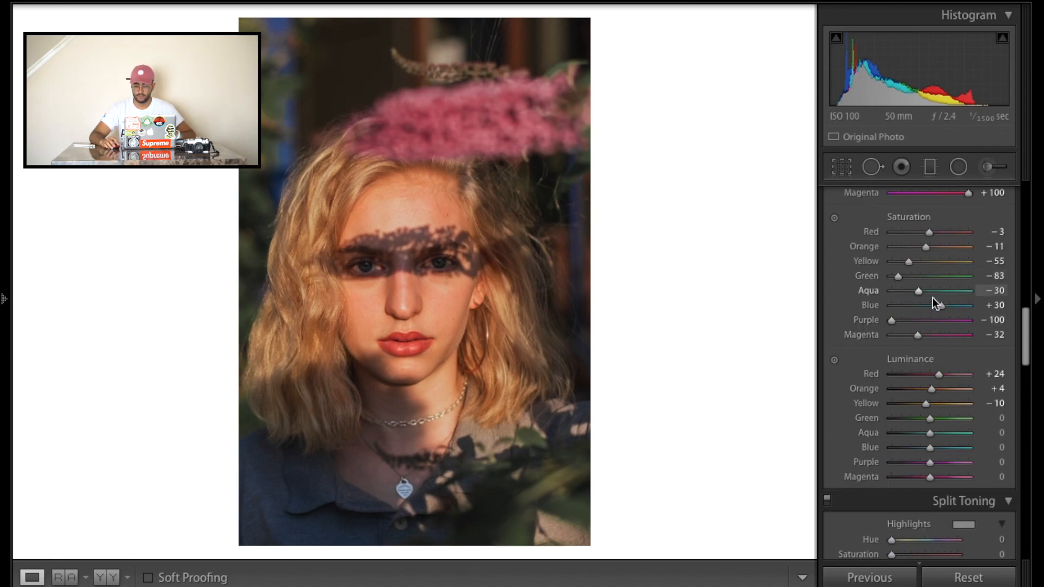
left_click_drag(940, 306, 1007, 329)
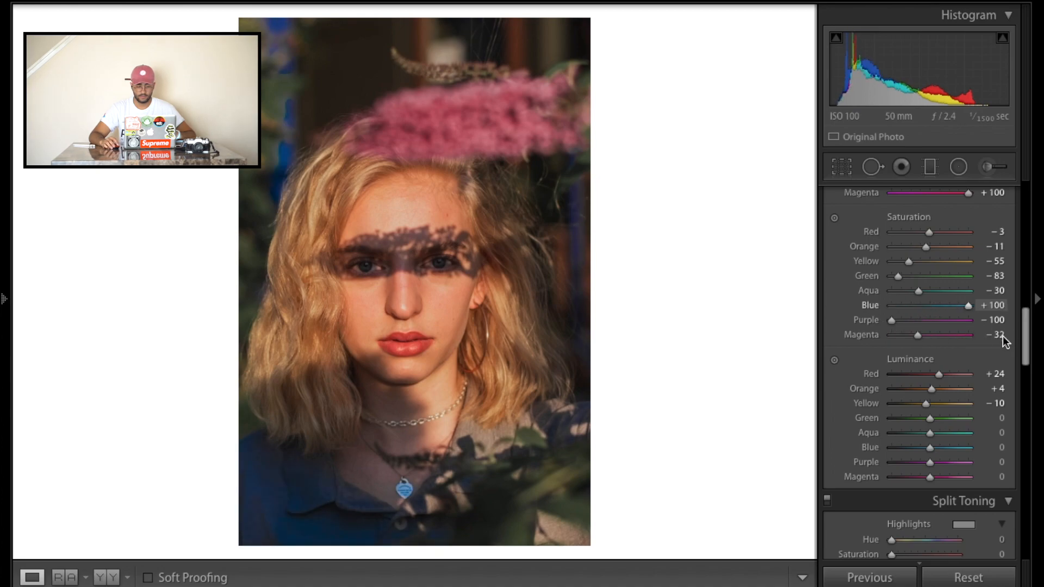
Tint the split-toning highlights golden yellow with Hue 48 and Saturation 100
scroll(944, 332, "down", 5)
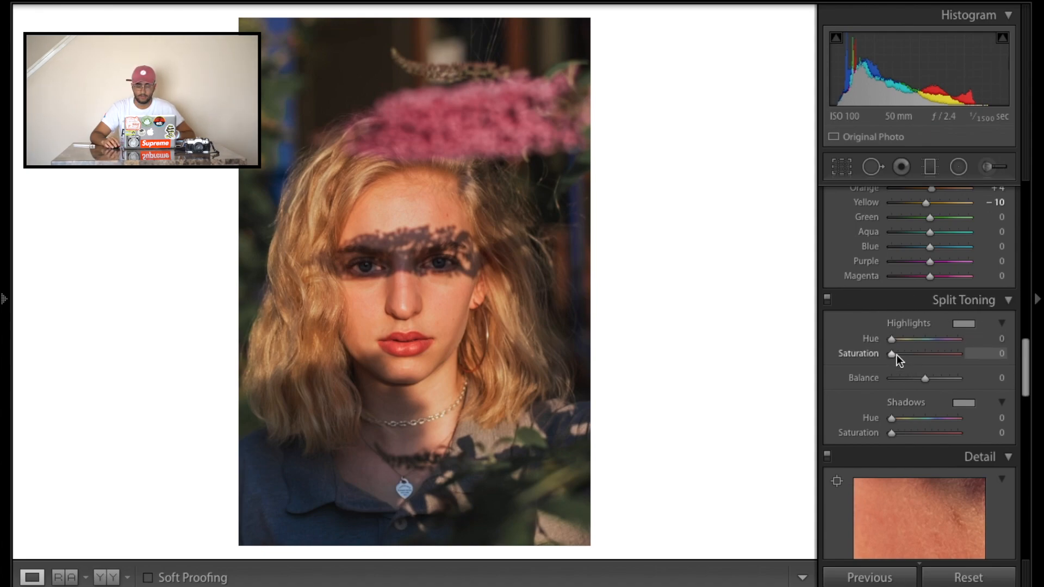
left_click_drag(892, 354, 977, 366)
left_click_drag(889, 336, 899, 336)
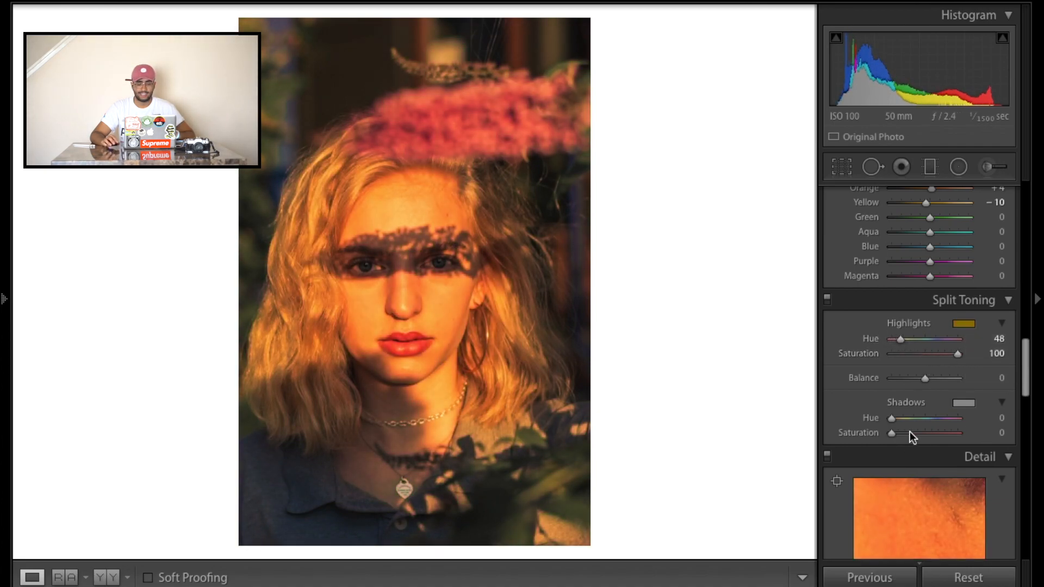
left_click_drag(891, 433, 1003, 450)
left_click_drag(902, 416, 825, 408)
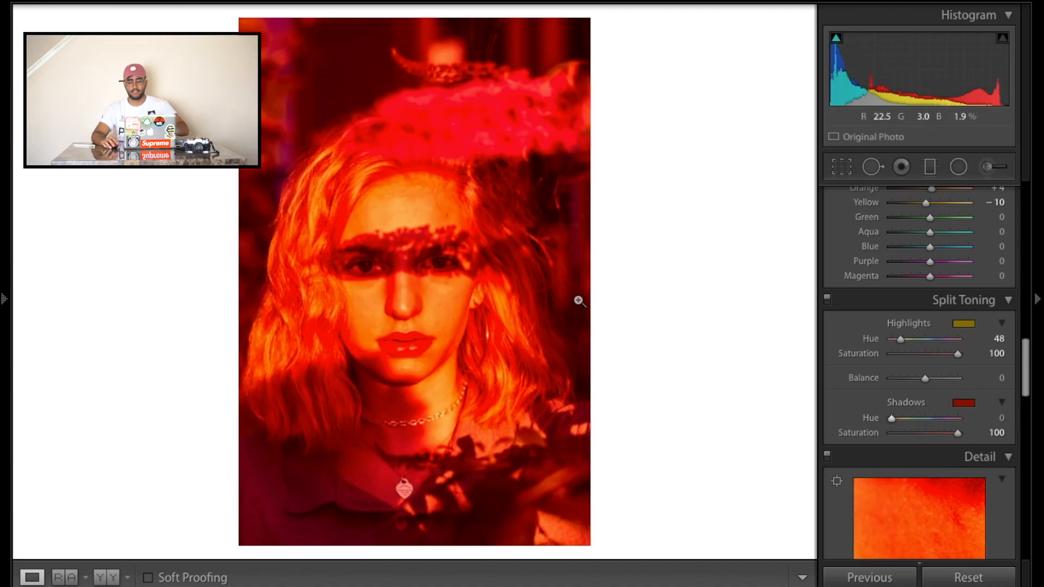
double_click(895, 431)
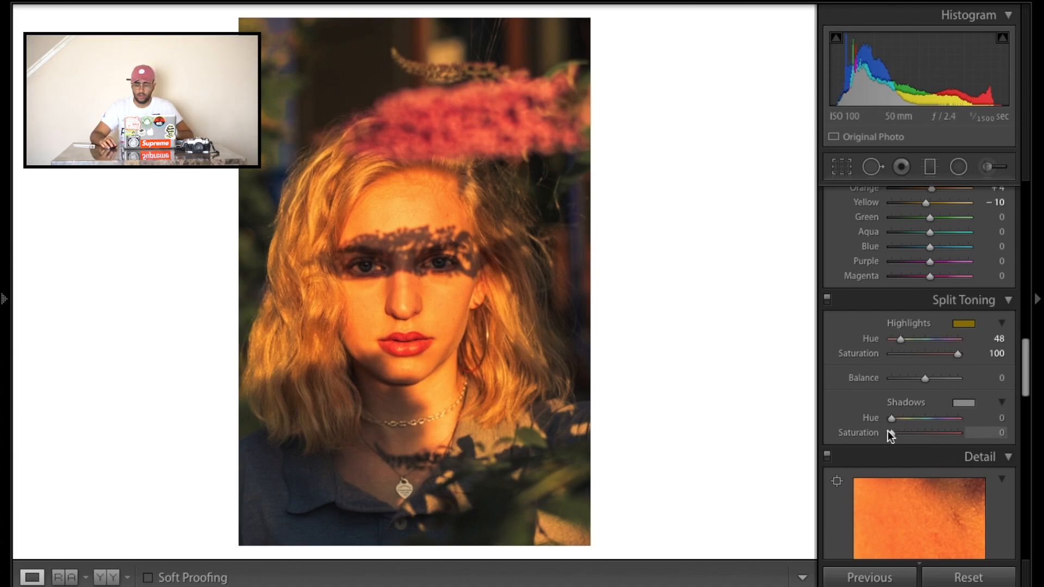
Tint the split-toning shadows blue with Hue 217 and Saturation 15
left_click_drag(894, 430, 973, 440)
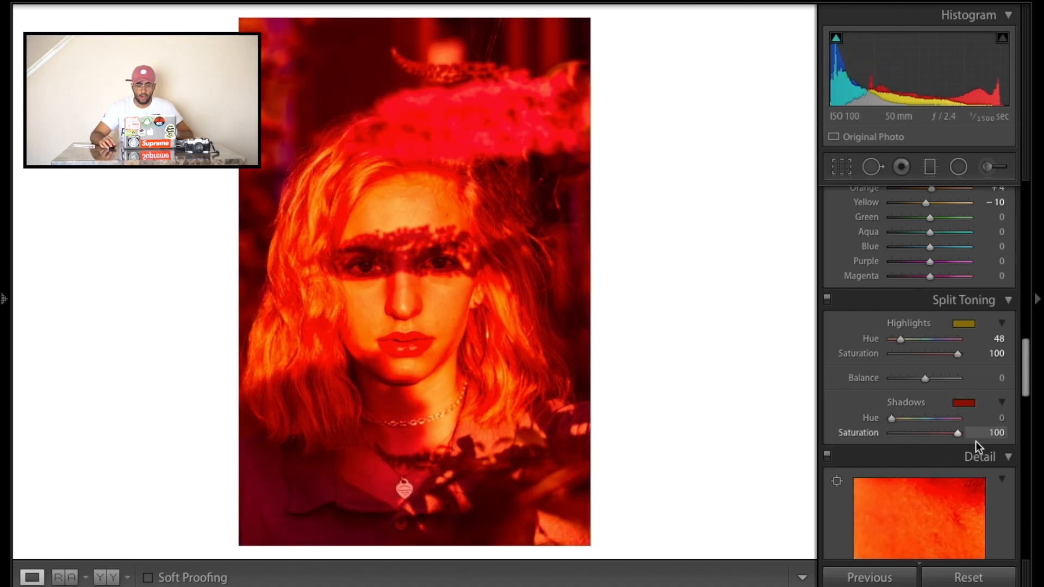
left_click_drag(889, 417, 931, 420)
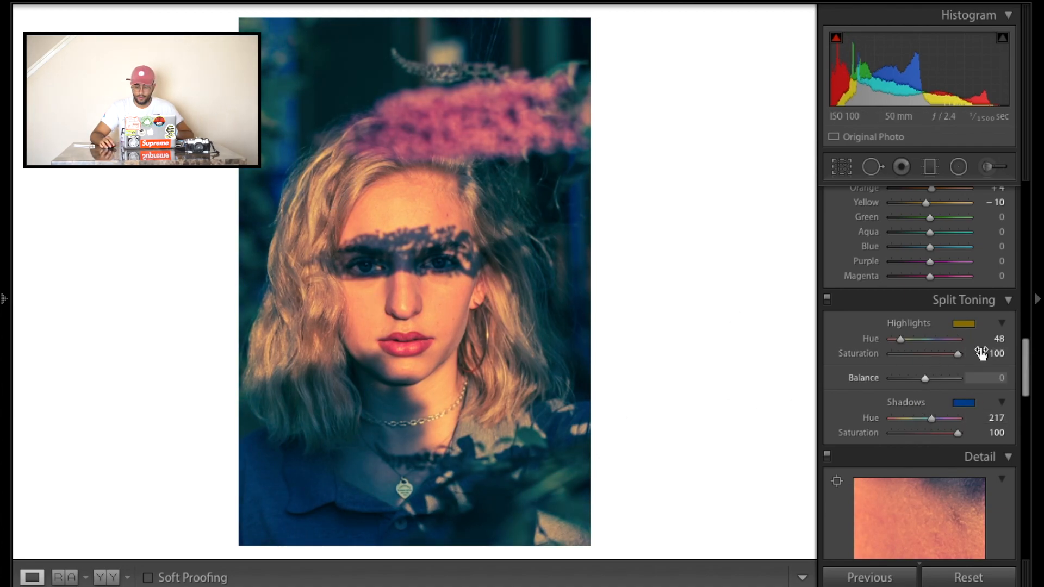
left_click_drag(957, 432, 899, 435)
Reduce the split-toning highlights Saturation to 33
left_click(900, 354)
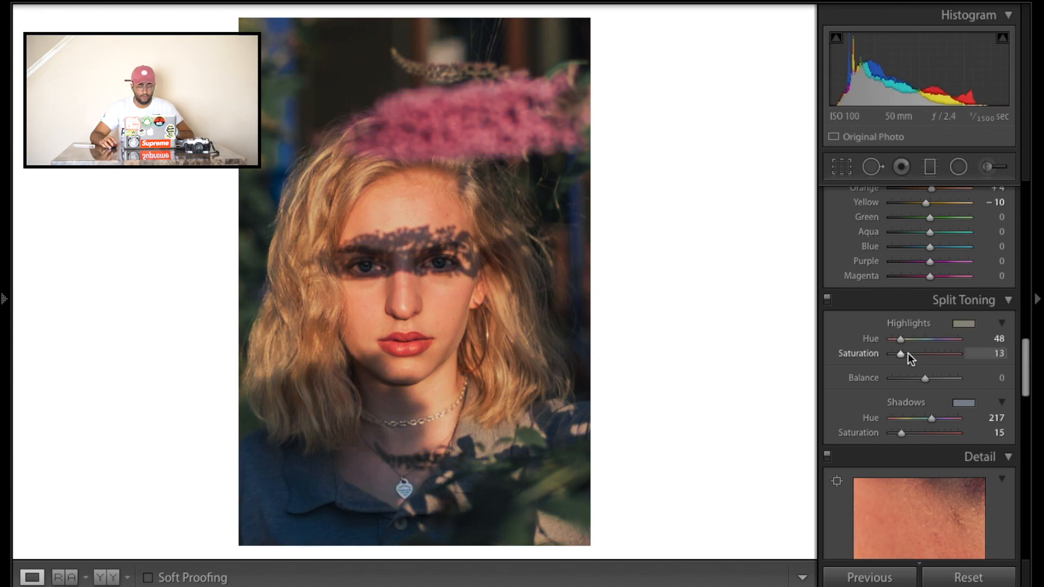
left_click_drag(900, 354, 909, 360)
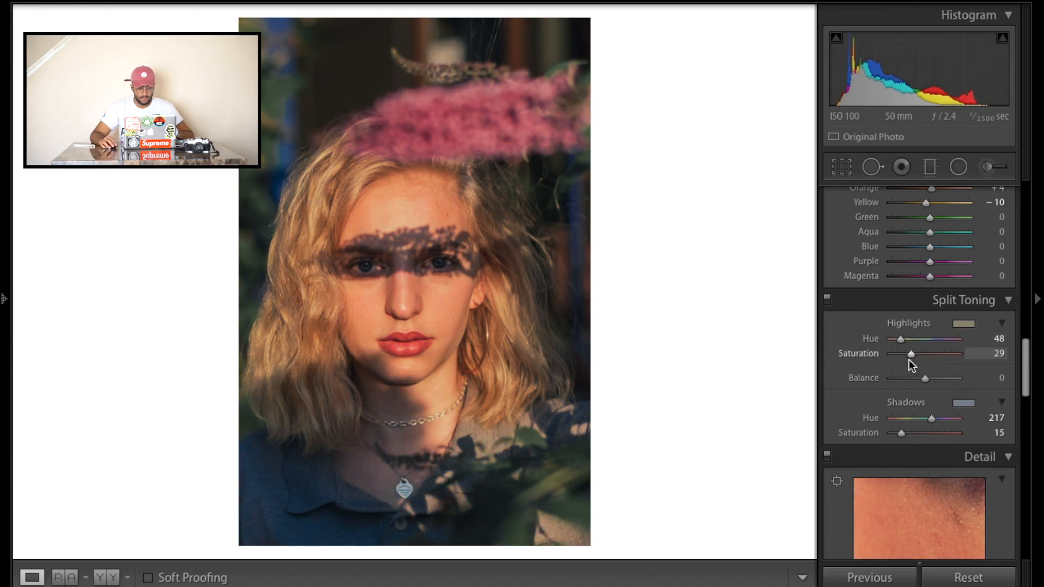
left_click(913, 366)
Set the split-toning shadows to Hue 202 and Saturation 18, and compare the before and after versions side by side
left_click_drag(899, 432, 968, 455)
left_click_drag(932, 423, 903, 433)
left_click(901, 434)
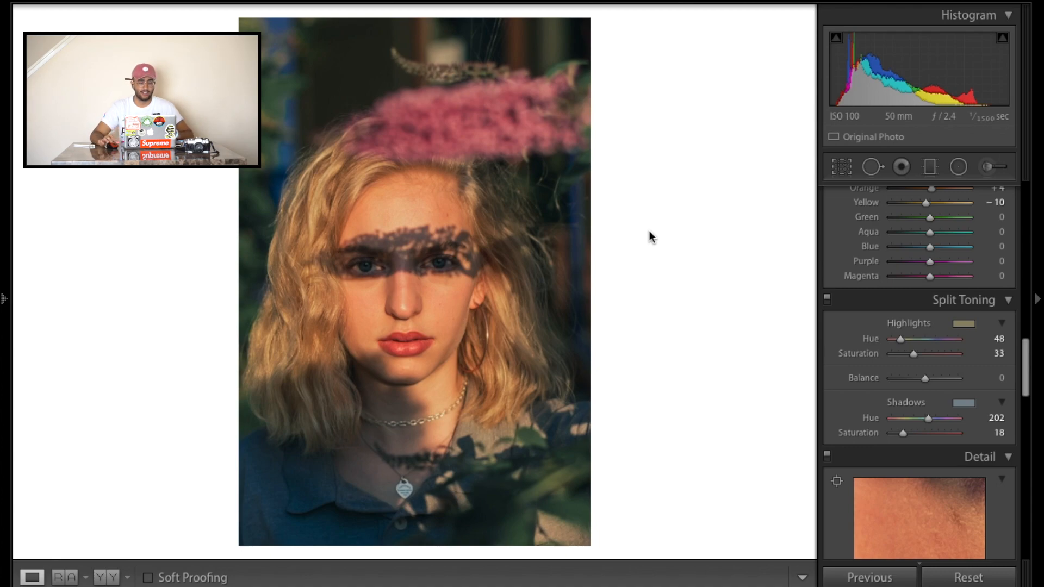
left_click(109, 576)
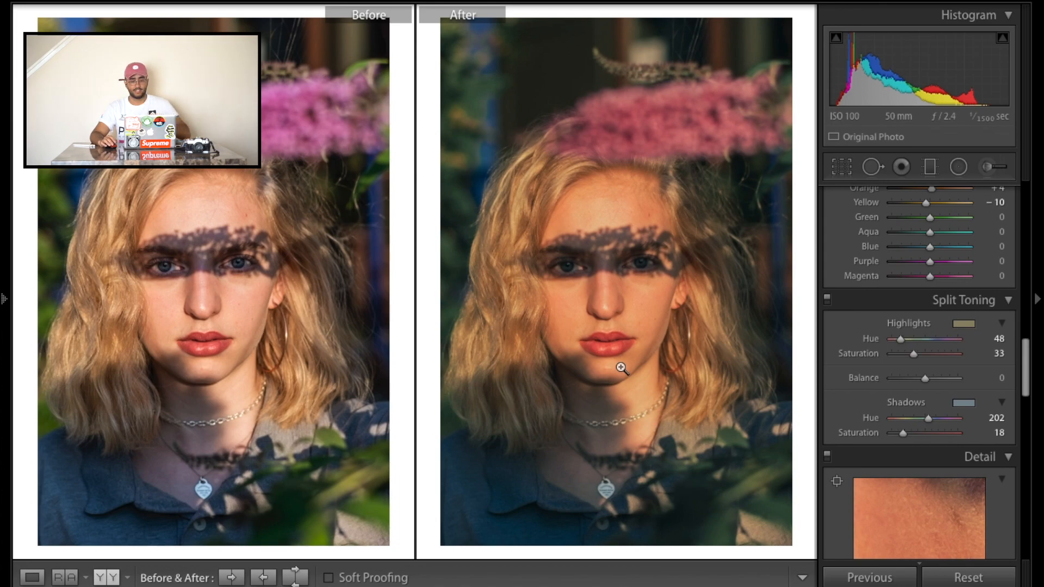
left_click(32, 577)
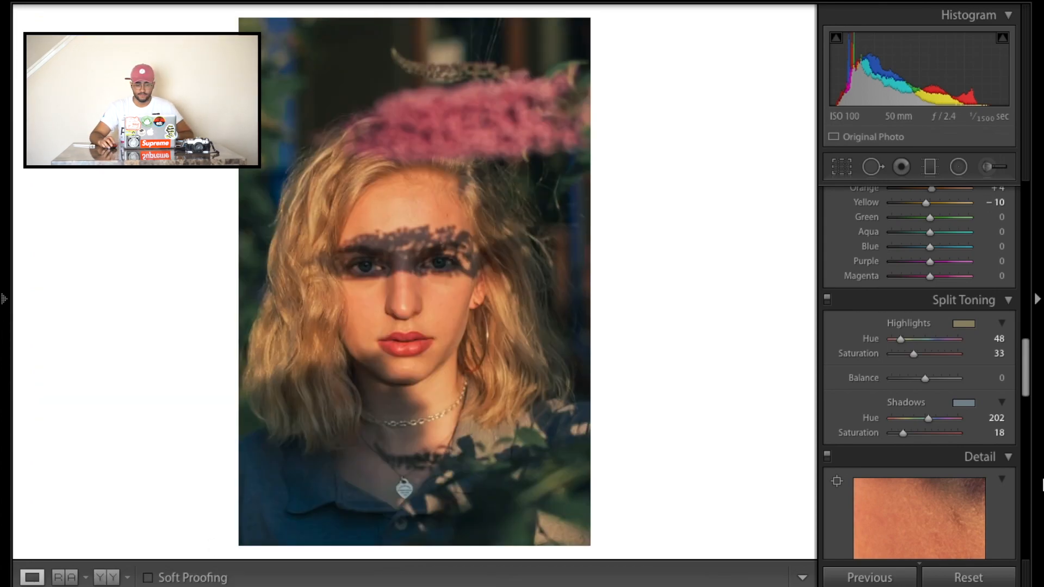
Change the split-toning highlights to a cool blue with Hue 224 and Saturation 37
left_click_drag(911, 355, 856, 358)
mouse_move(901, 361)
left_mouse_down()
mouse_move(968, 373)
mouse_move(887, 382)
mouse_move(916, 372)
left_mouse_up()
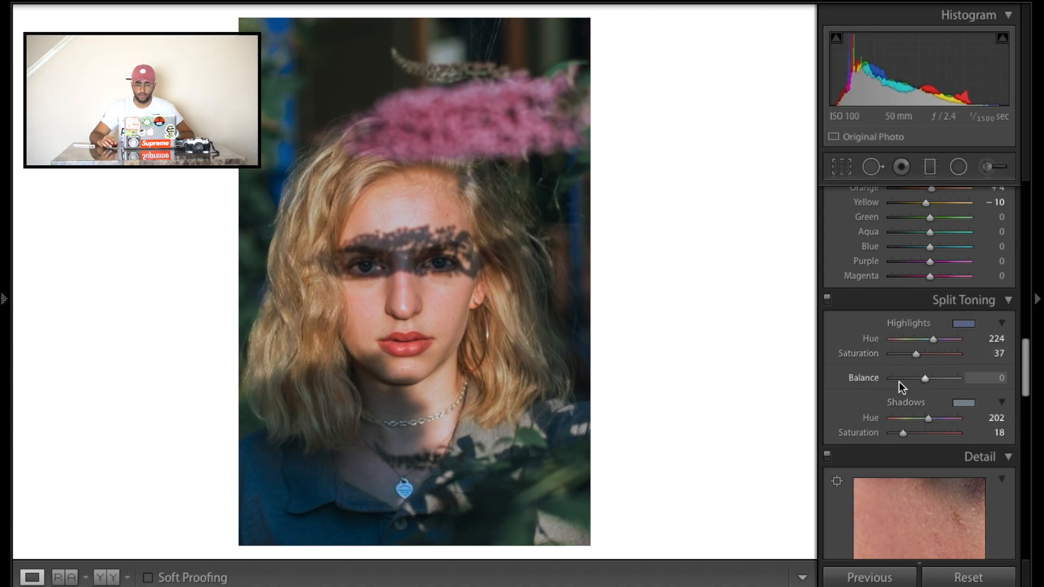
scroll(902, 377, "up", 5)
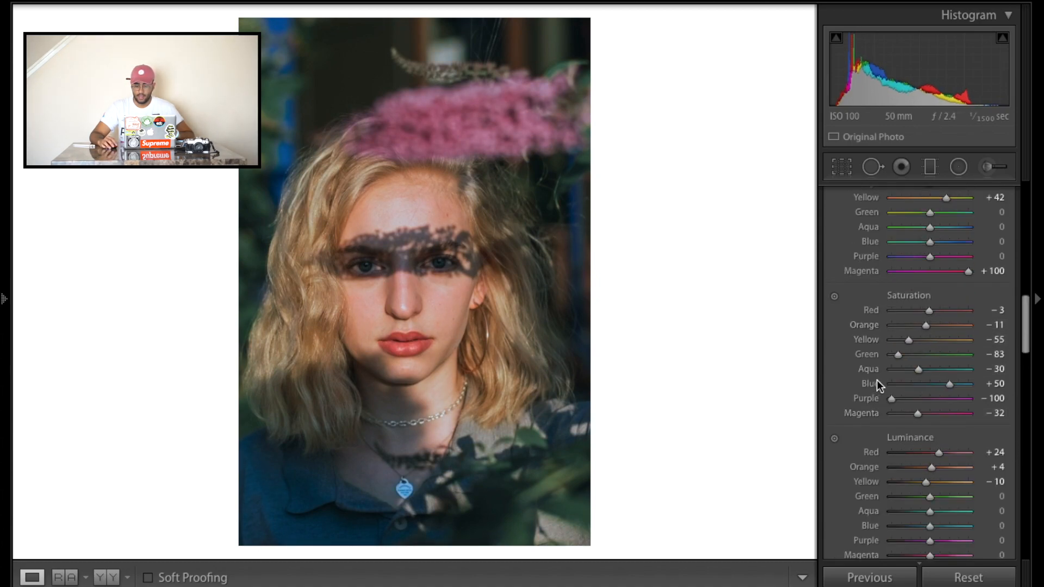
Set the Blue saturation in the HSL adjustments to +25
left_click_drag(918, 385, 938, 338)
scroll(939, 334, "down", 5)
scroll(940, 359, "down", 4)
scroll(930, 306, "up", 3)
scroll(928, 307, "down", 1)
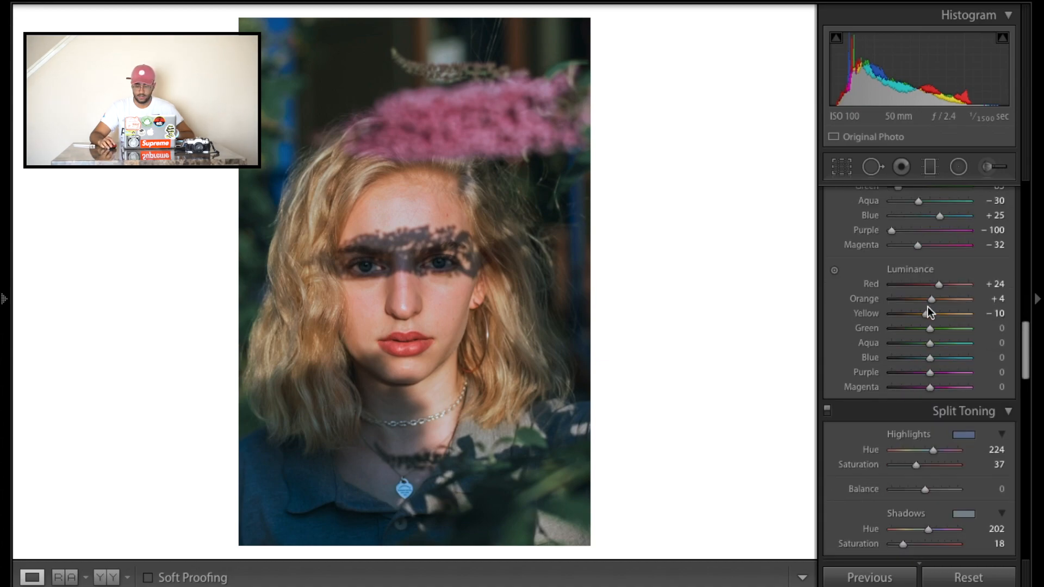
Change the split-toning highlights to a warm yellow with Hue 58 and Saturation 21
double_click(871, 450)
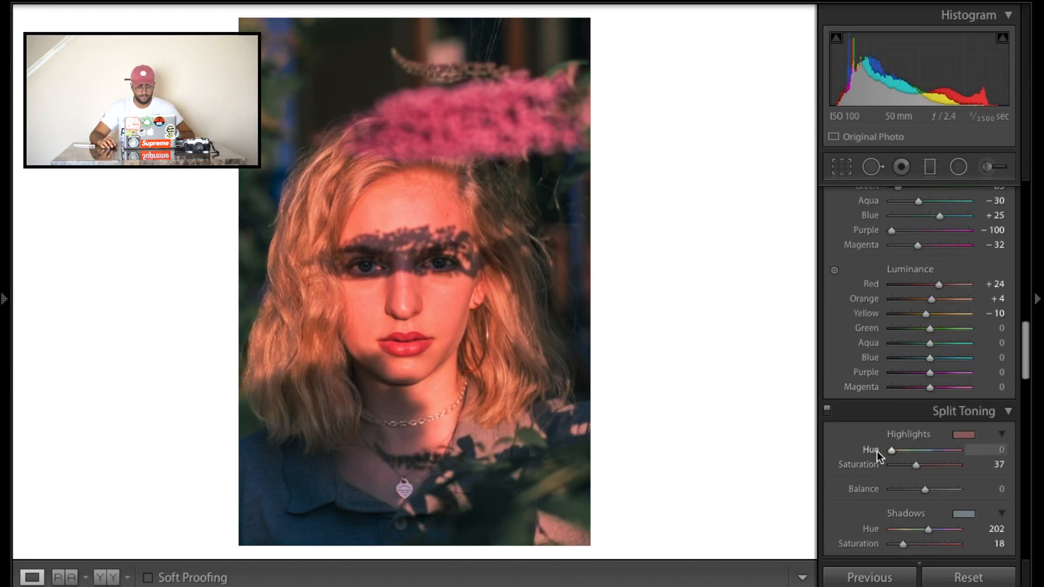
left_click_drag(894, 452, 972, 478)
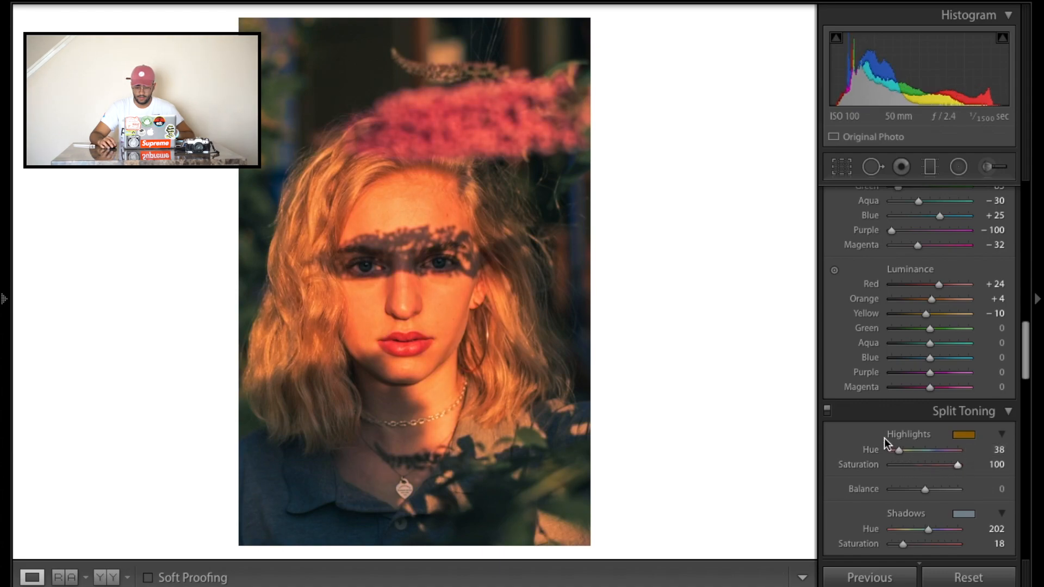
left_click_drag(899, 447, 900, 451)
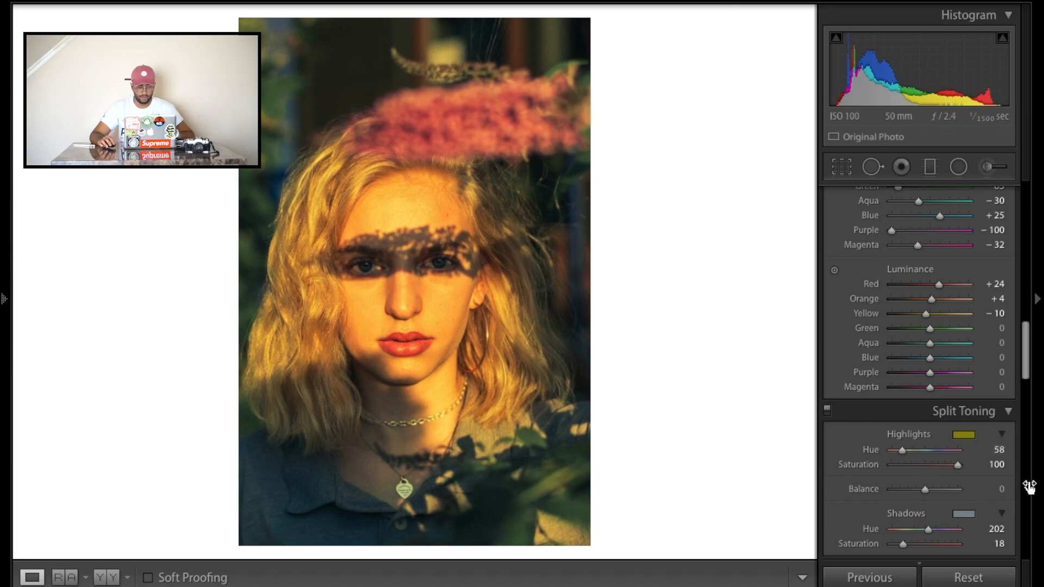
left_click_drag(959, 465, 906, 465)
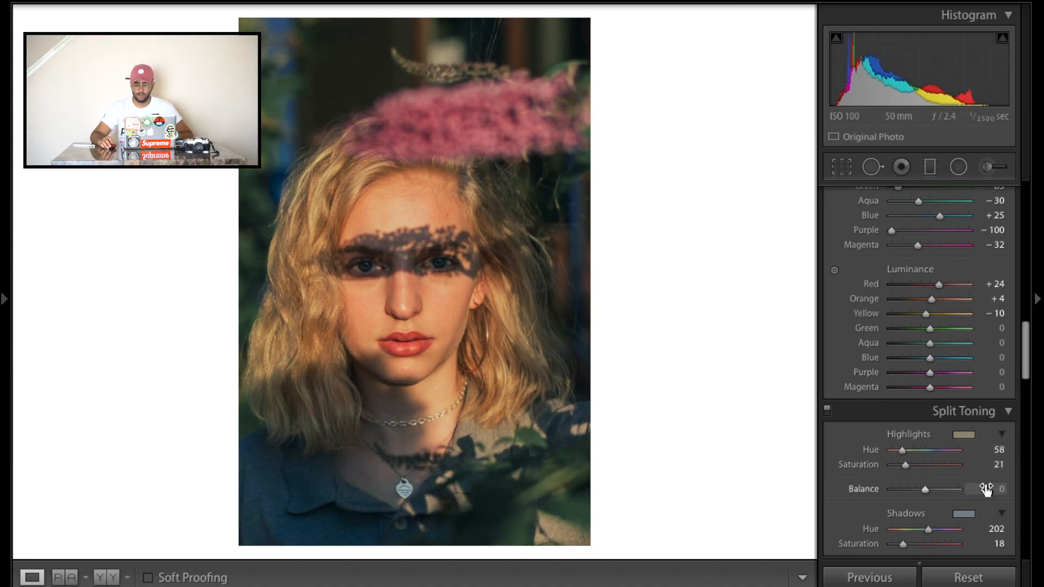
Adjust the presence settings to Clarity +23, Vibrance +29 and Saturation −1
scroll(960, 467, "down", 1)
scroll(935, 326, "up", 3)
scroll(925, 282, "up", 10)
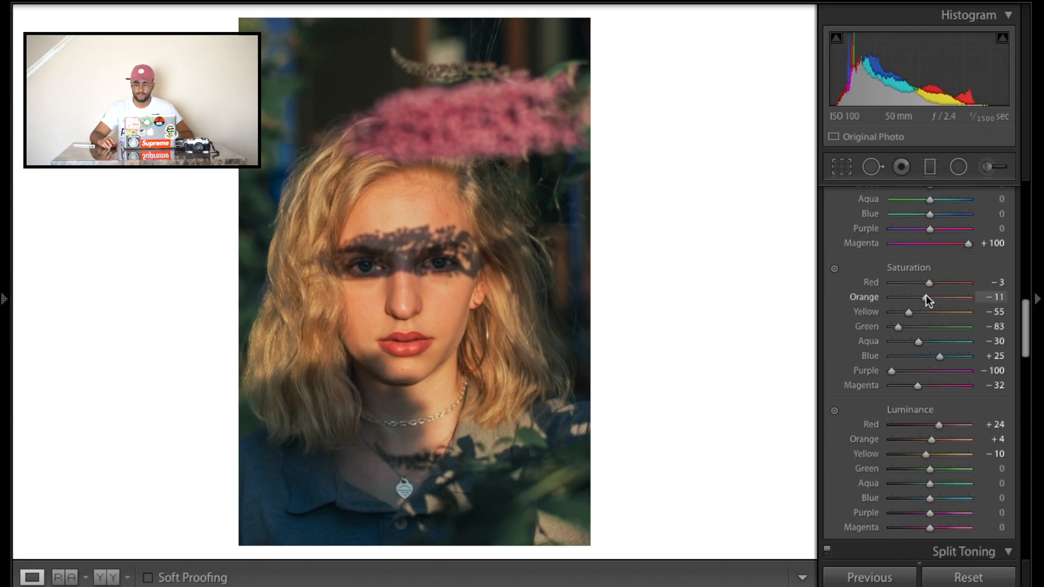
scroll(925, 301, "up", 5)
left_click(937, 480)
left_click_drag(937, 482, 936, 511)
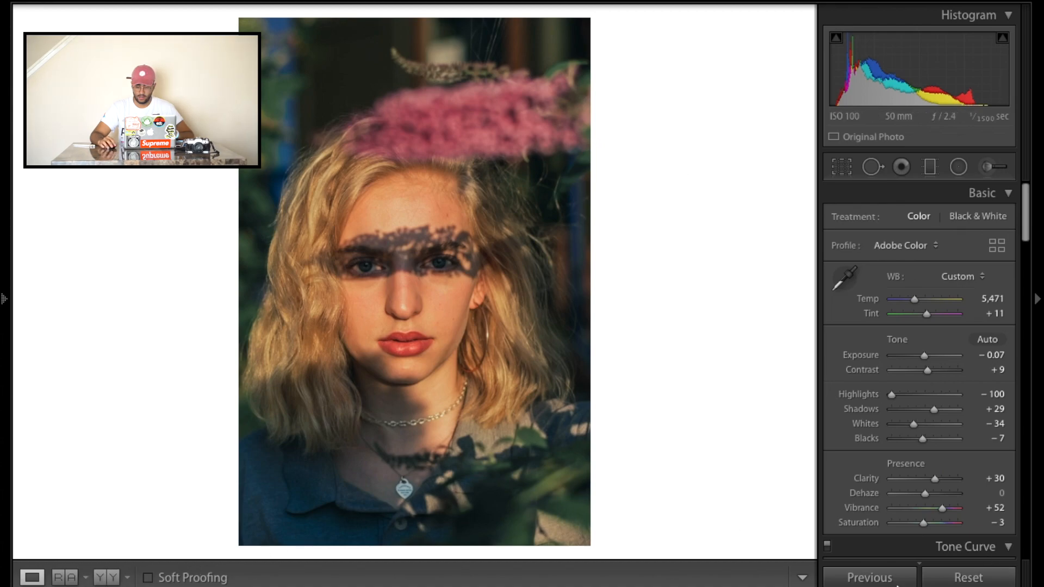
left_click_drag(915, 524, 930, 482)
Compare the before and after versions side by side, then return to the single-photo view
scroll(941, 373, "down", 15)
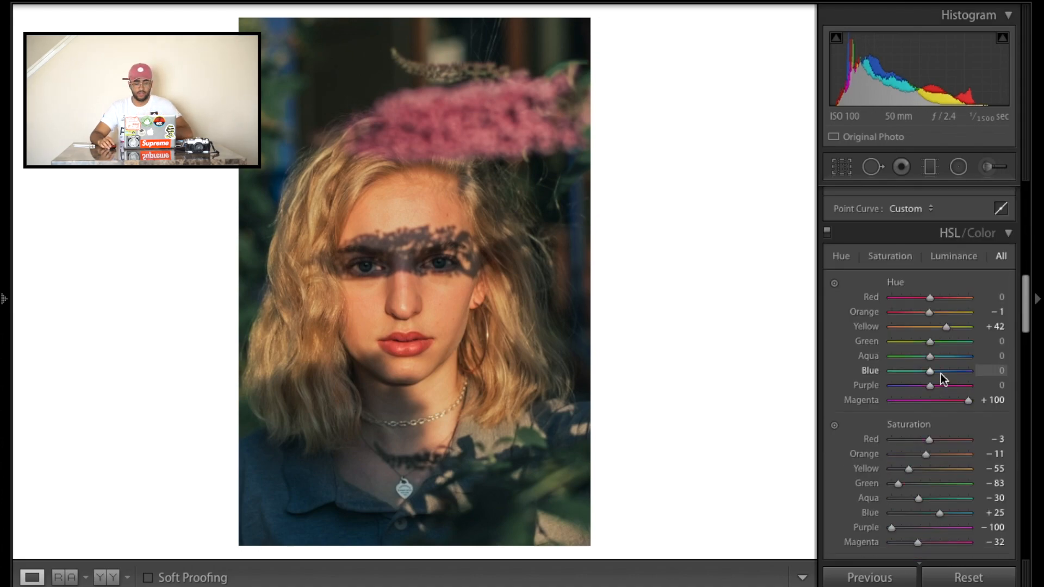
scroll(942, 372, "down", 6)
left_click(107, 578)
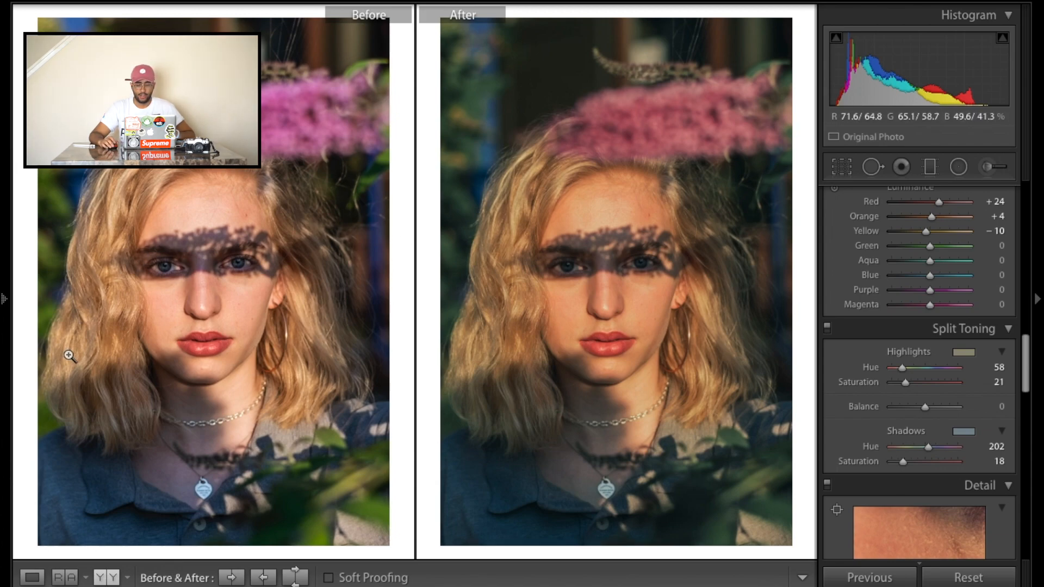
left_click(31, 576)
Set the Sharpening Amount to 68
scroll(979, 432, "down", 5)
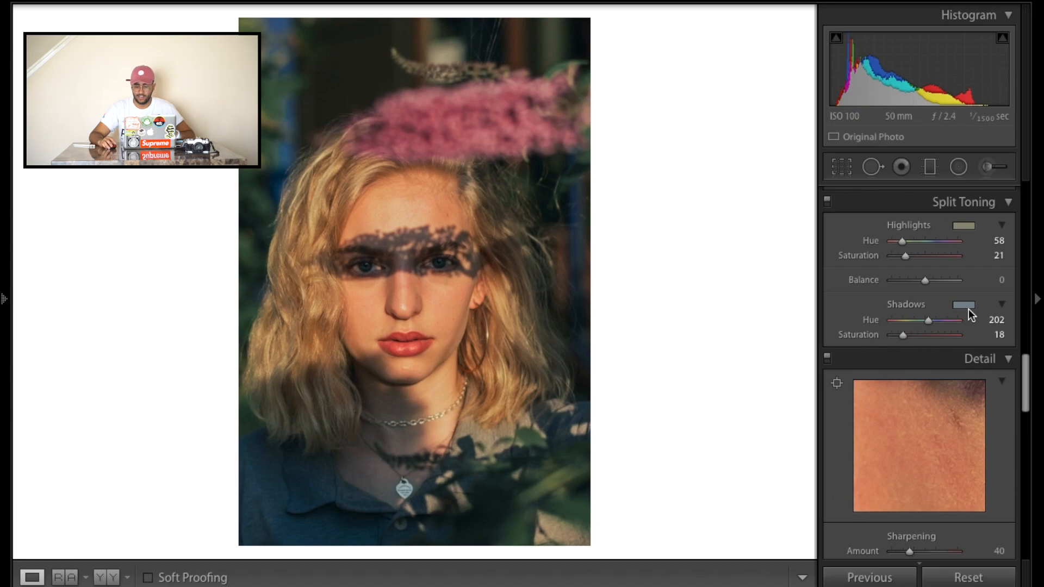
scroll(907, 400, "down", 2)
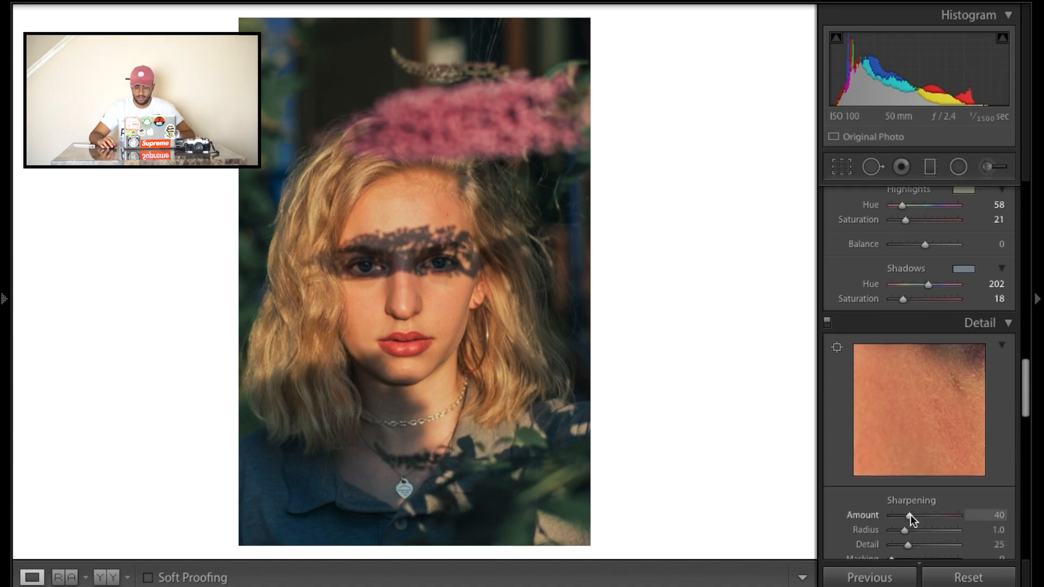
mouse_move(910, 515)
left_mouse_down()
mouse_move(932, 519)
mouse_move(925, 514)
left_mouse_up()
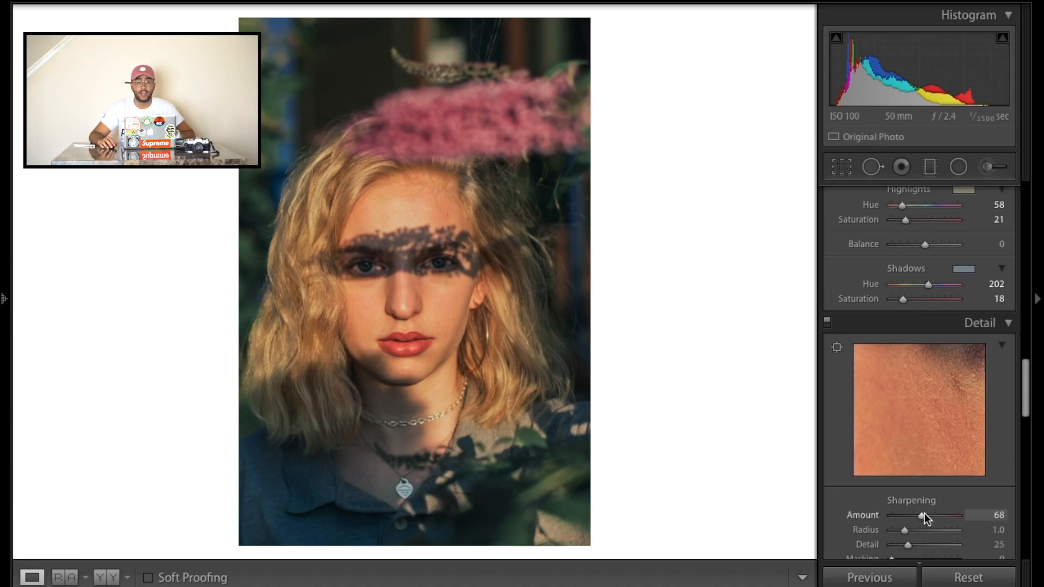
Review the remaining Noise Reduction, Lens Corrections, Grain and Calibration settings
scroll(928, 475, "down", 1)
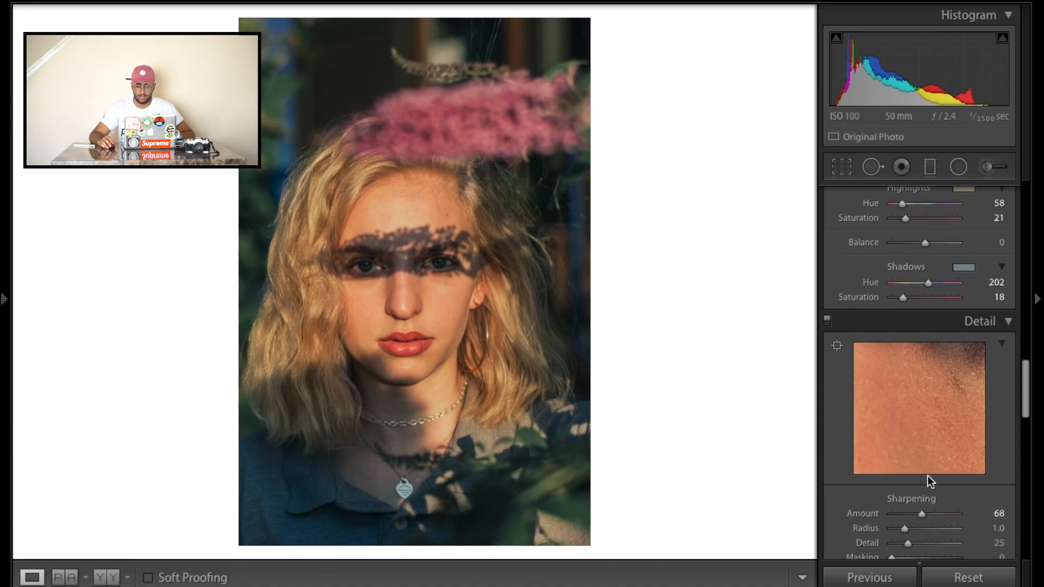
scroll(930, 481, "down", 6)
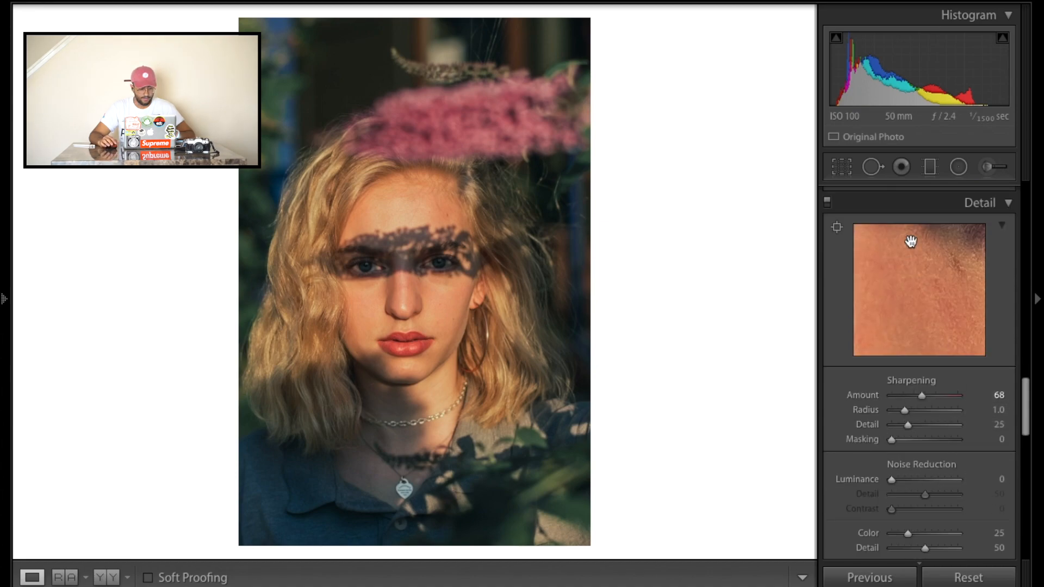
scroll(871, 291, "down", 6)
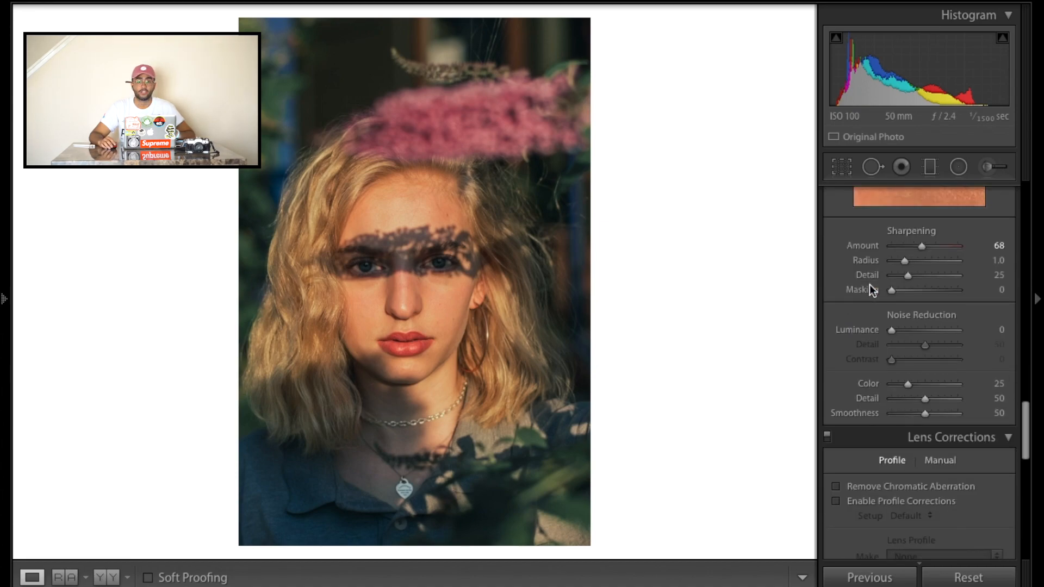
scroll(871, 290, "down", 2)
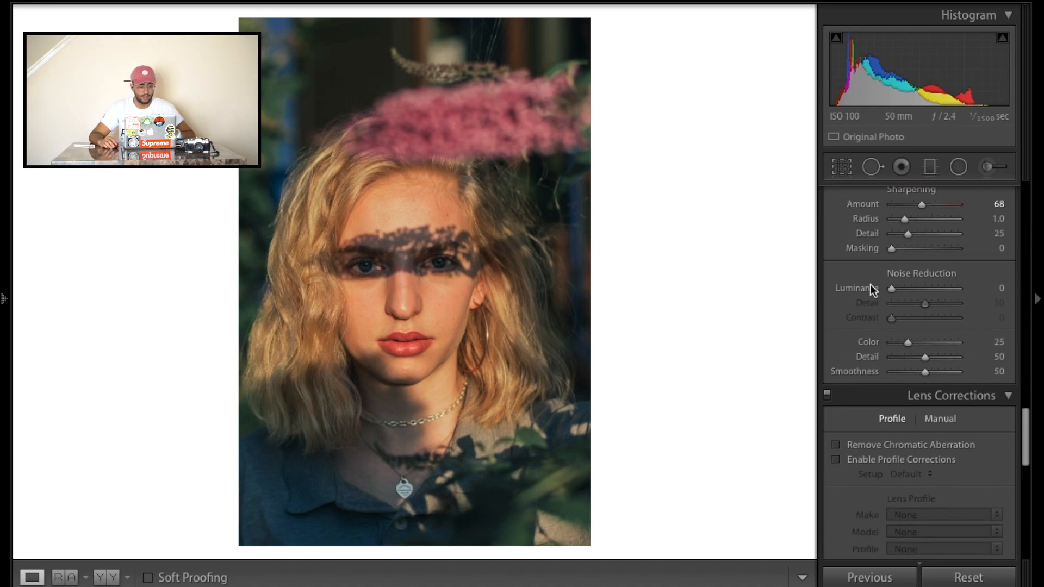
scroll(892, 368, "down", 5)
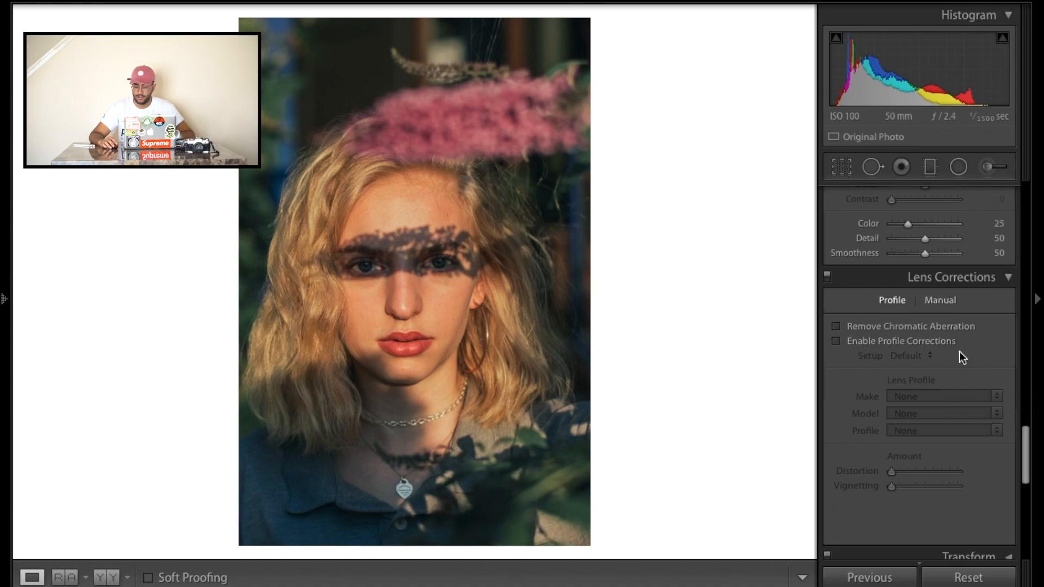
scroll(874, 332, "down", 15)
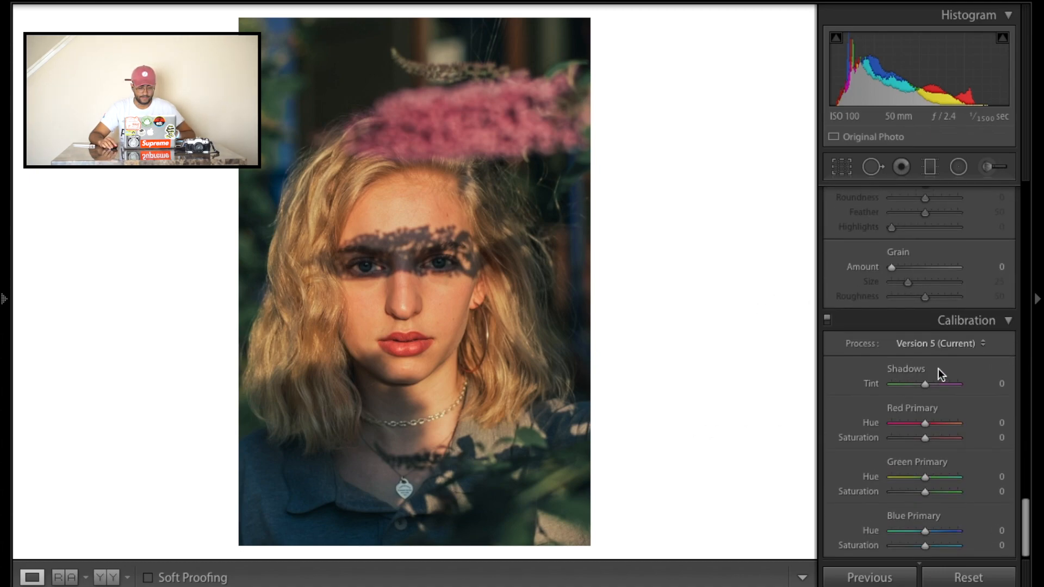
scroll(935, 375, "up", 12)
scroll(926, 319, "up", 10)
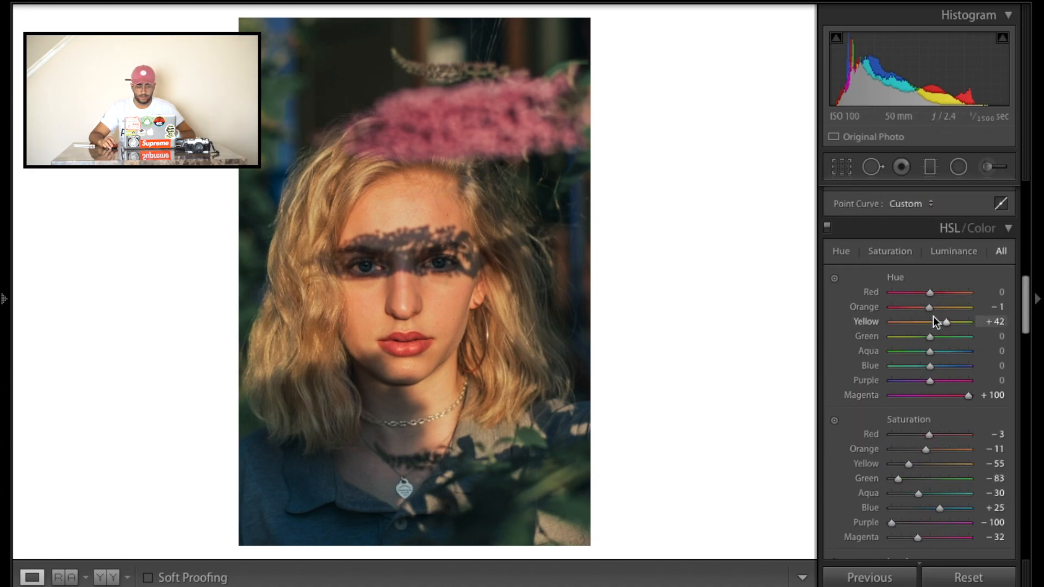
Set Exposure to −0.10, Contrast to +18 and Temp to 6,107, and check the result against the original side by side
mouse_move(924, 356)
left_mouse_down()
mouse_move(929, 367)
mouse_move(900, 367)
mouse_move(941, 377)
mouse_move(922, 377)
mouse_move(933, 378)
mouse_move(926, 356)
left_mouse_up()
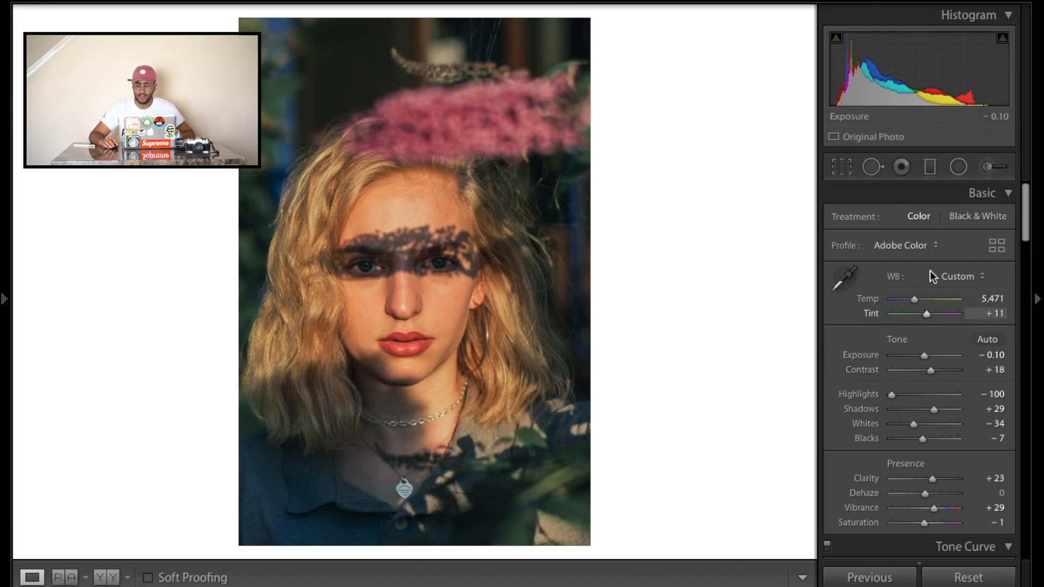
left_click_drag(914, 299, 923, 301)
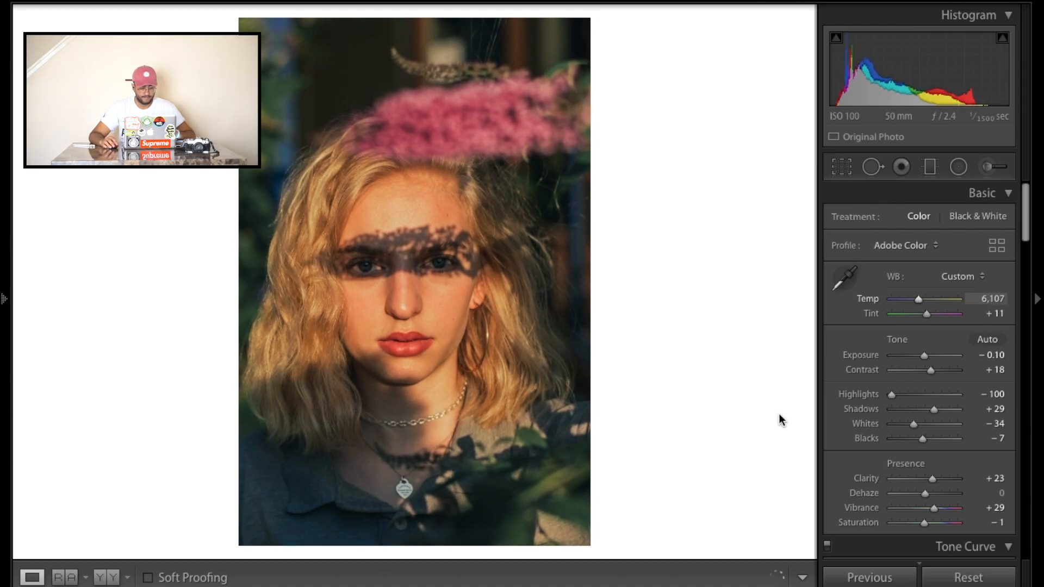
left_click(106, 578)
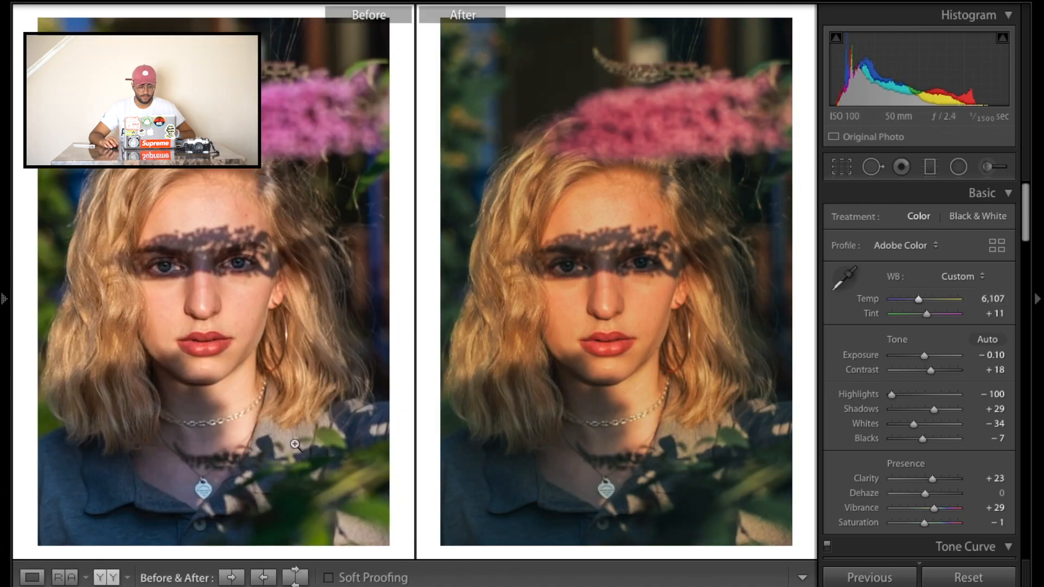
left_click(31, 579)
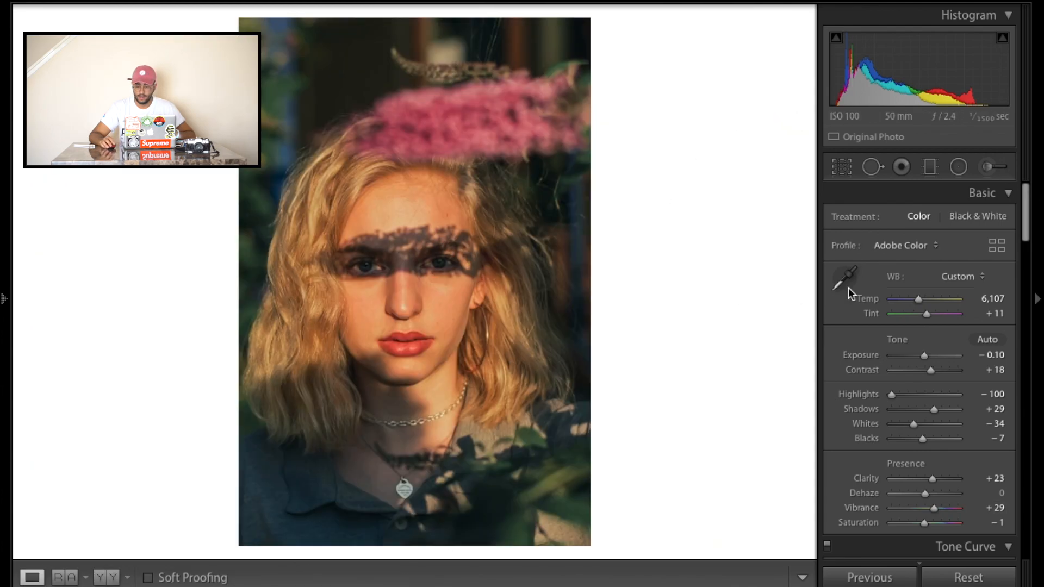
Create a large radial filter around the face and widen it beyond both sides of the photo
left_click(958, 166)
mouse_move(299, 138)
left_mouse_down()
mouse_move(531, 399)
mouse_move(378, 208)
mouse_move(392, 241)
left_mouse_up()
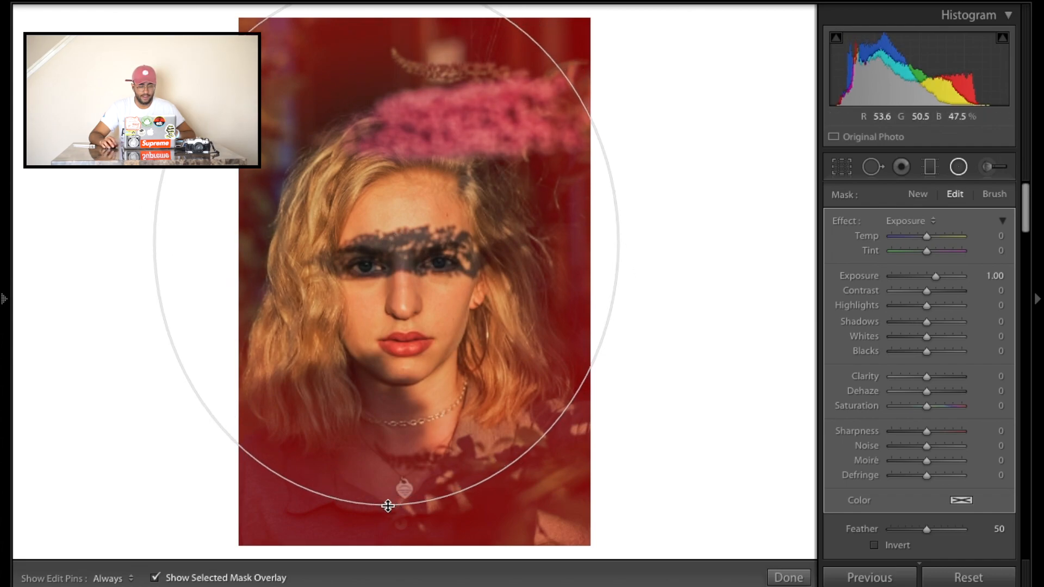
left_click_drag(388, 506, 386, 512)
left_click_drag(618, 235, 659, 265)
Set the radial filter's Feather to 40 and Exposure to −0.78, and hide the mask overlay
left_click_drag(928, 530, 1043, 578)
left_click_drag(938, 557, 919, 562)
left_click(918, 279)
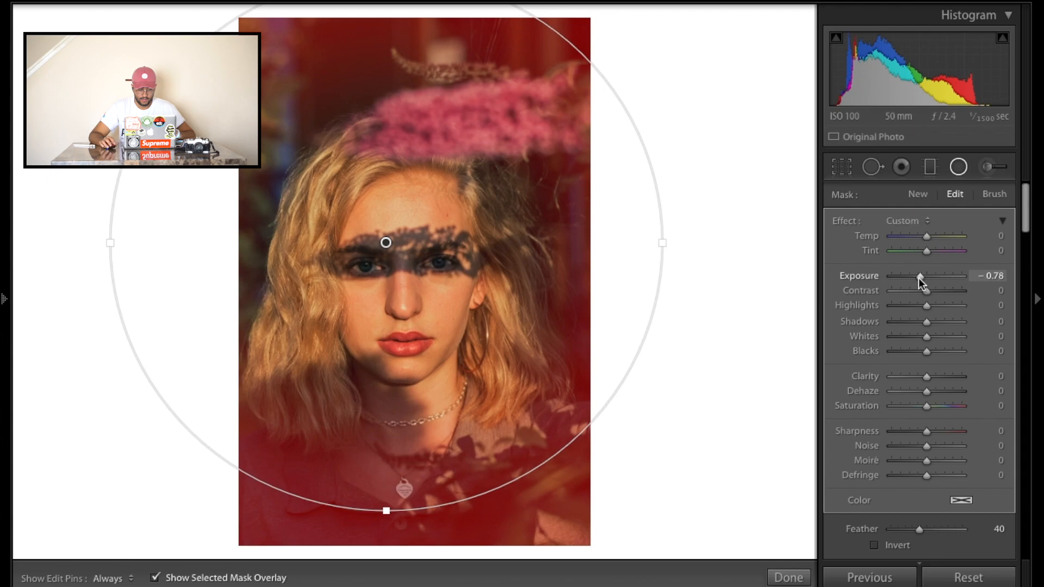
left_click(156, 578)
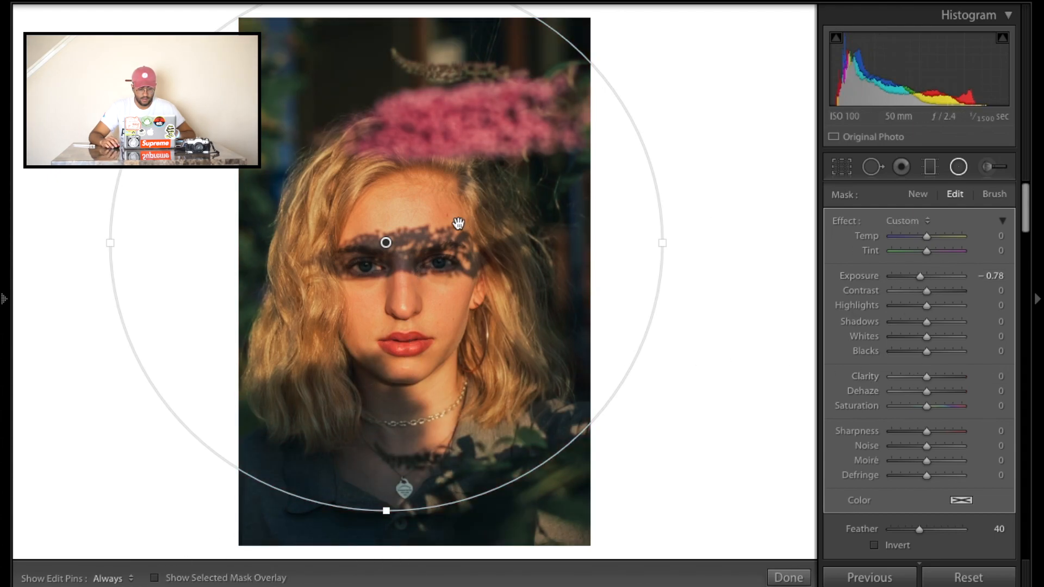
Recentre the radial filter on the face, set its Feather to 30 and Exposure to −0.53, and finish the mask
left_click_drag(386, 242, 411, 258)
mouse_move(914, 271)
left_mouse_down()
mouse_move(921, 279)
mouse_move(906, 285)
mouse_move(915, 286)
left_mouse_up()
mouse_move(920, 530)
left_mouse_down()
mouse_move(878, 521)
mouse_move(922, 512)
mouse_move(912, 517)
left_mouse_up()
left_click_drag(916, 276, 922, 279)
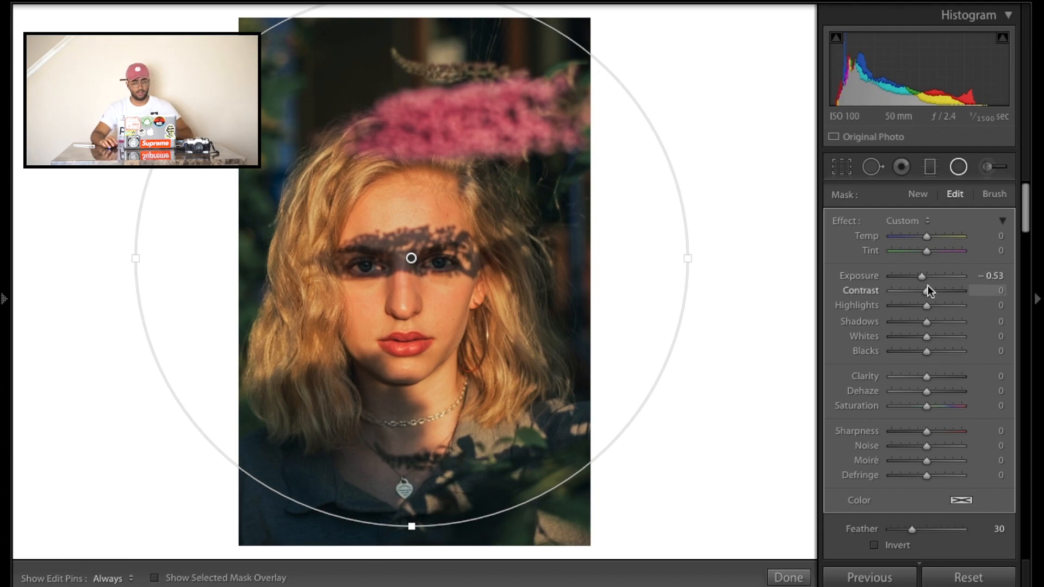
left_click(789, 576)
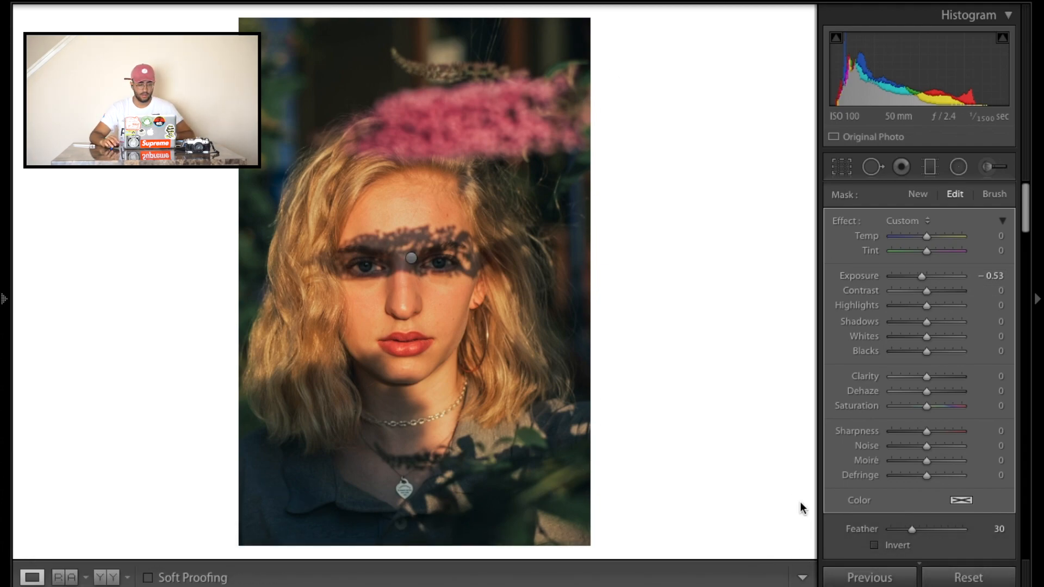
Reduce the split-toning shadows Saturation to 12
scroll(937, 318, "down", 10)
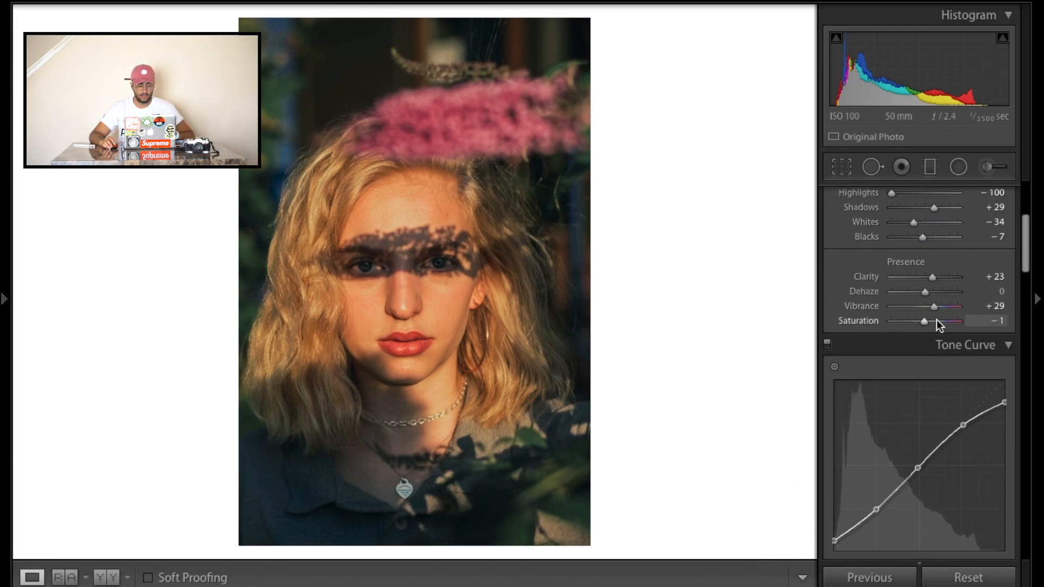
scroll(936, 319, "down", 4)
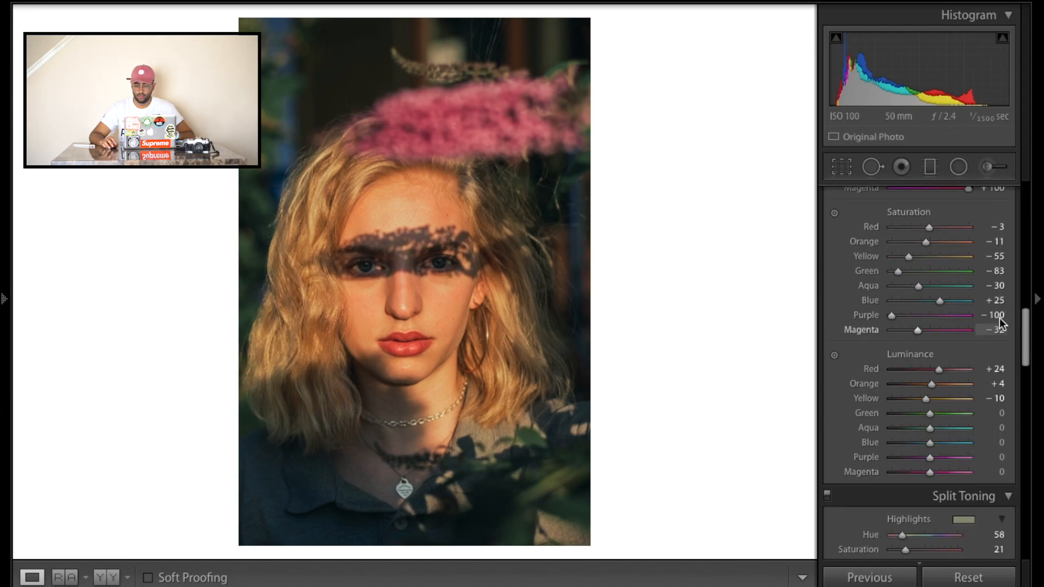
scroll(931, 435, "down", 4)
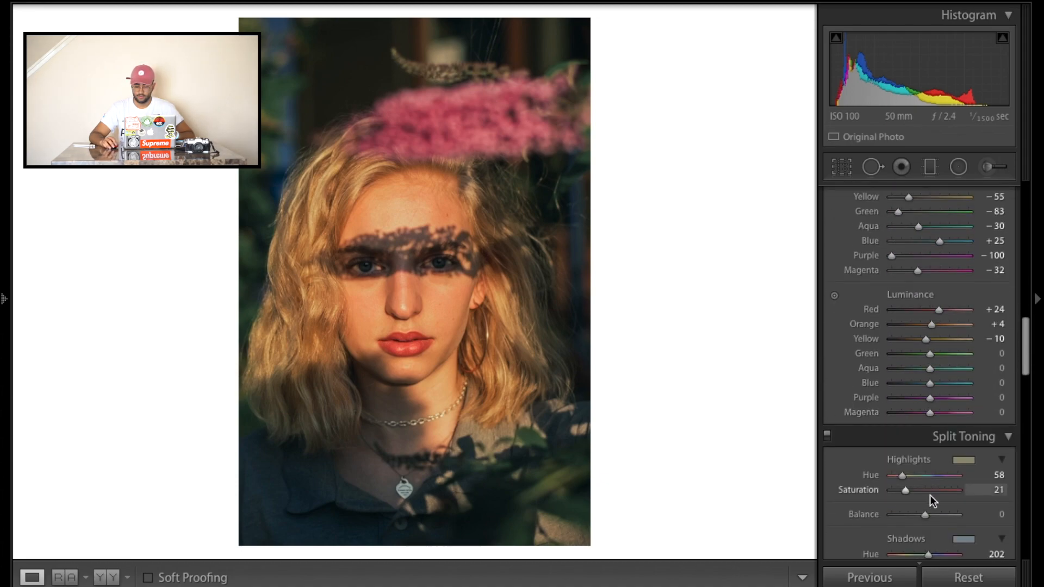
scroll(916, 520, "down", 3)
mouse_move(904, 532)
left_mouse_down()
mouse_move(915, 534)
mouse_move(877, 533)
mouse_move(901, 538)
left_mouse_up()
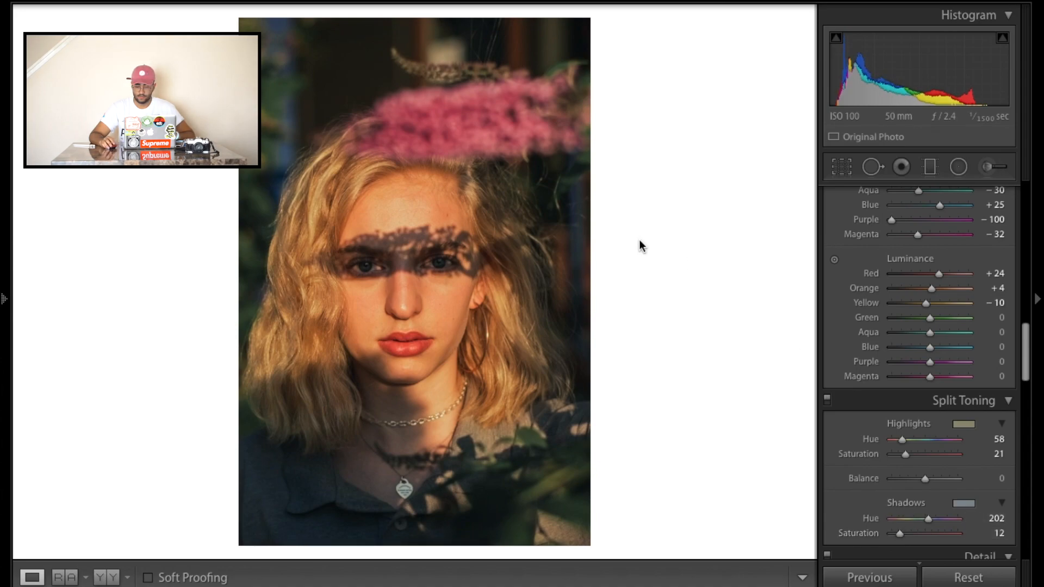
Lower the Orange saturation in the HSL adjustments to −22
scroll(925, 296, "up", 3)
scroll(931, 282, "up", 3)
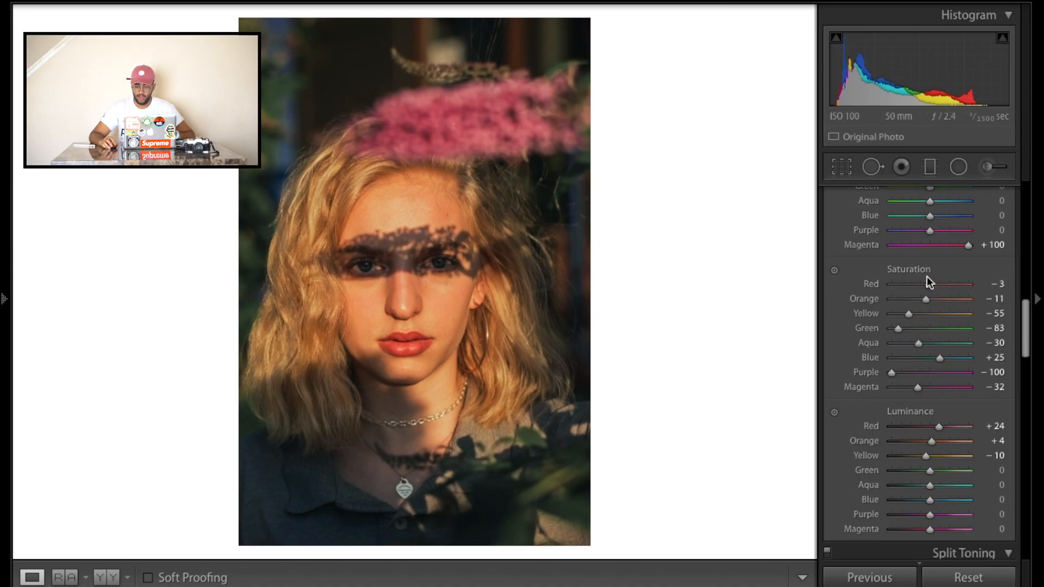
mouse_move(927, 299)
left_mouse_down()
mouse_move(910, 314)
mouse_move(922, 318)
left_mouse_up()
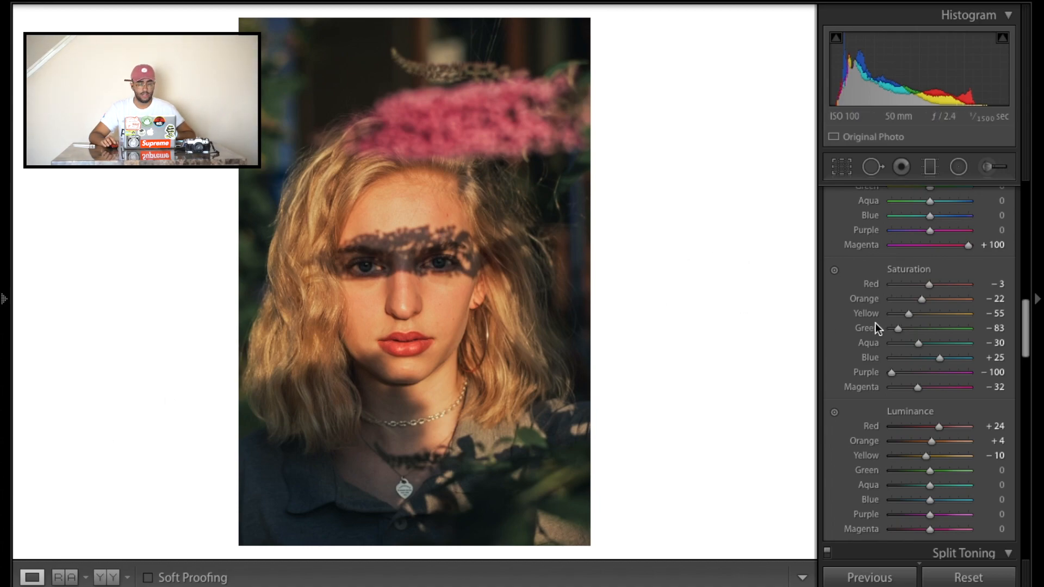
scroll(874, 321, "up", 10)
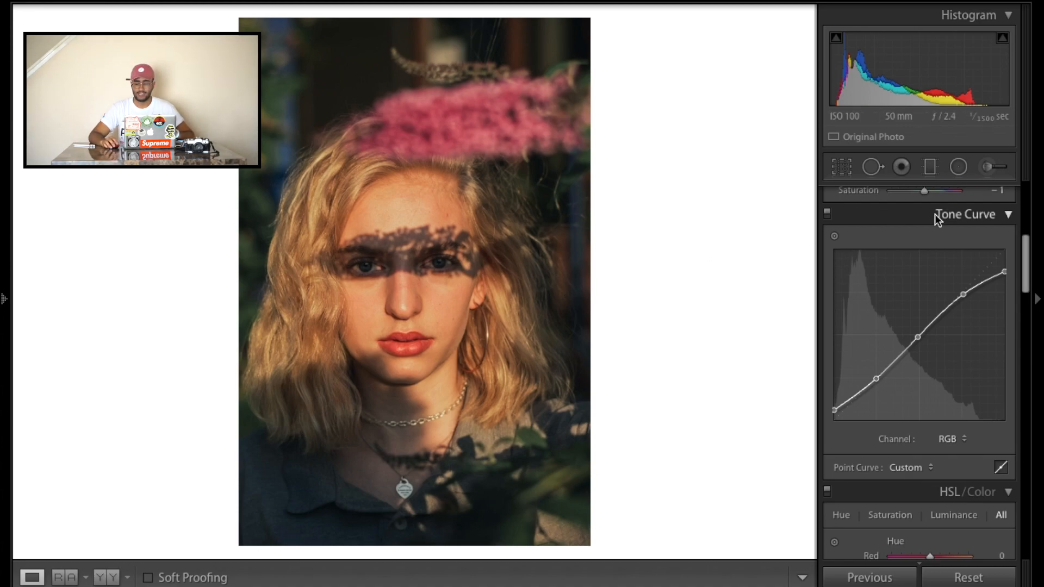
Set the Orange saturation in the HSL adjustments to −12
scroll(955, 360, "down", 10)
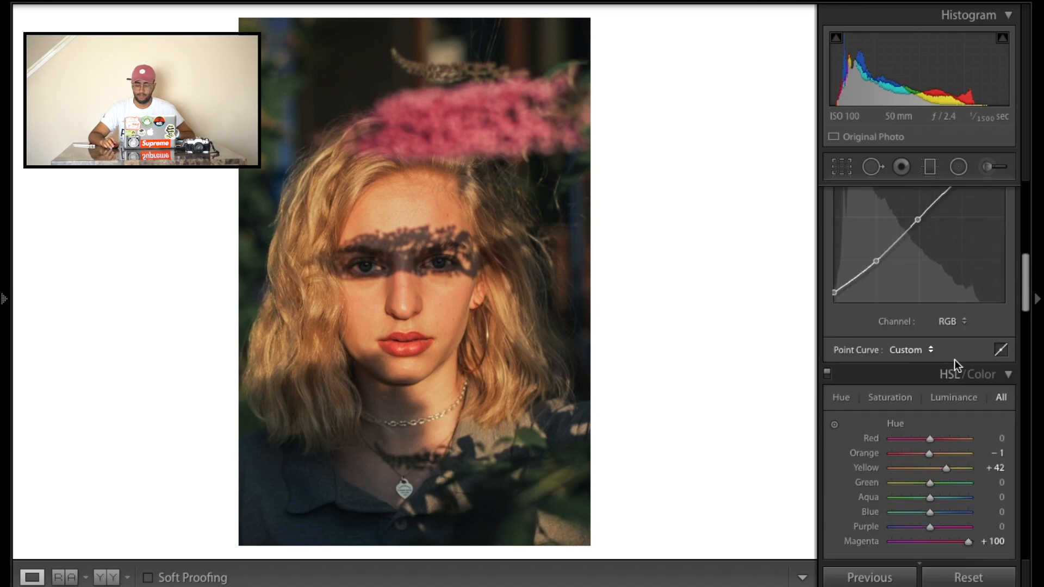
left_click_drag(932, 425, 932, 433)
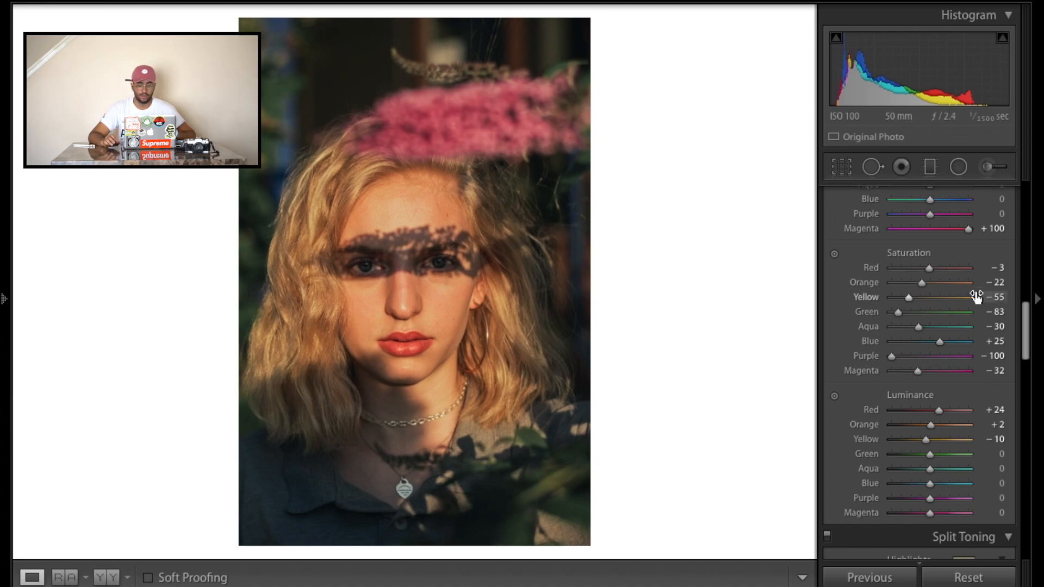
scroll(969, 322, "down", 10)
scroll(969, 318, "down", 3)
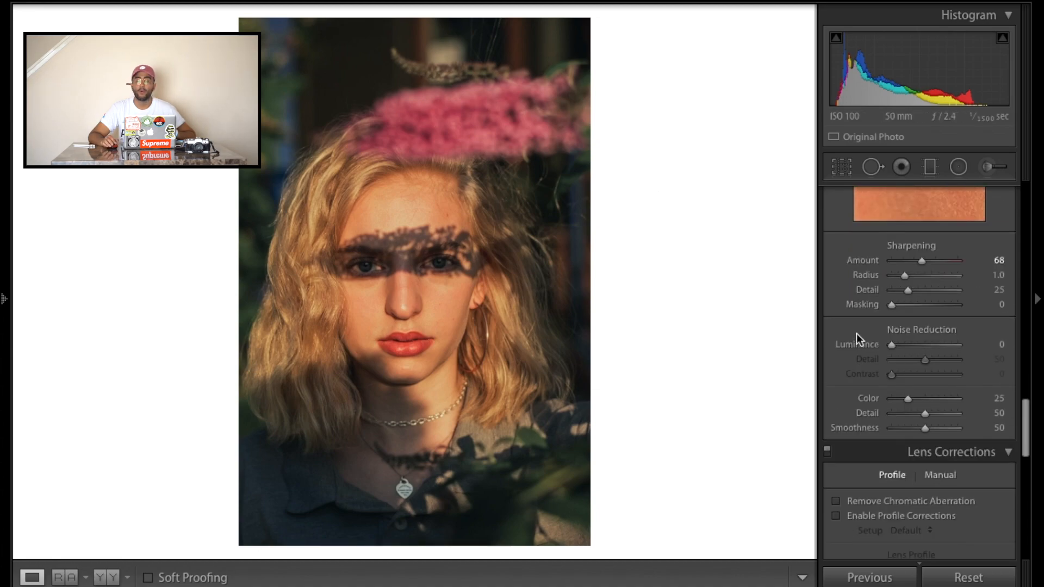
scroll(856, 337, "up", 6)
scroll(857, 334, "up", 4)
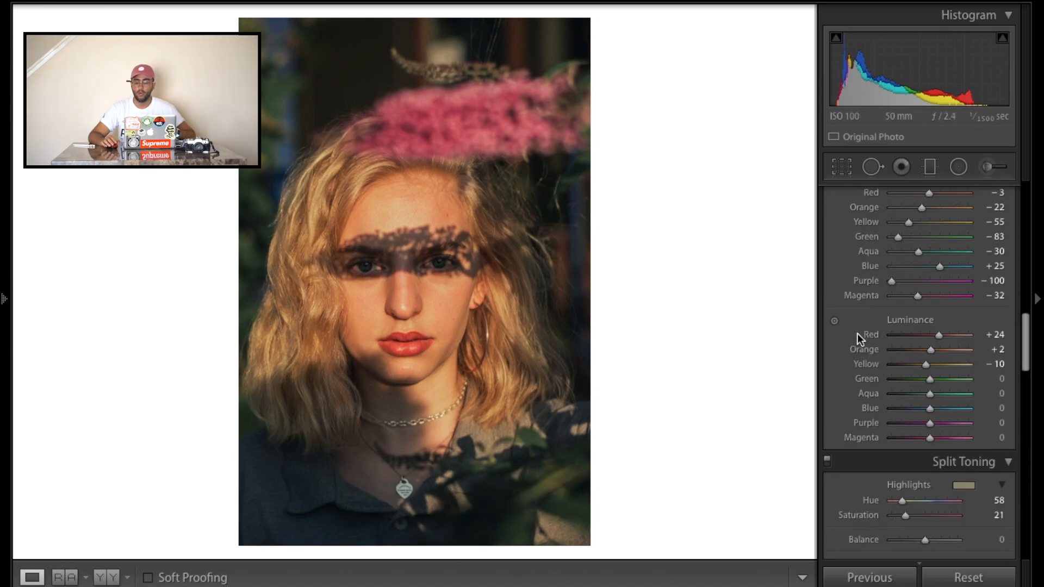
scroll(857, 333, "up", 1)
left_click_drag(920, 215, 924, 213)
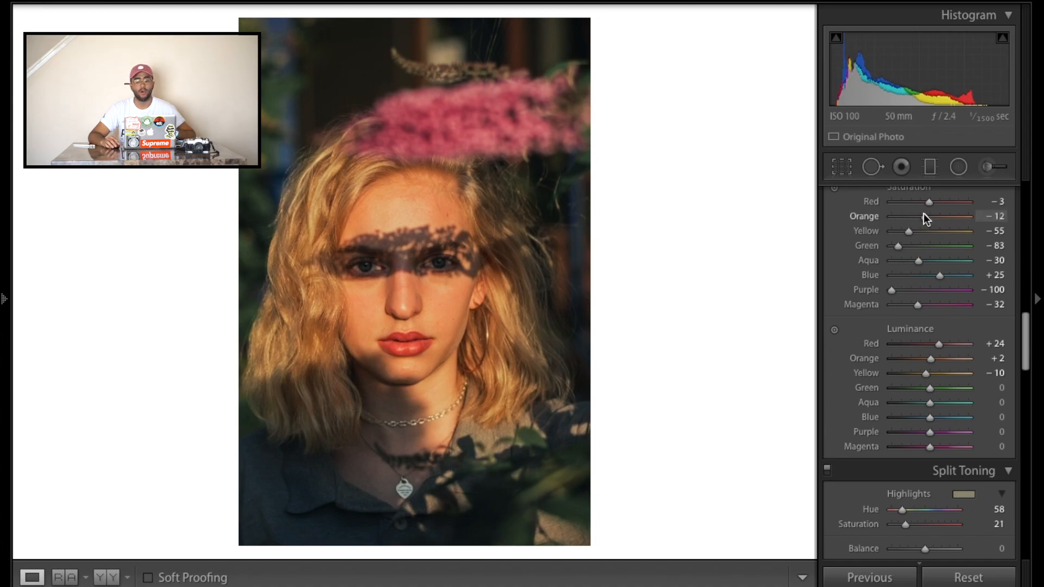
Open the graded portrait for editing in Adobe Photoshop CC 2019
right_click(456, 272)
mouse_move(556, 273)
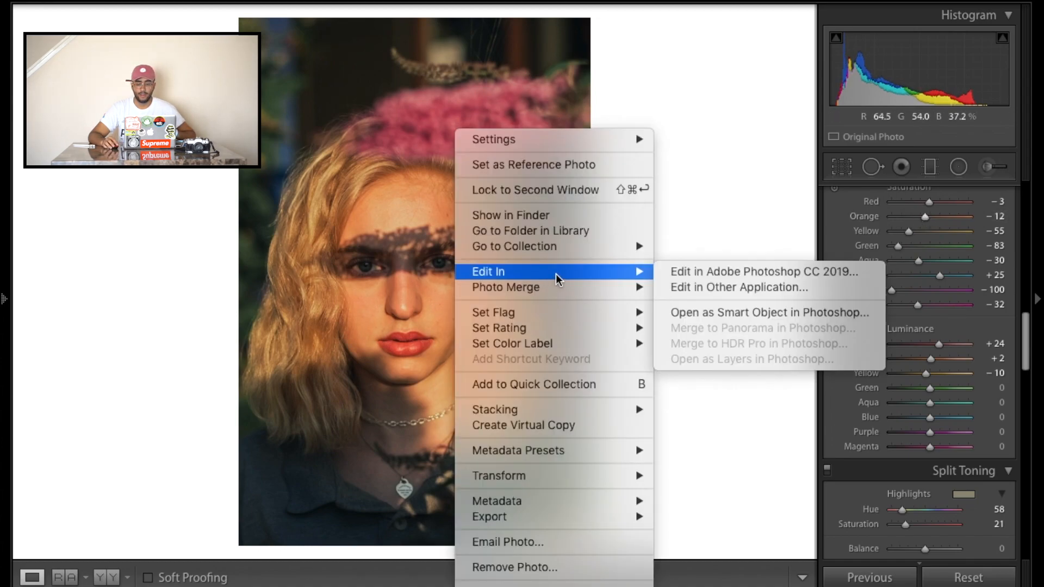
left_click(669, 271)
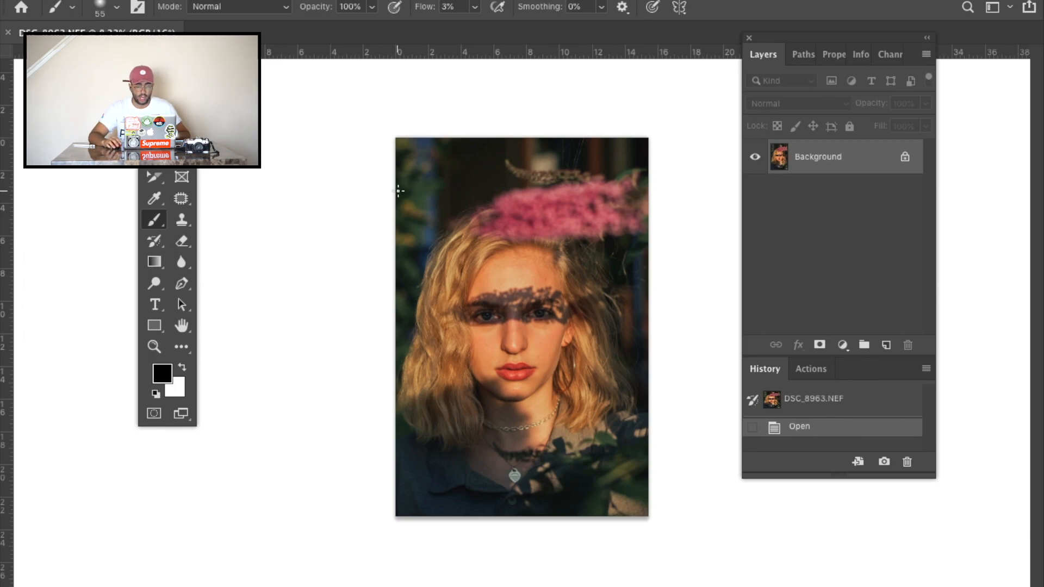
Examine the portrait's forehead, eyes, cheeks, lips and chin up close for skin blemishes, discarding any stray brush mark
scroll(562, 252, "up", 5, "alt")
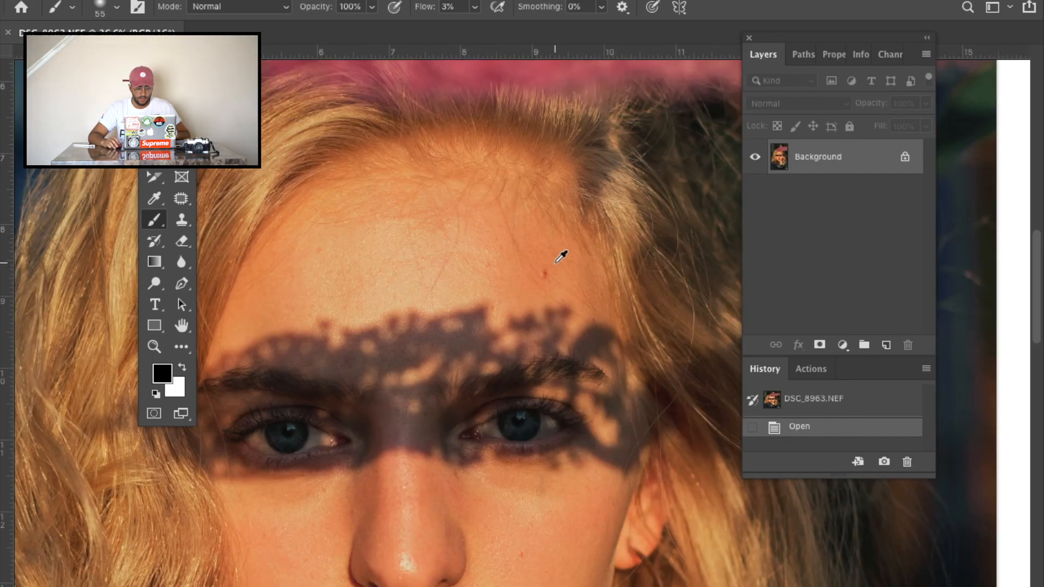
scroll(361, 250, "down", 3, "alt")
scroll(433, 233, "up", 5, "alt")
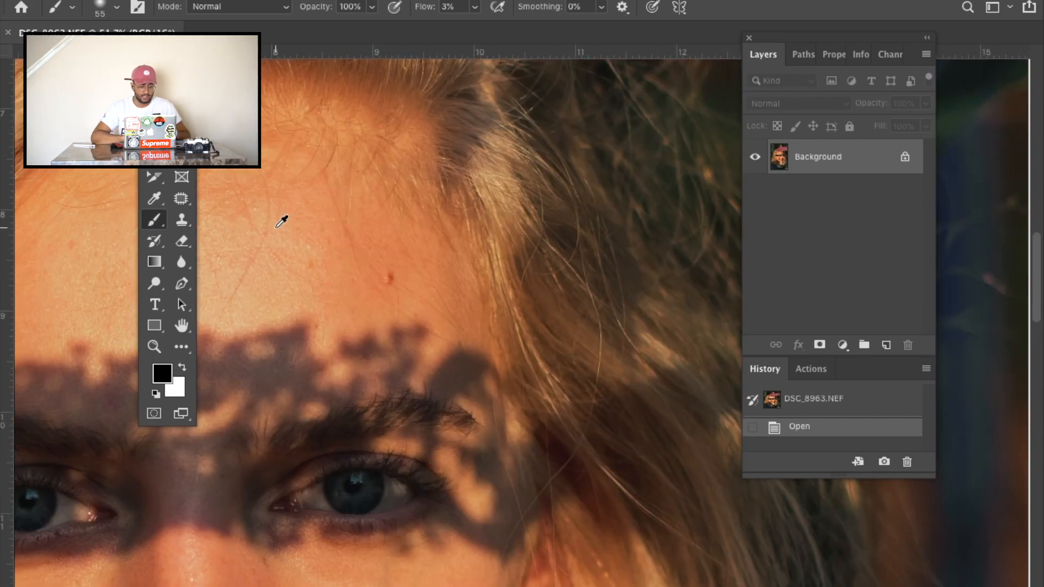
scroll(275, 228, "right", 3)
scroll(275, 227, "left", 4)
scroll(275, 228, "down", 5)
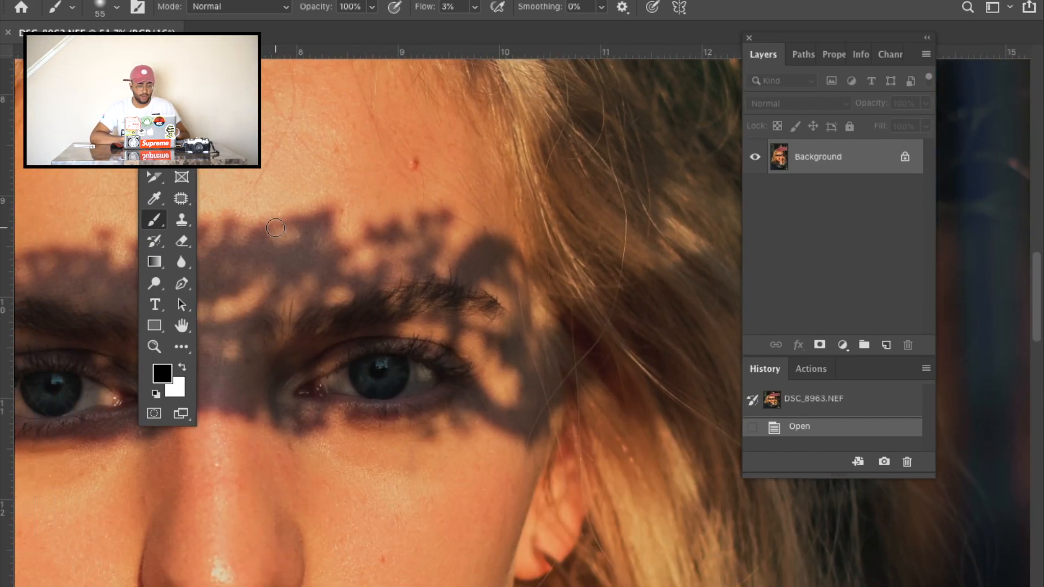
scroll(276, 228, "left", 3)
scroll(275, 228, "down", 8)
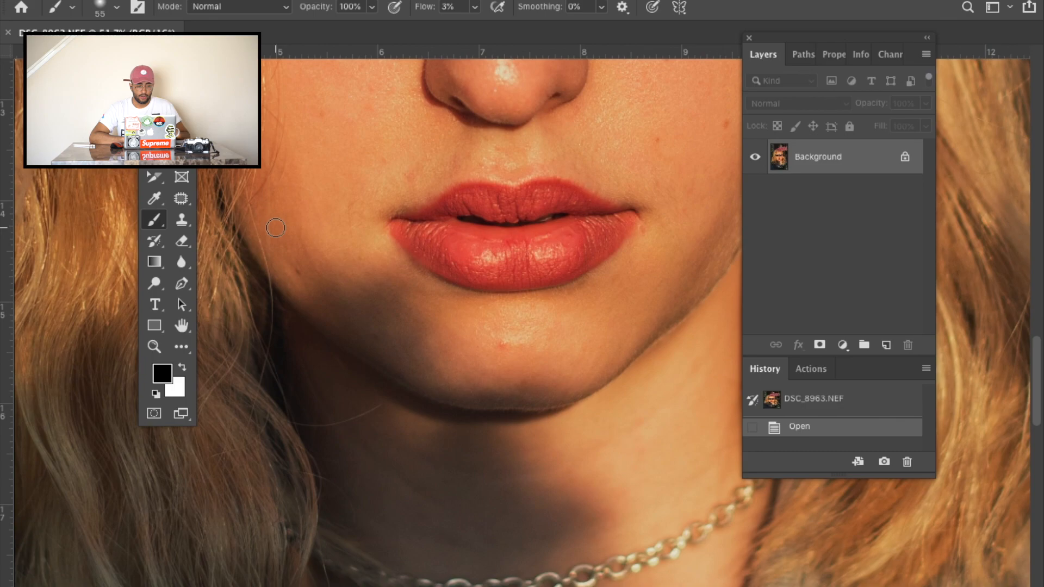
scroll(275, 228, "right", 3)
scroll(275, 228, "up", 3)
scroll(275, 228, "right", 1)
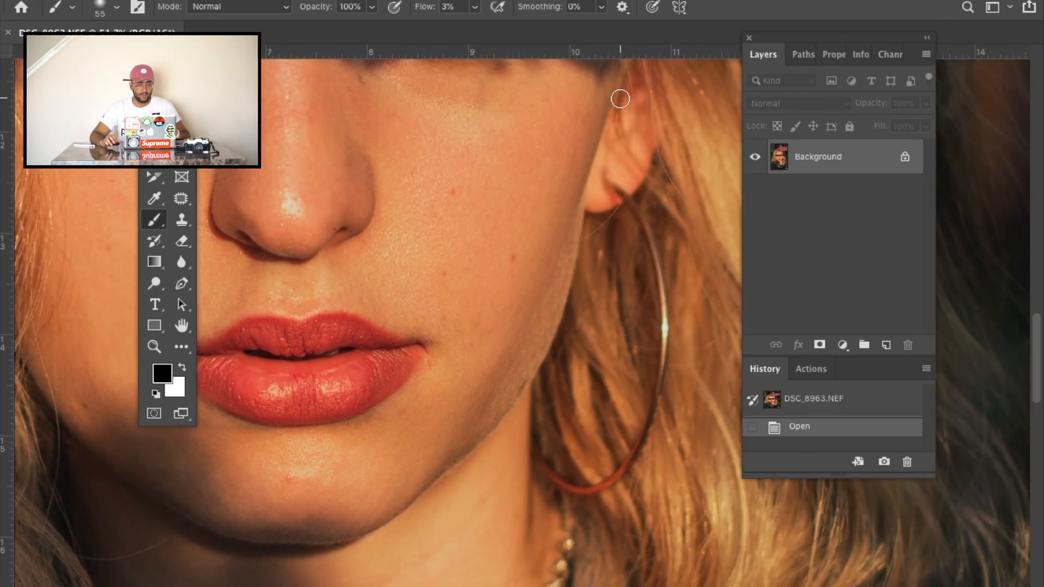
scroll(466, 302, "down", 5)
scroll(490, 300, "down", 2)
scroll(490, 300, "down", 1)
scroll(496, 293, "down", 1)
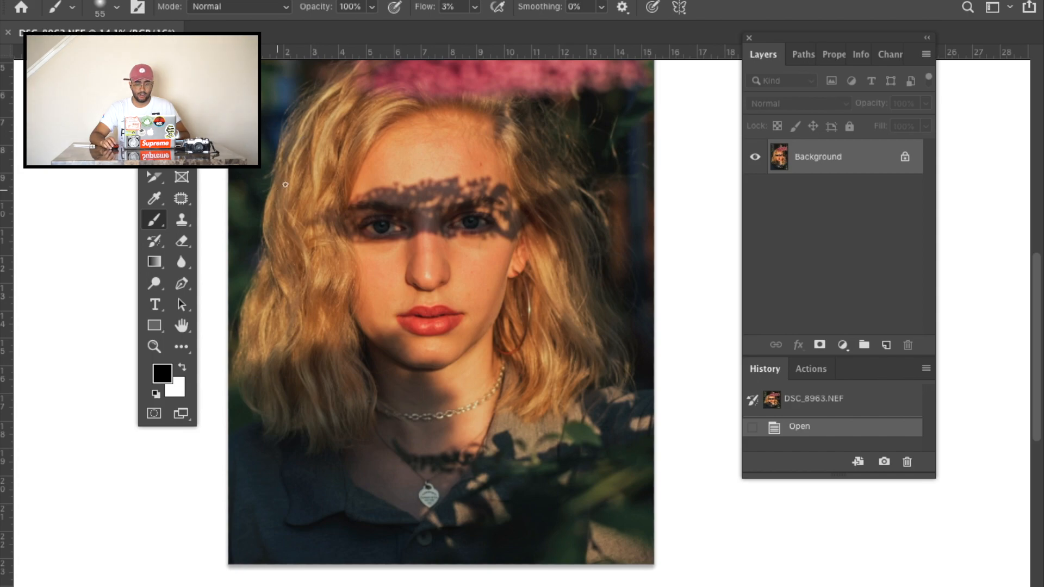
scroll(637, 146, "up", 3)
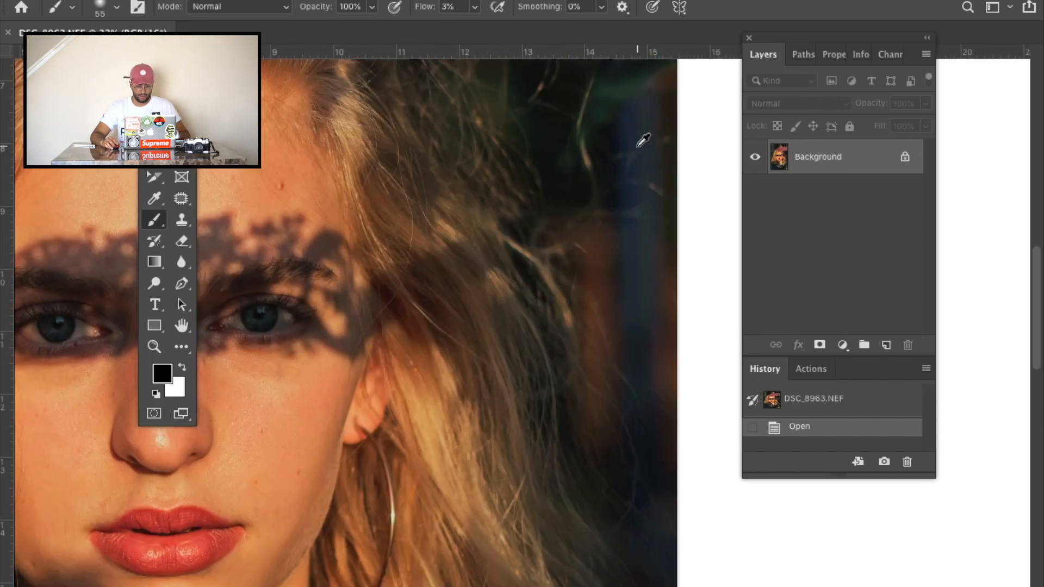
scroll(638, 146, "up", 1)
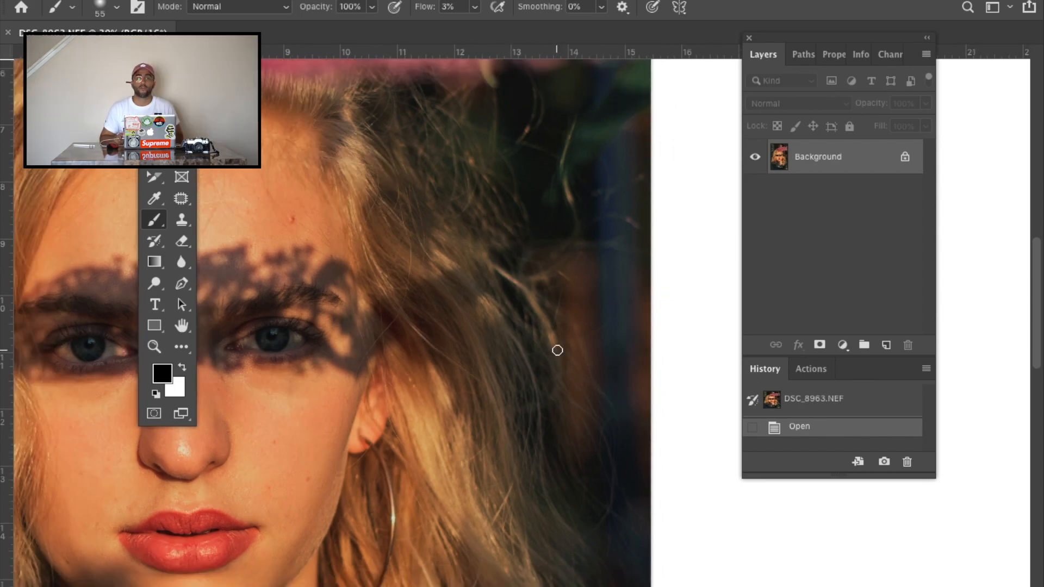
left_click(558, 351)
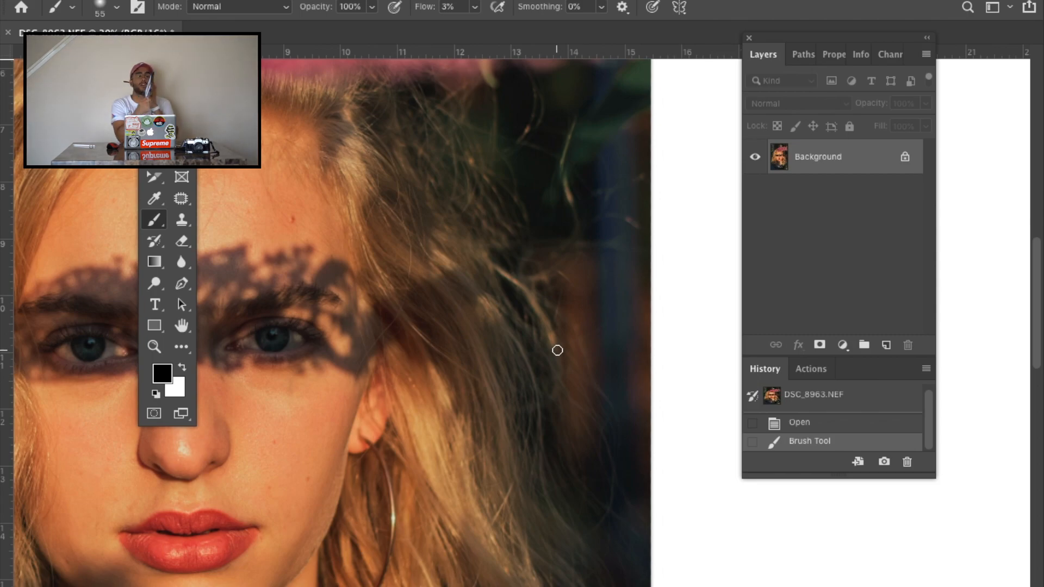
left_click(790, 400)
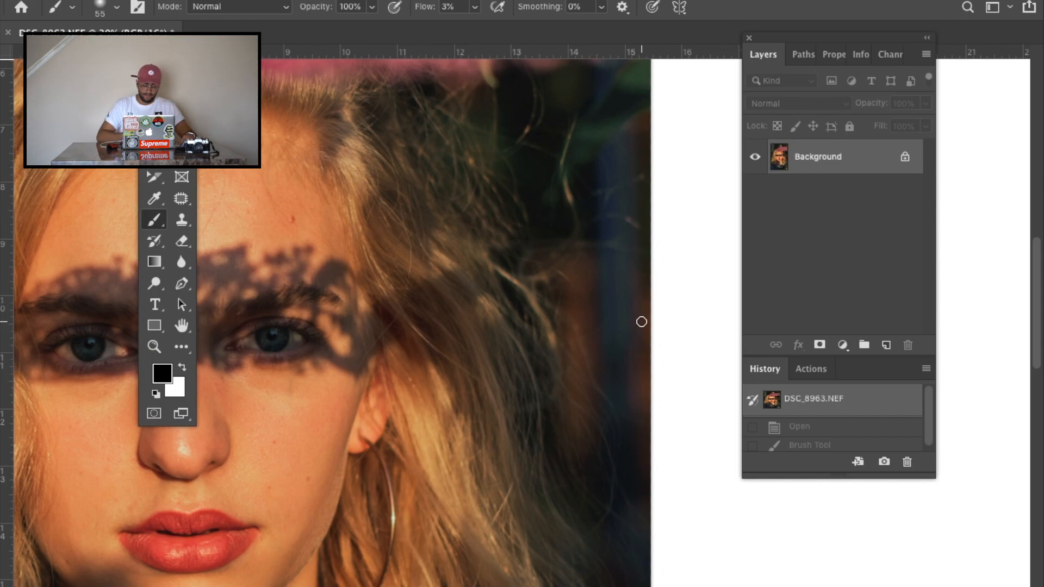
Duplicate the Background layer as Background copy and shift the floating Layers and tool palettes slightly outward
scroll(347, 301, "up", 3)
scroll(347, 301, "right", 3)
left_click(307, 390)
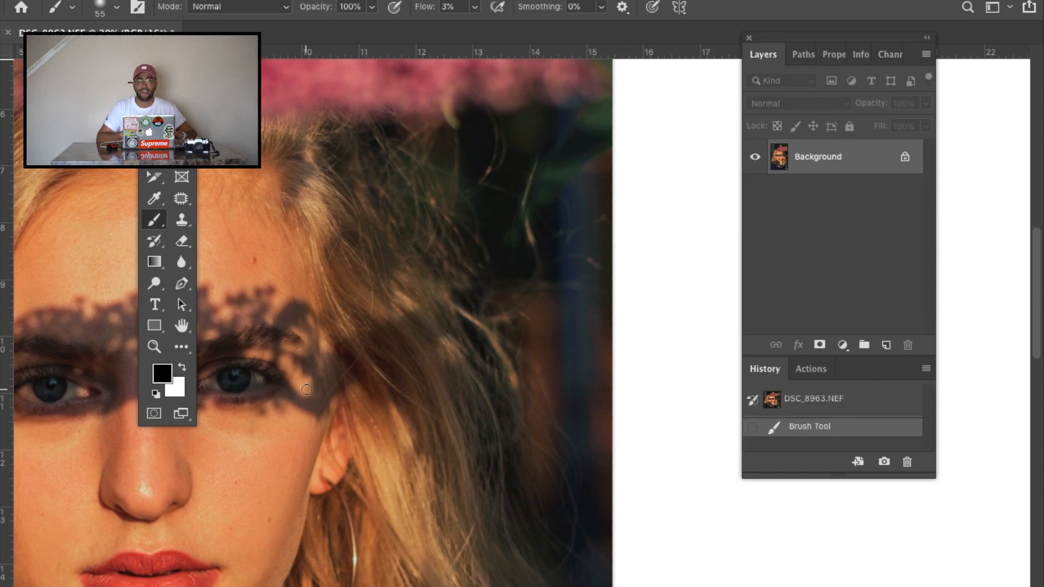
scroll(283, 263, "up", 5)
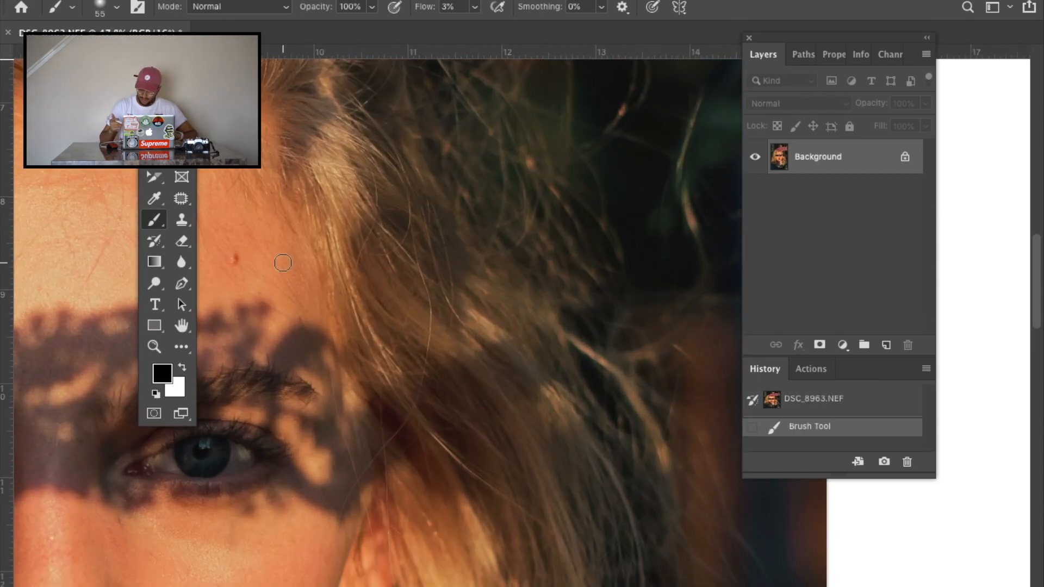
scroll(330, 301, "left", 5)
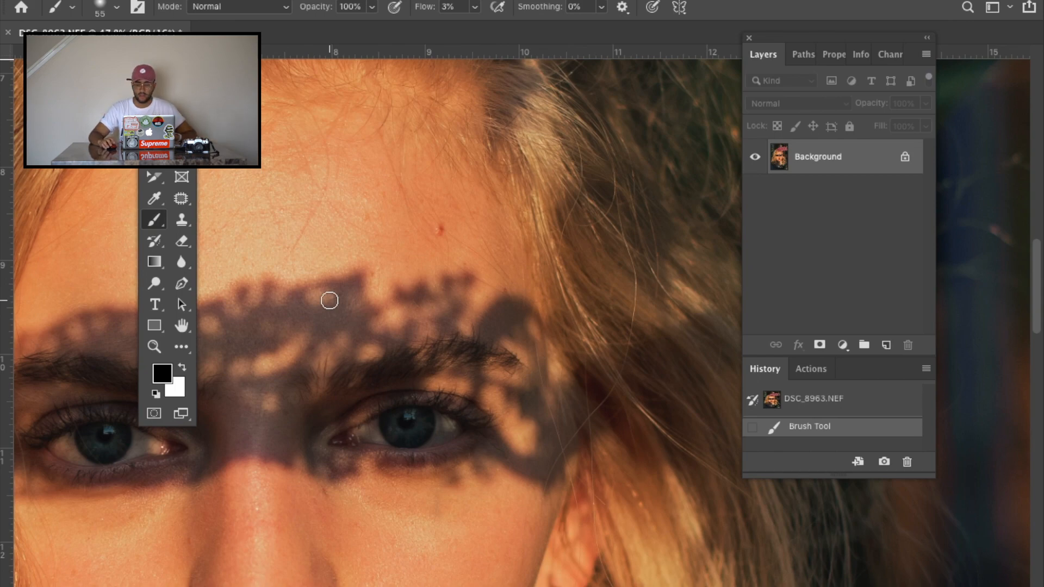
right_click(833, 156)
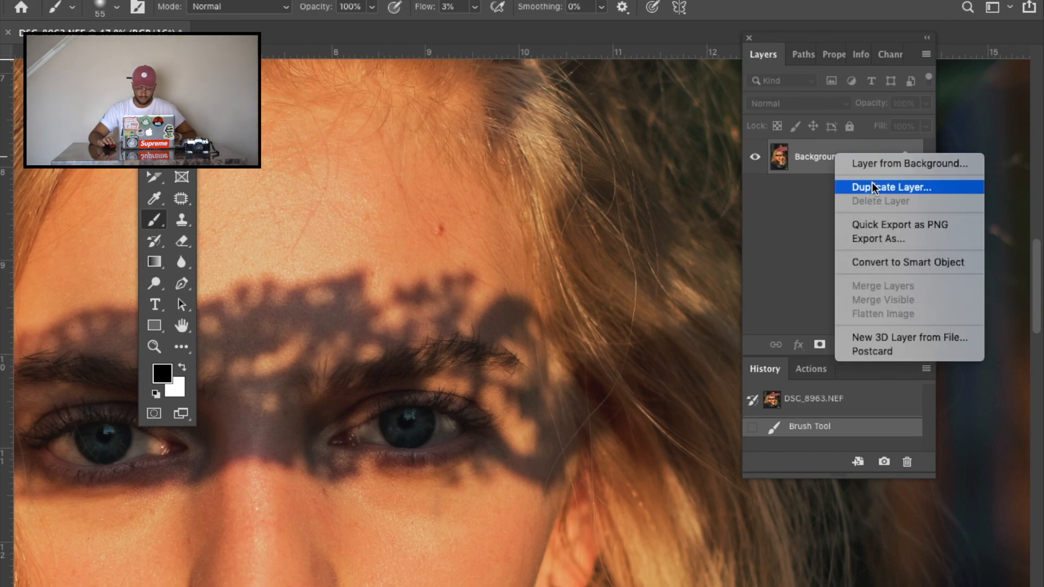
left_click(818, 171)
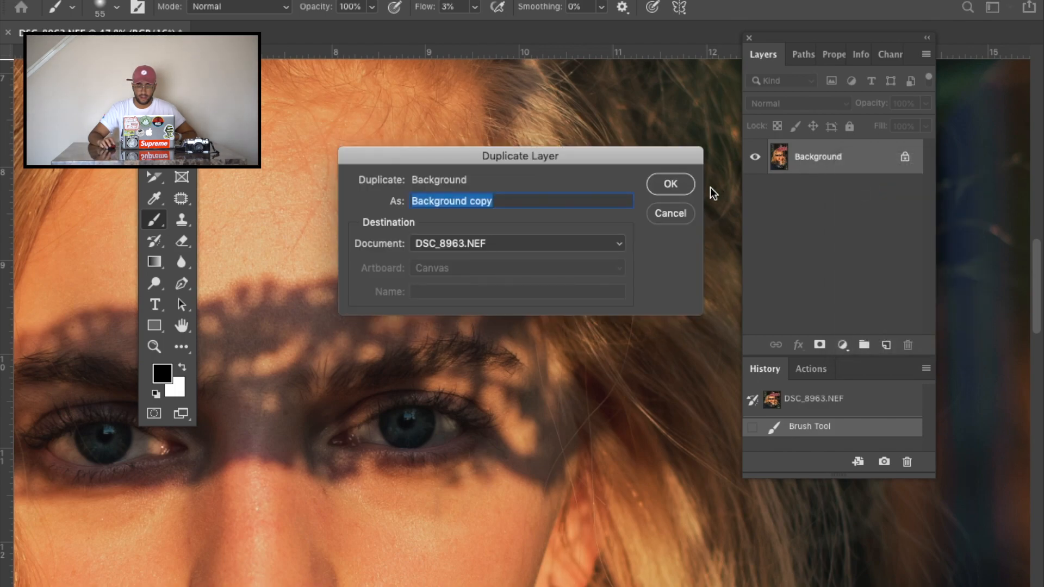
left_click(687, 182)
left_click_drag(832, 37, 856, 63)
left_click_drag(167, 120, 163, 124)
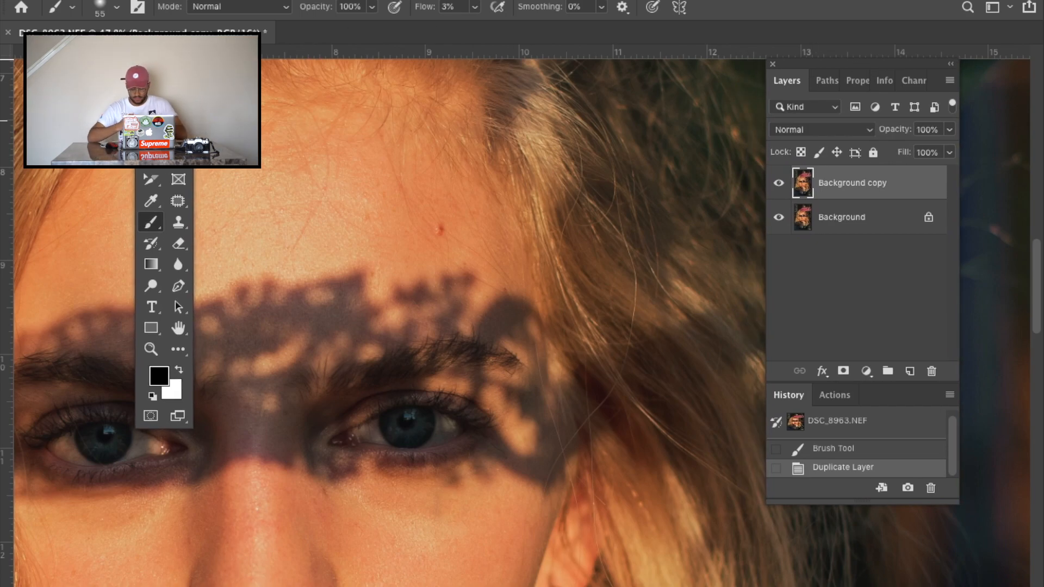
Remove the large red blemish near the hairline side of the forehead with the Patch Tool, using clean skin beside it
scroll(400, 269, "left", 7)
scroll(400, 269, "up", 3)
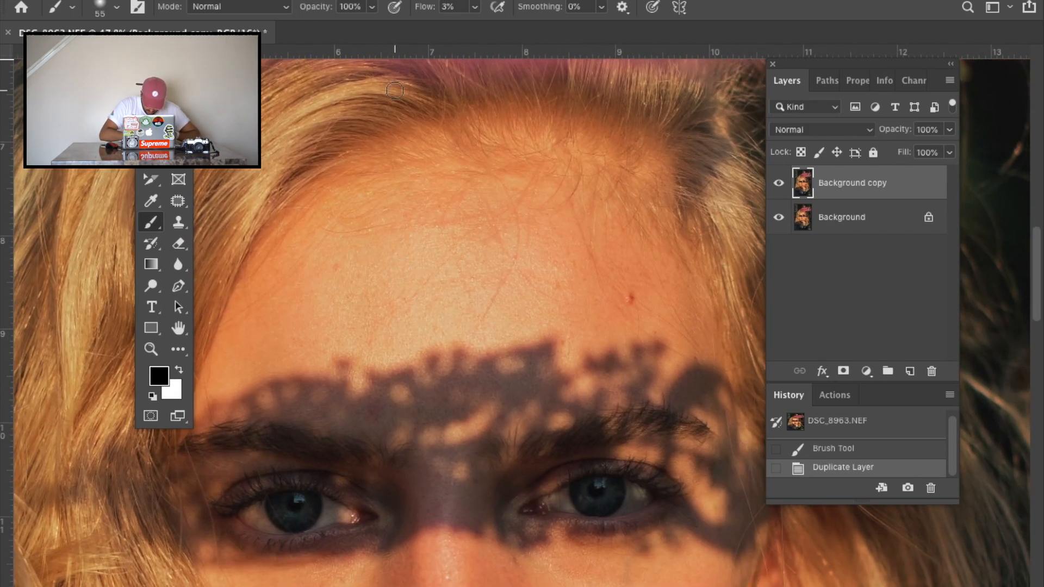
left_click(178, 201)
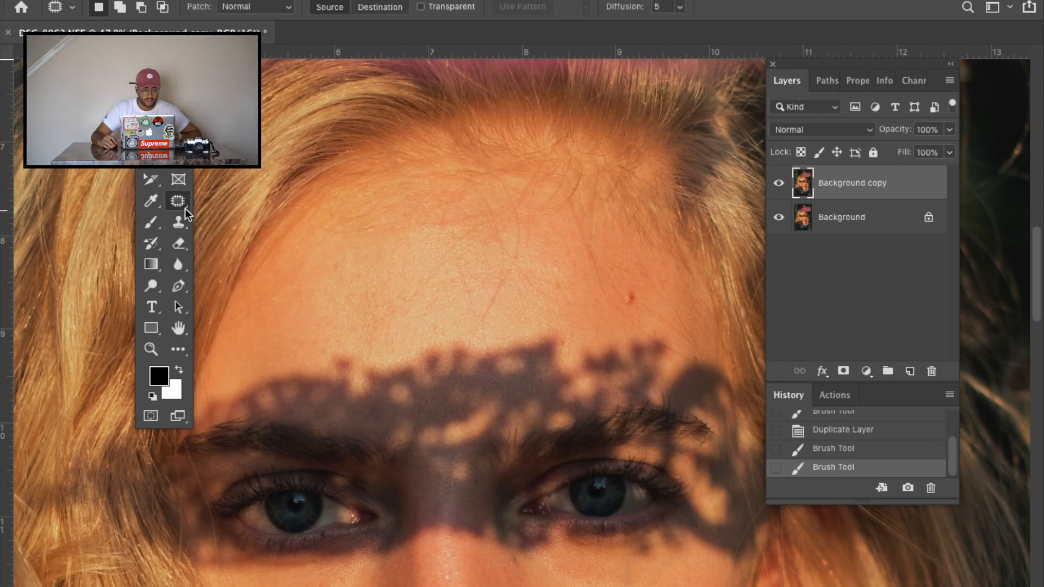
right_click(181, 203)
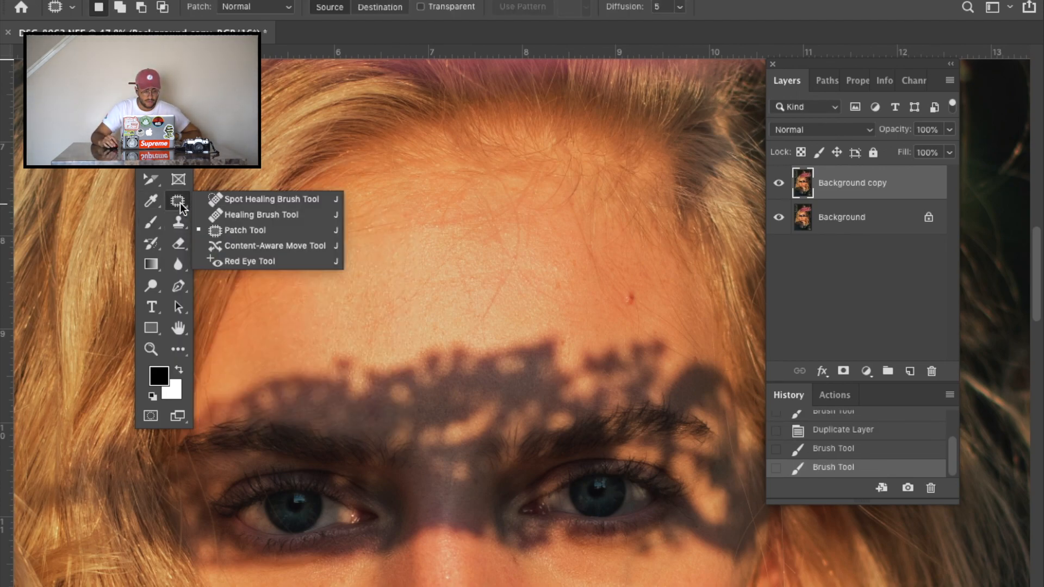
left_click(180, 203)
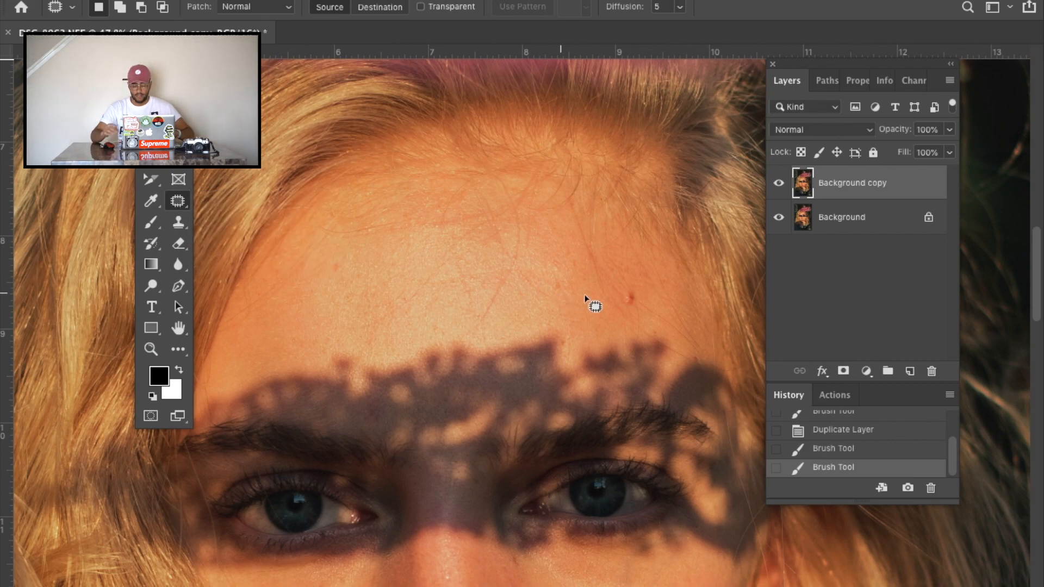
scroll(637, 283, "up", 5)
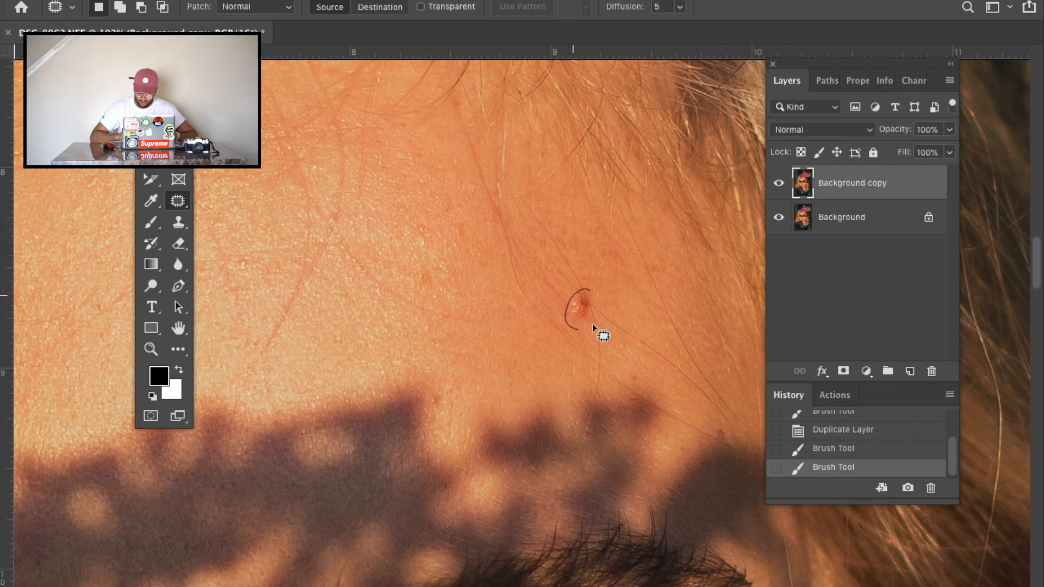
mouse_move(593, 324)
left_mouse_down()
mouse_move(583, 309)
mouse_move(530, 333)
left_mouse_up()
key("ctrl+d")
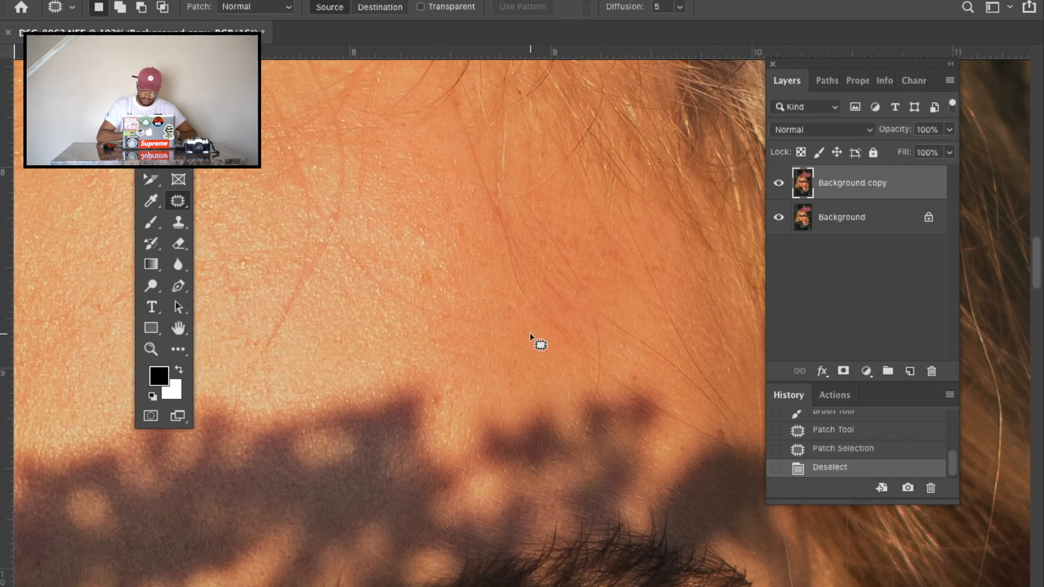
Patch four smaller spots on the forehead with nearby clean skin, clearing the selection after each one
mouse_move(424, 266)
left_mouse_down()
mouse_move(439, 279)
mouse_move(423, 265)
left_mouse_up()
left_click_drag(402, 301, 395, 312)
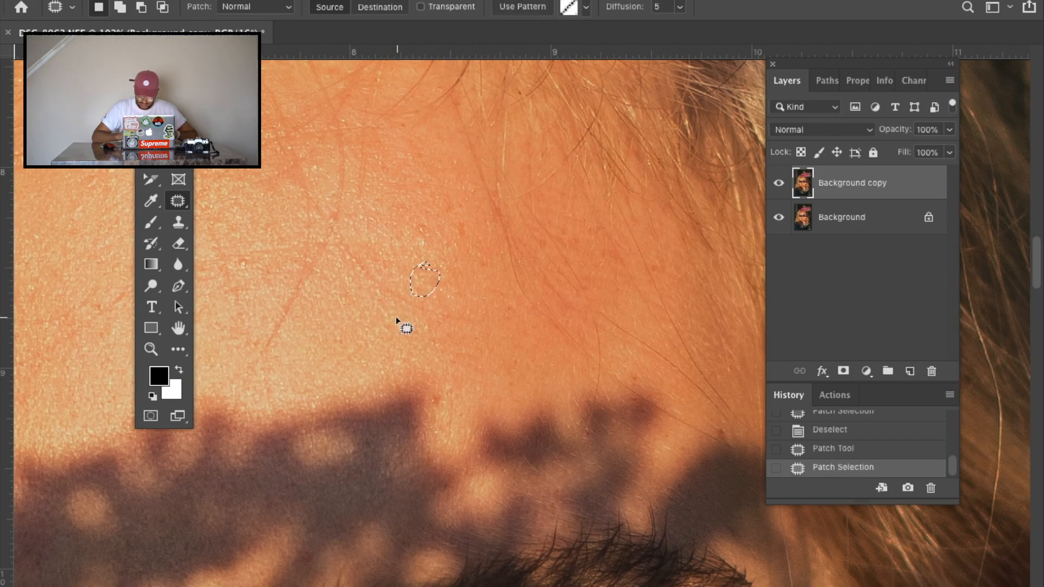
key("ctrl+d")
mouse_move(466, 219)
left_mouse_down()
mouse_move(473, 234)
mouse_move(454, 204)
left_mouse_up()
key("ctrl+d")
left_click_drag(428, 241, 425, 218)
left_click_drag(424, 232, 443, 252)
key("ctrl+d")
mouse_move(634, 367)
left_mouse_down()
mouse_move(643, 379)
mouse_move(638, 367)
left_mouse_up()
left_click_drag(635, 375, 611, 352)
key("ctrl+d")
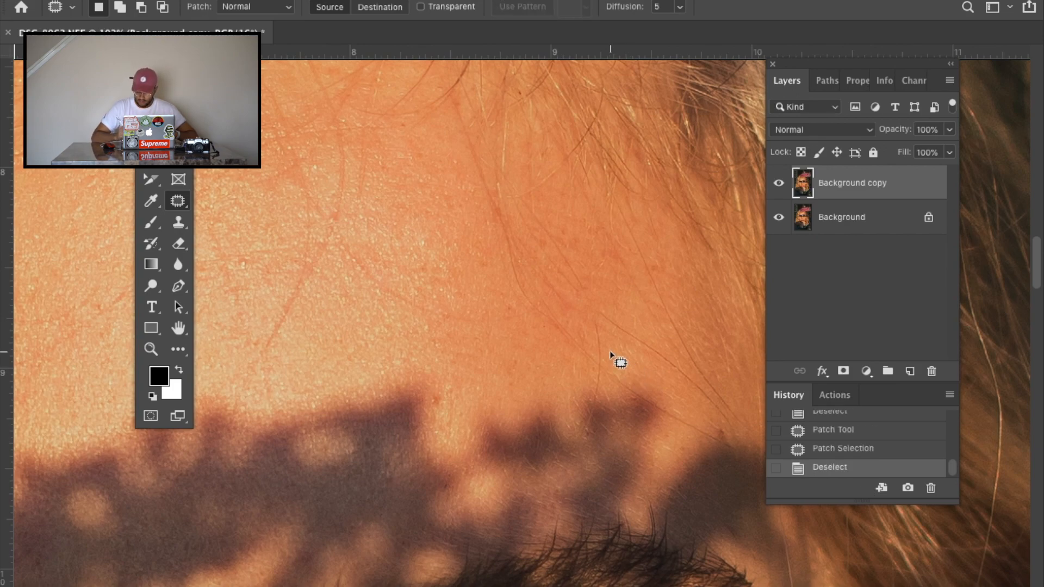
Compare the forehead before and after retouching by toggling the Background copy layer's visibility, and inspect the remaining forehead skin
scroll(609, 326, "right", 1)
left_click(777, 183)
left_click(777, 183)
left_click(777, 183)
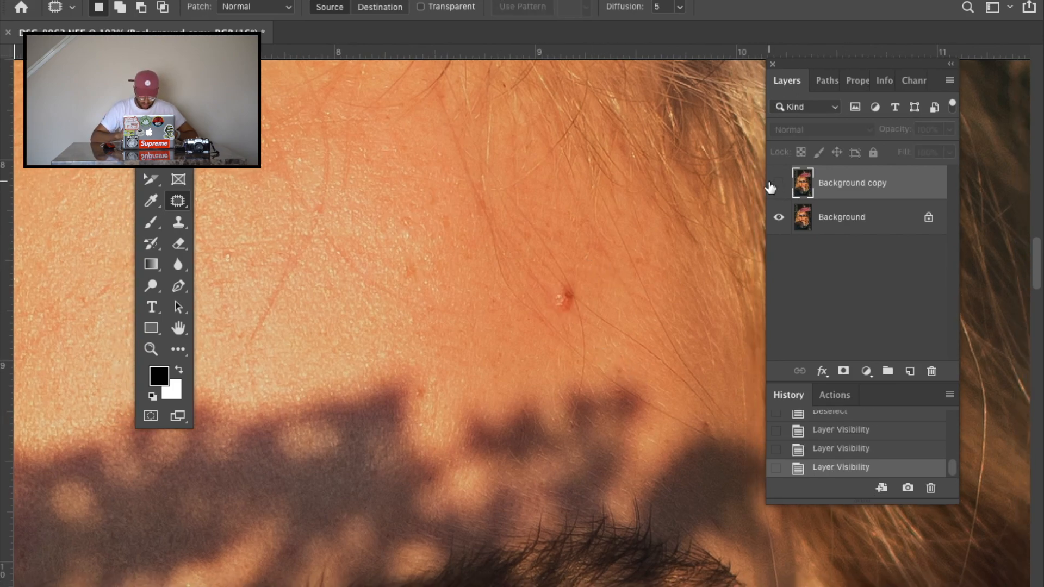
left_click(776, 184)
scroll(443, 233, "left", 6)
scroll(443, 233, "up", 2)
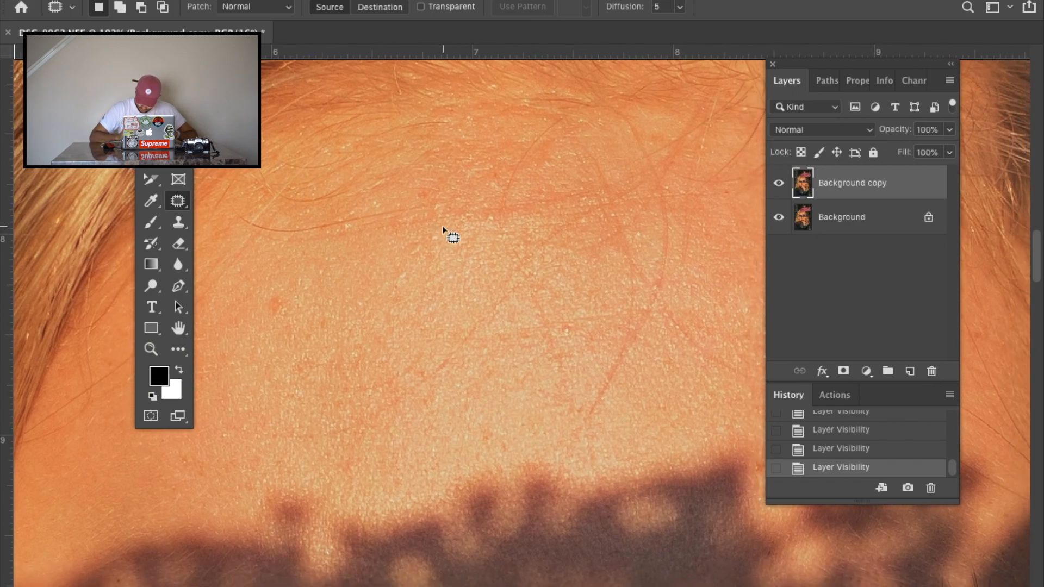
scroll(589, 240, "right", 3)
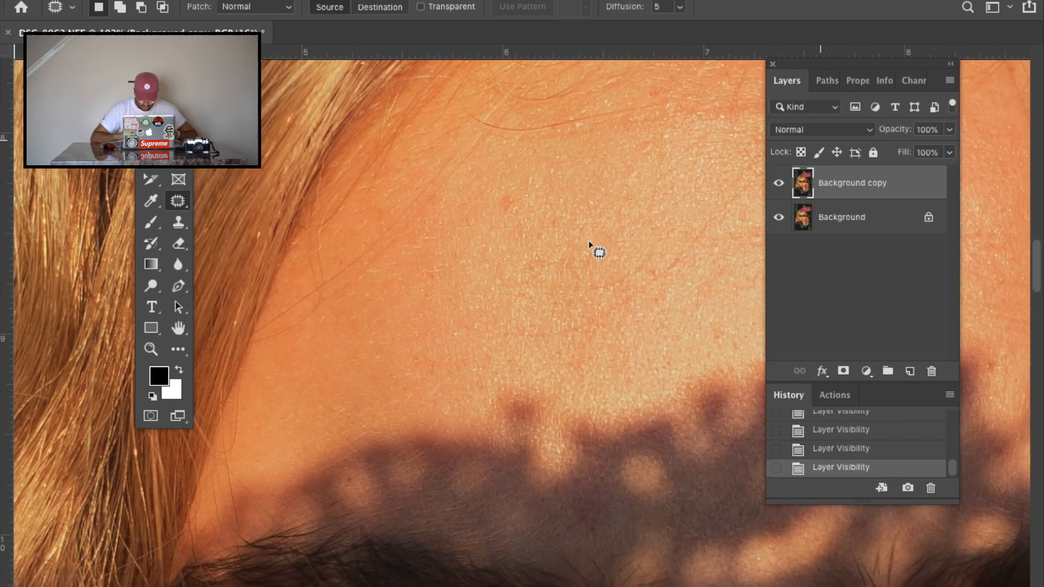
scroll(588, 241, "down", 1)
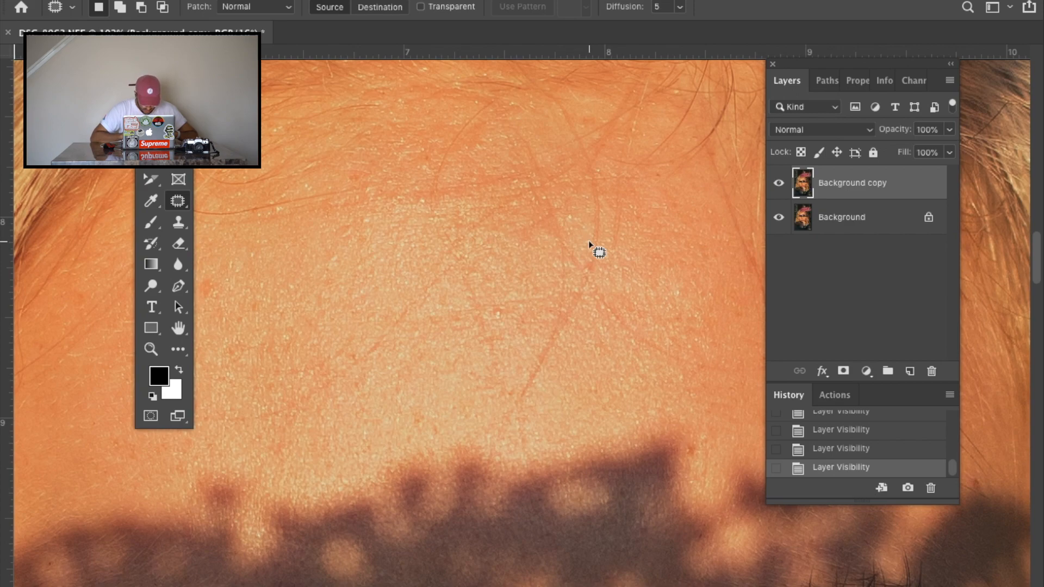
Switch to the Clone Stamp Tool and lower its flow to 6%
left_click(179, 226)
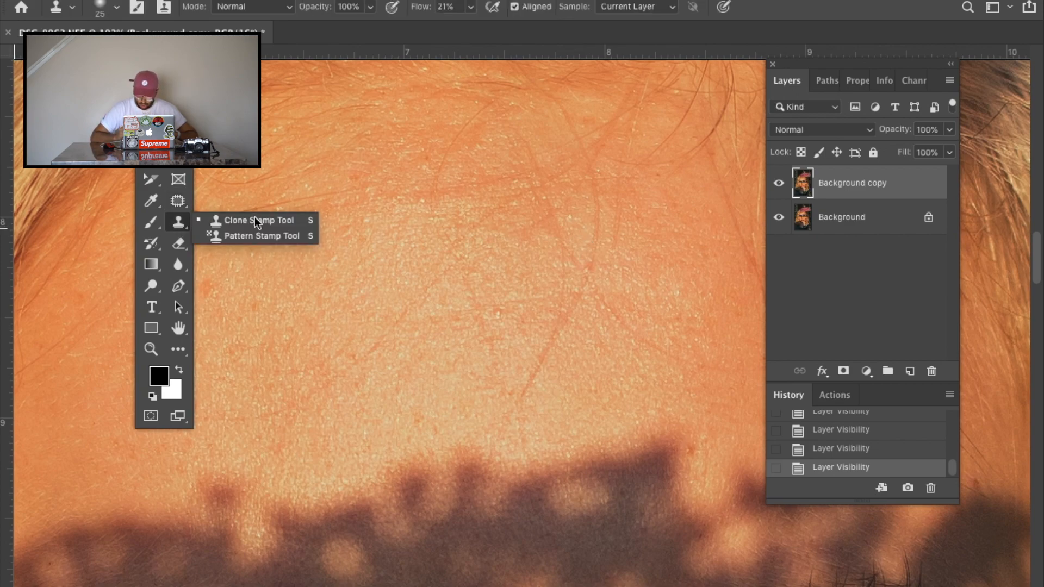
left_click(256, 219)
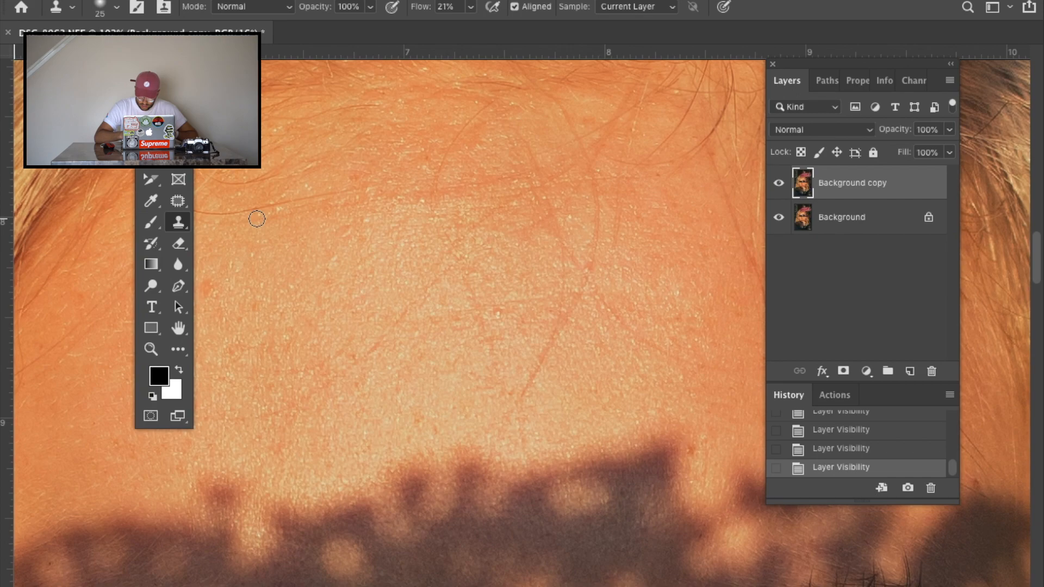
left_click(471, 6)
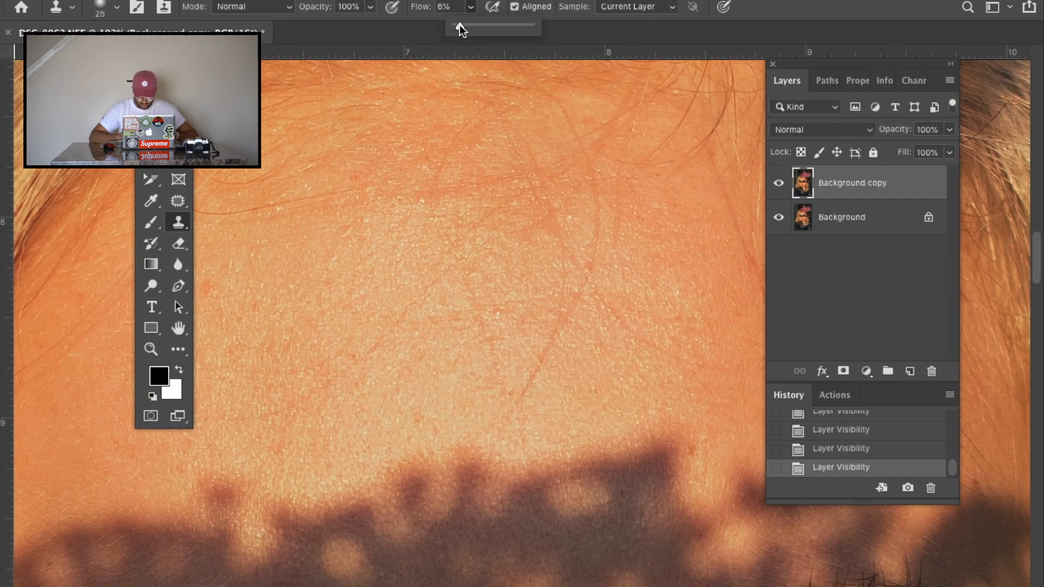
Try painting sampled skin color over the forehead crease with the Brush Tool at 3% flow, and revert the brush strokes
key("b")
left_click(519, 258)
key("alt")
left_click(490, 380, "alt")
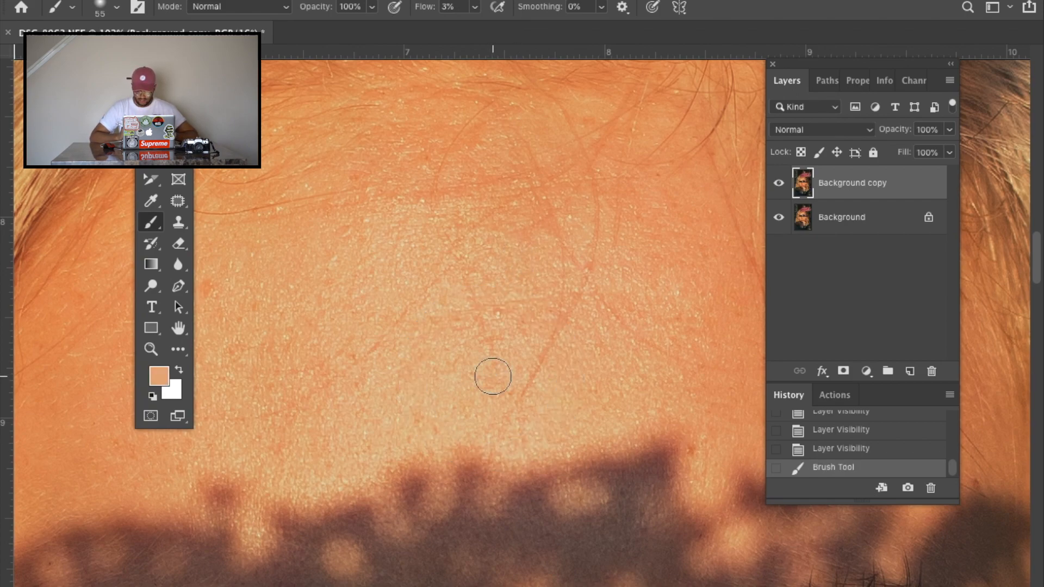
key("alt")
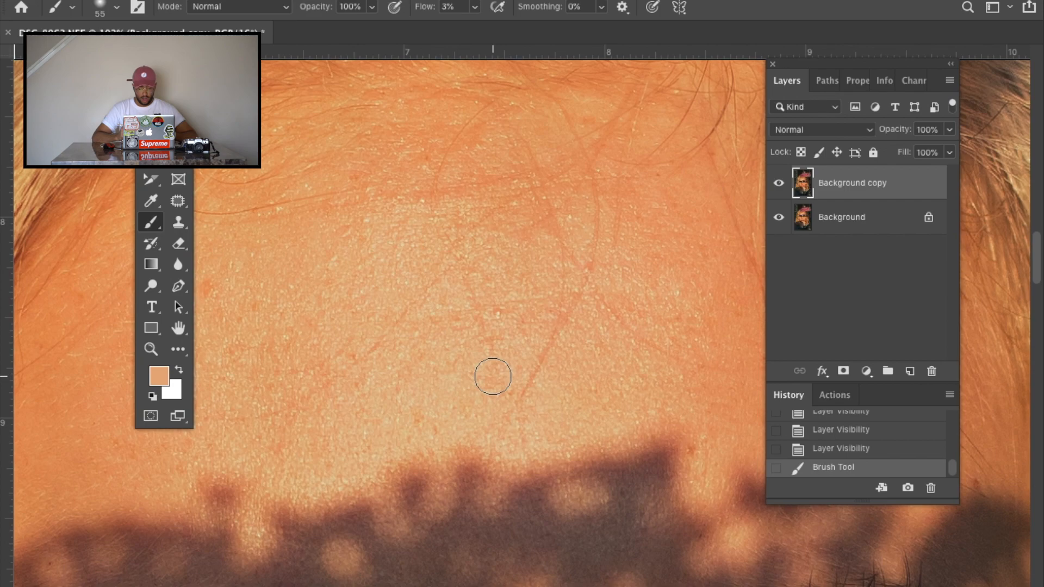
key("alt")
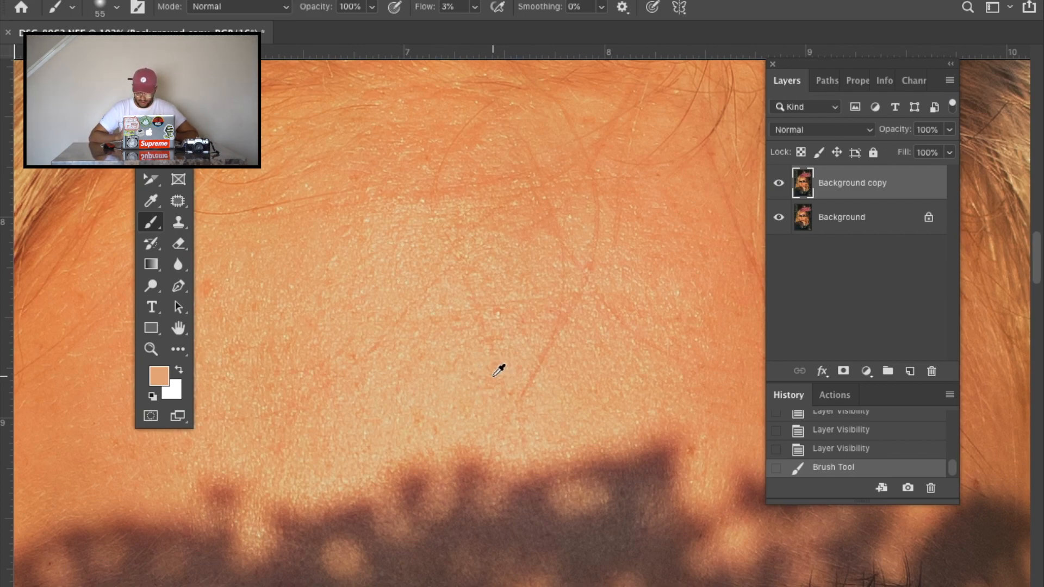
mouse_move(498, 371)
left_mouse_down()
mouse_move(534, 375)
mouse_move(543, 362)
mouse_move(536, 378)
mouse_move(529, 372)
left_mouse_up()
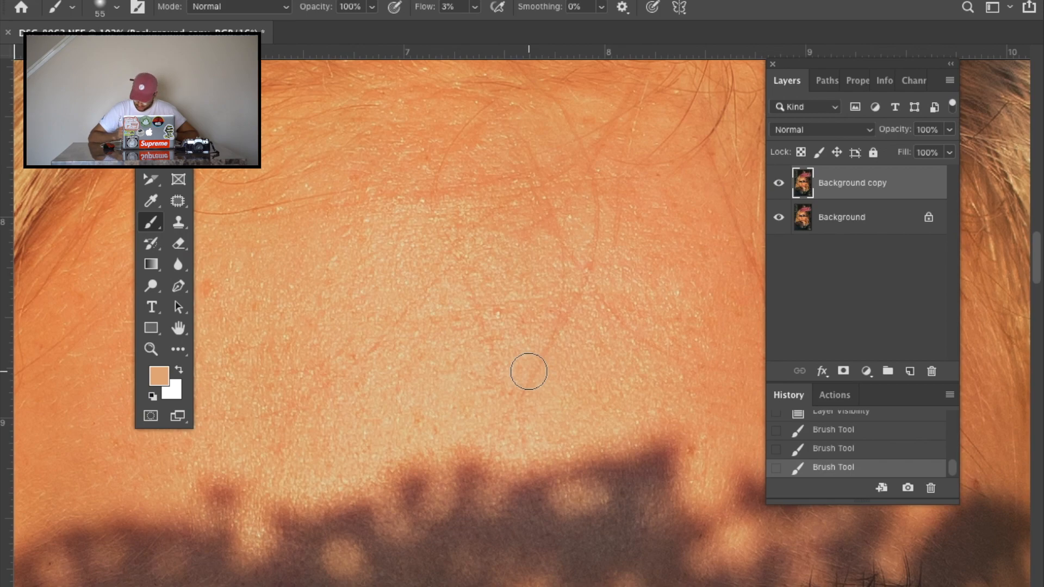
left_click(842, 416)
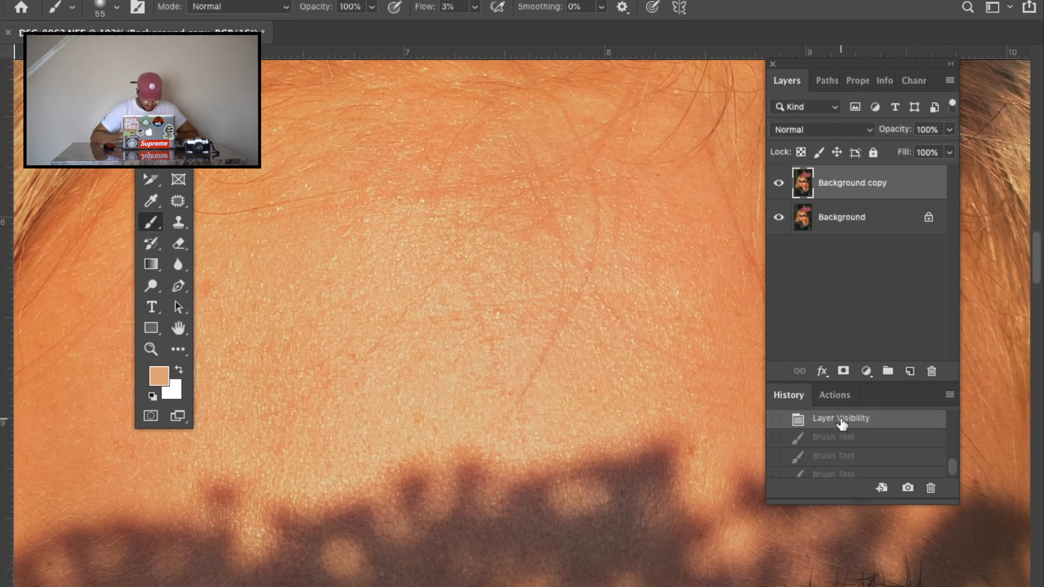
Clone nearby clean skin over the diagonal crease and fine lines in the middle of the forehead with the Clone Stamp Tool at 6% flow
left_click(179, 222)
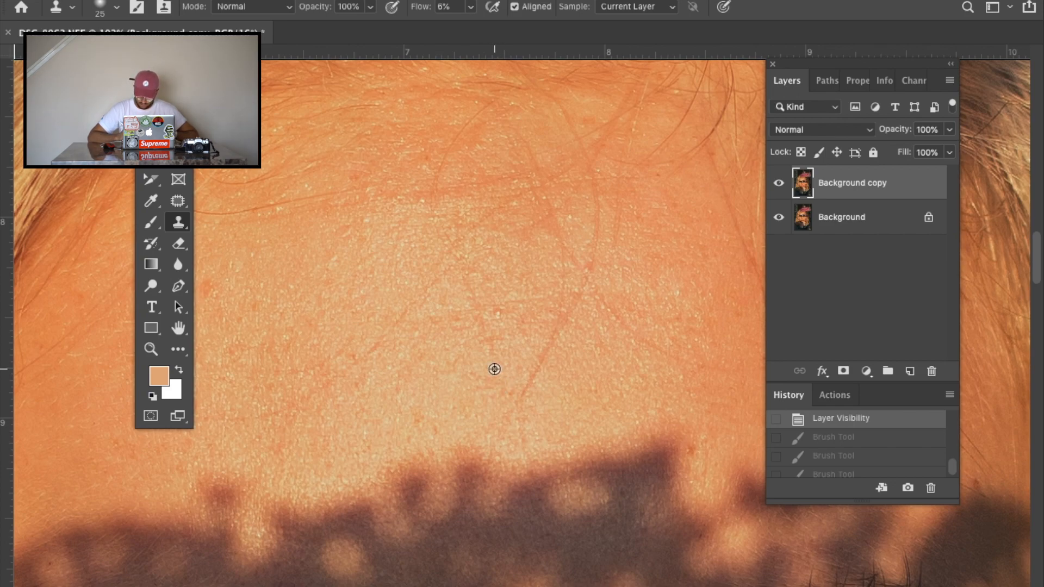
mouse_move(495, 370)
left_mouse_down()
mouse_move(531, 380)
mouse_move(522, 389)
mouse_move(559, 334)
mouse_move(525, 390)
mouse_move(577, 301)
left_mouse_up()
left_click(521, 390, "alt")
left_click(577, 304, "alt")
mouse_move(592, 218)
left_mouse_down()
mouse_move(593, 181)
mouse_move(595, 204)
left_mouse_up()
left_click(564, 299, "alt")
mouse_move(546, 241)
left_mouse_down()
mouse_move(556, 224)
mouse_move(557, 235)
left_mouse_up()
left_click(530, 342, "alt")
mouse_move(536, 278)
left_mouse_down()
mouse_move(467, 278)
mouse_move(462, 259)
left_mouse_up()
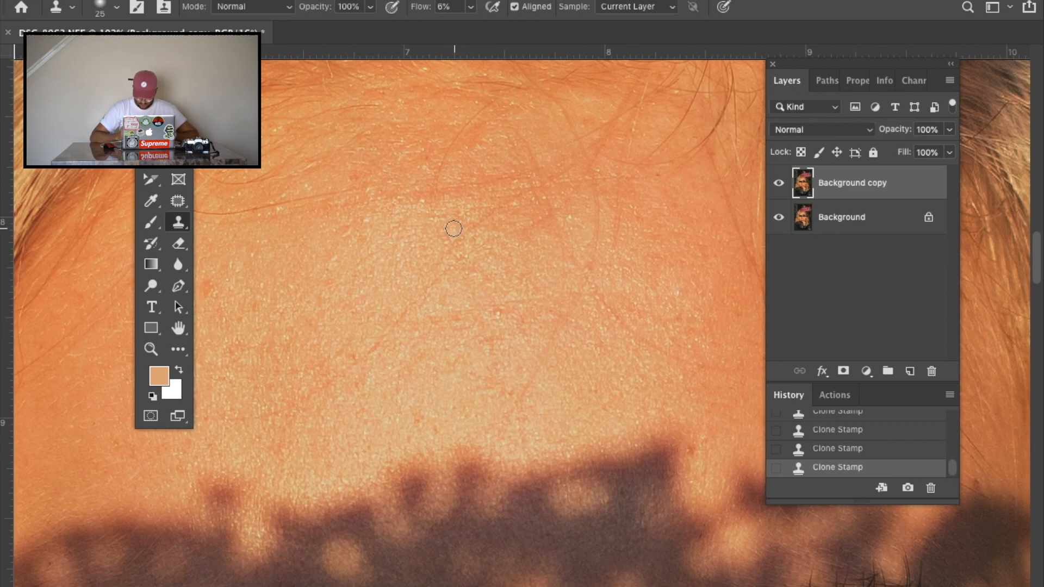
Enlarge the Clone Stamp brush to 40 and clone smooth skin over the remaining fine lines on the upper forehead
key("bracketright")
key("bracketright")
key("bracketright")
left_click(454, 229, "alt")
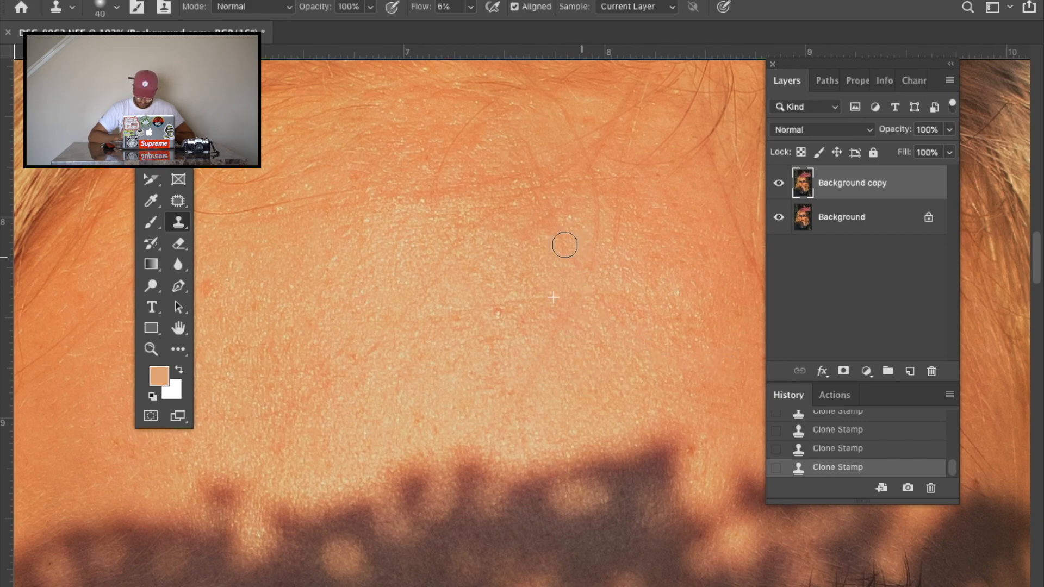
scroll(446, 274, "down", 5)
scroll(591, 317, "up", 3)
left_click(525, 317, "alt")
left_click(499, 229)
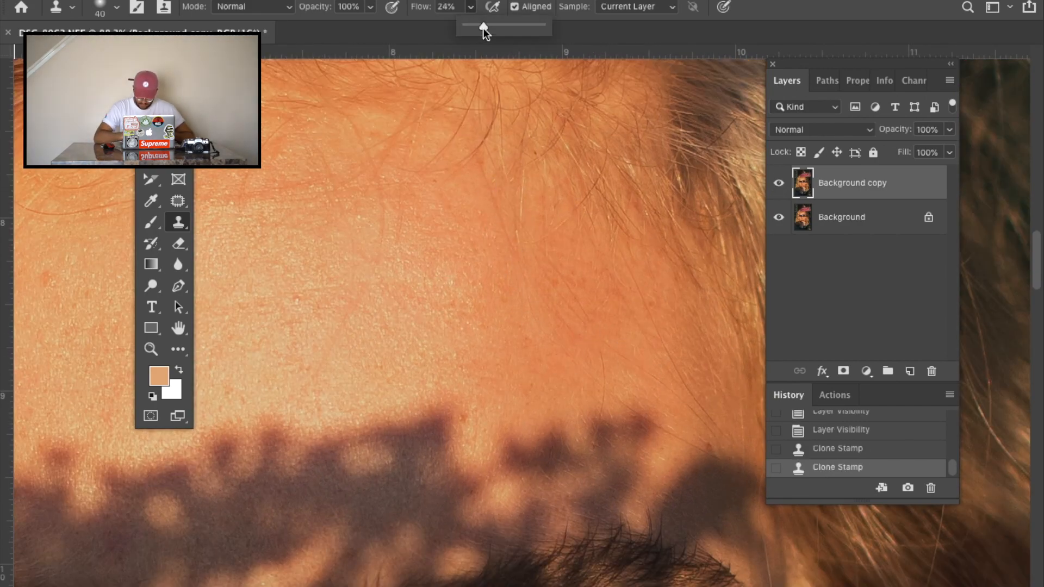
Set the Clone Stamp flow to 18% and clone skin over stray hairs beside the hairline, reverting the dark misplaced strokes
left_click_drag(485, 30, 480, 34)
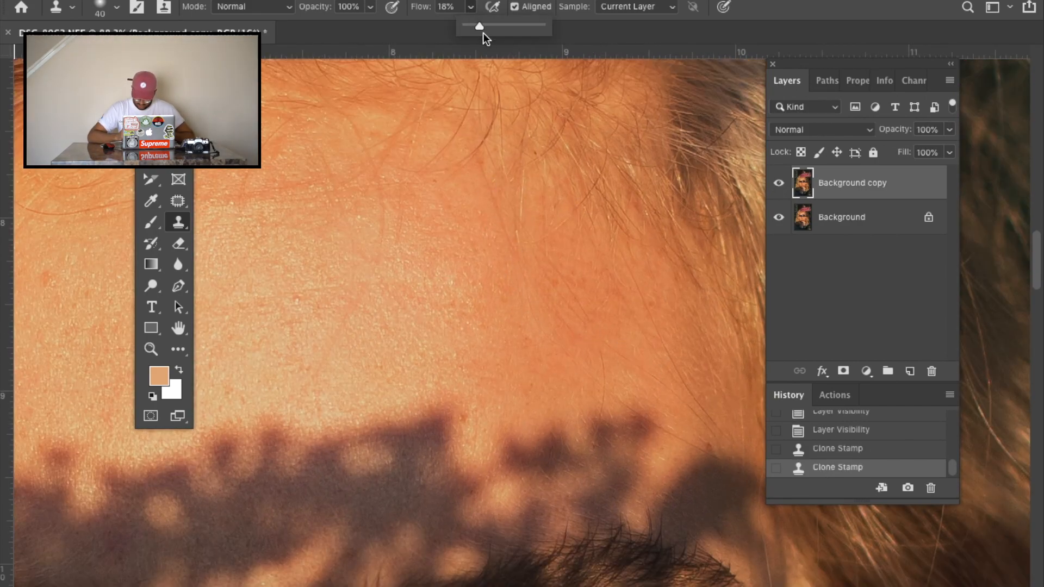
left_click(624, 244)
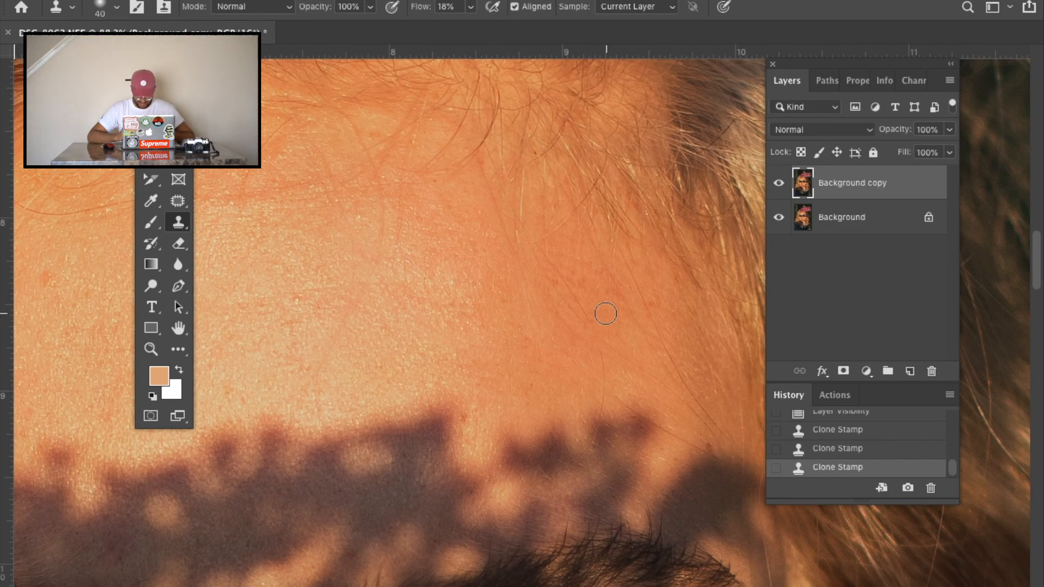
mouse_move(623, 333)
left_mouse_down()
mouse_move(604, 367)
mouse_move(598, 353)
mouse_move(598, 402)
left_mouse_up()
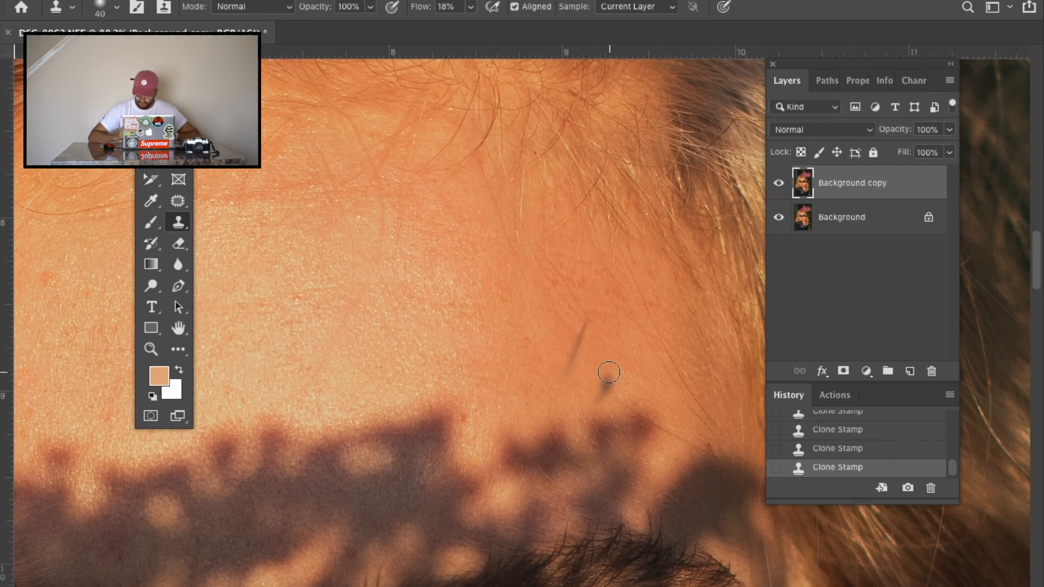
left_click(828, 435)
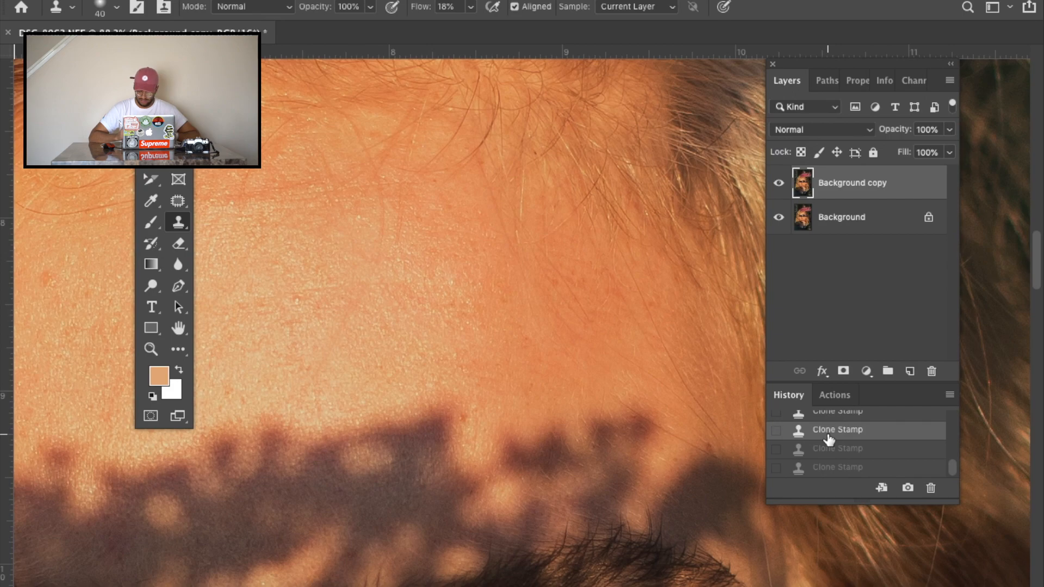
left_click(574, 285)
left_click(537, 264)
left_click_drag(522, 168, 510, 173)
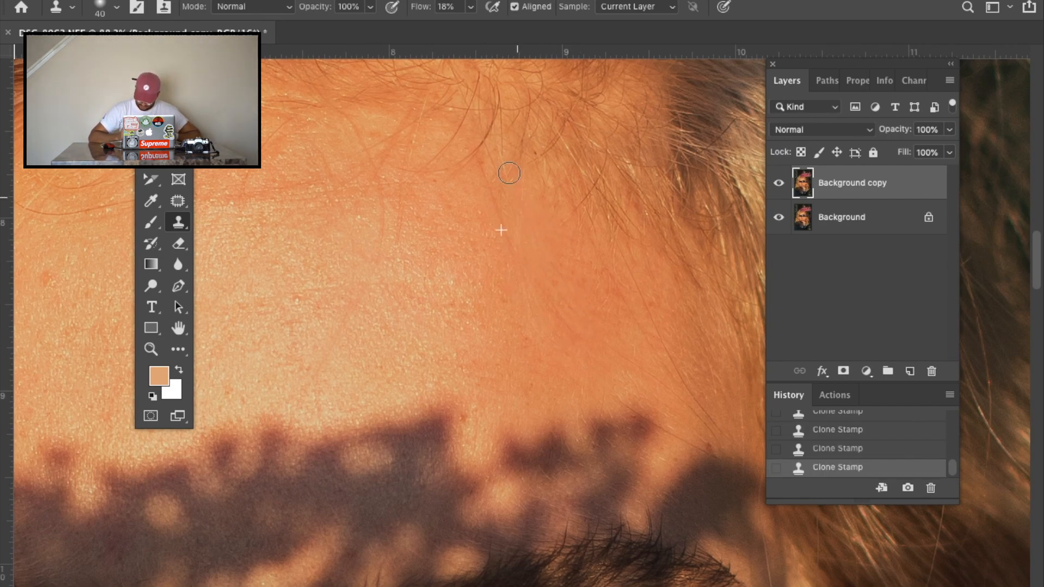
Clone sampled skin over the fine hairs along the hairline on the opposite side of the forehead
scroll(631, 326, "down", 5)
scroll(501, 272, "up", 5)
left_click(486, 356, "alt")
left_click_drag(363, 323, 392, 303)
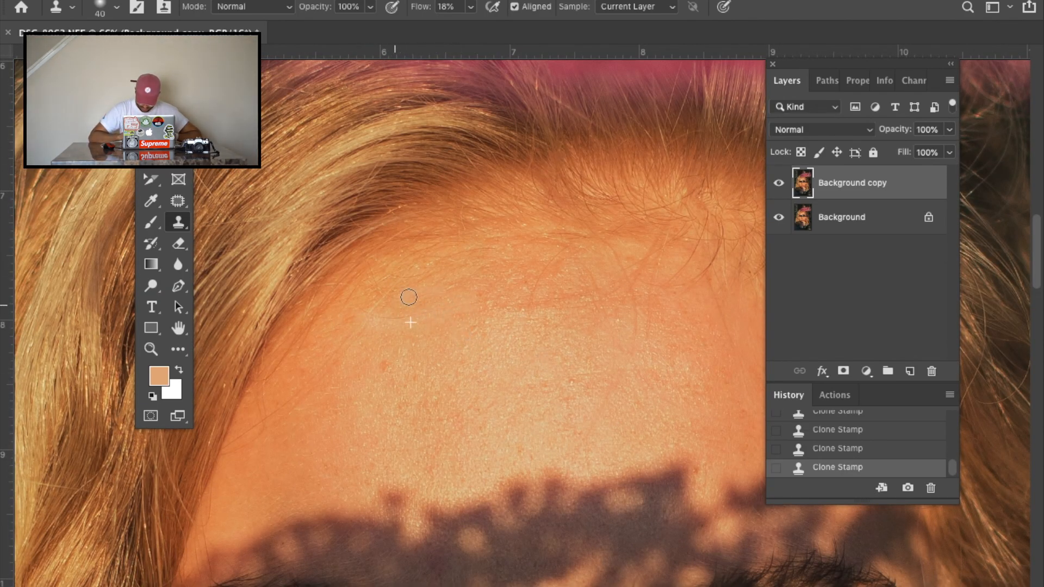
Compare the forehead before and after the clone retouching by toggling the Background copy layer's visibility at face and close-up view
scroll(643, 295, "down", 5)
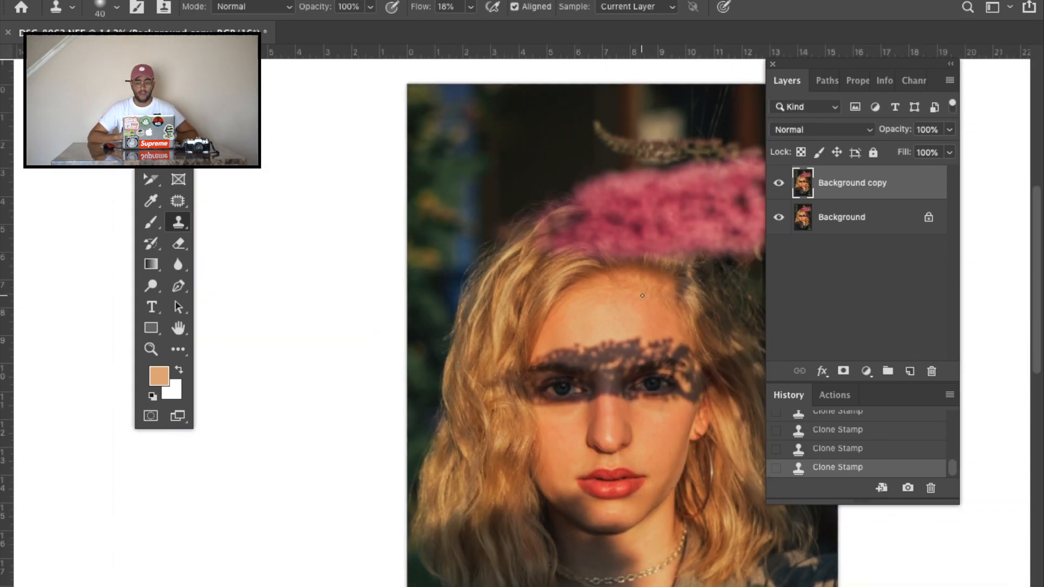
scroll(643, 295, "up", 4)
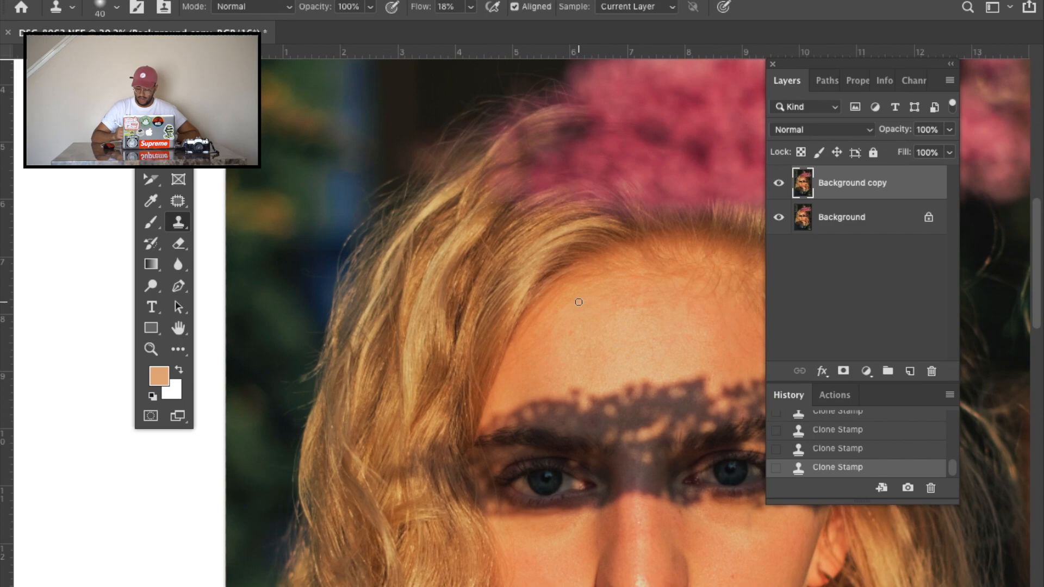
left_click(779, 183)
left_click(779, 183)
left_click(779, 183)
left_click(779, 183)
left_click(779, 183)
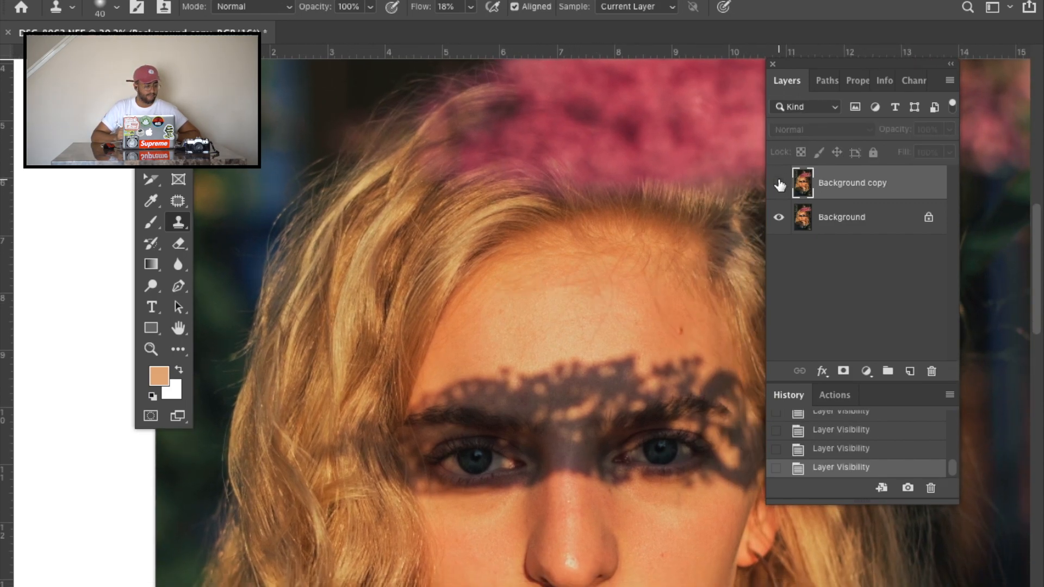
left_click(779, 184)
scroll(533, 357, "up", 3)
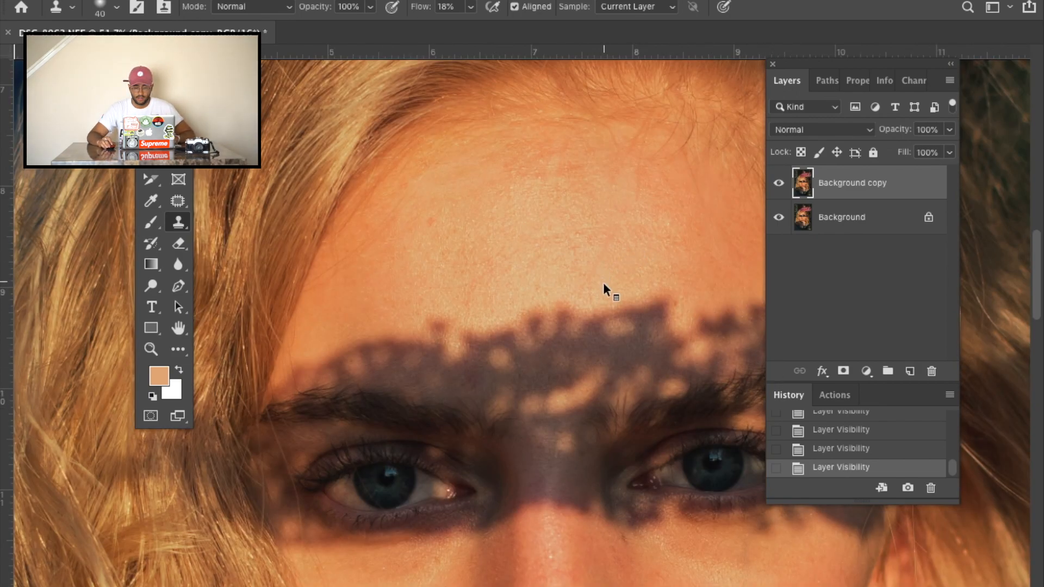
scroll(602, 357, "down", 1)
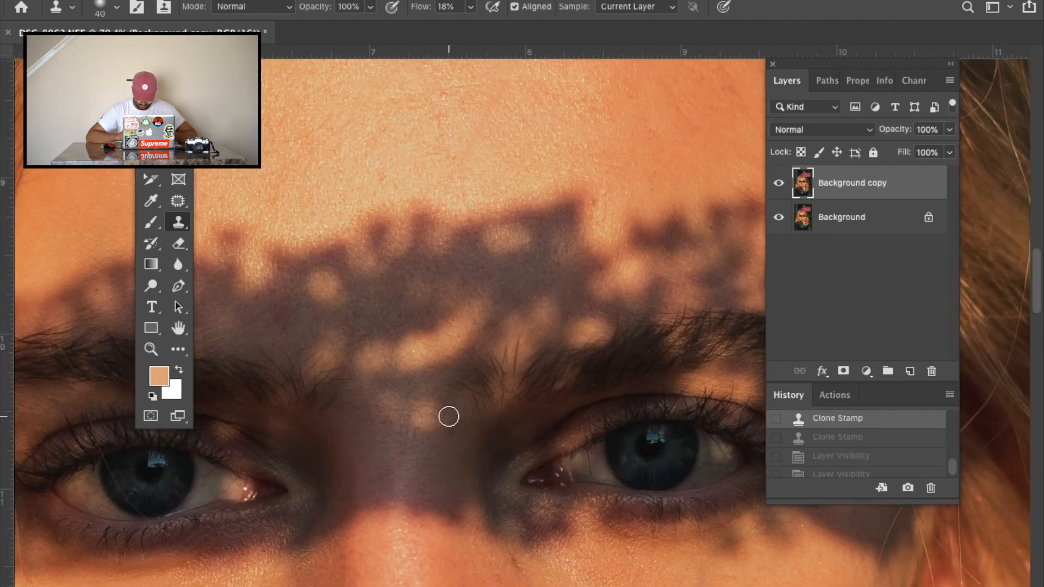
Clone clean skin over the blemishes on the cheek and around the chin, and revert the last two strokes
scroll(538, 326, "down", 3)
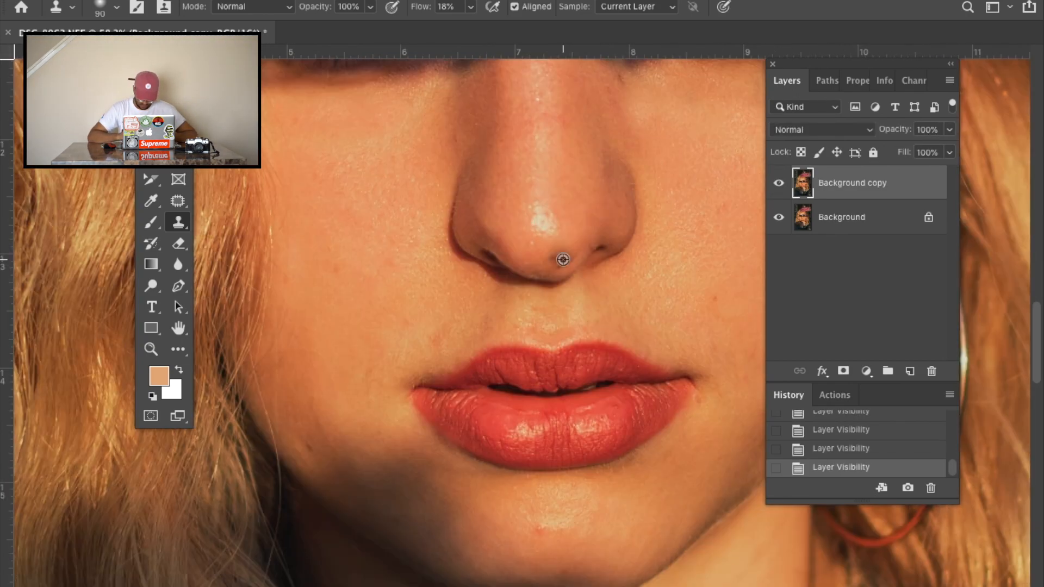
left_click_drag(327, 261, 327, 257)
left_click(523, 506, "alt")
mouse_move(545, 528)
left_mouse_down()
mouse_move(533, 526)
mouse_move(547, 514)
left_mouse_up()
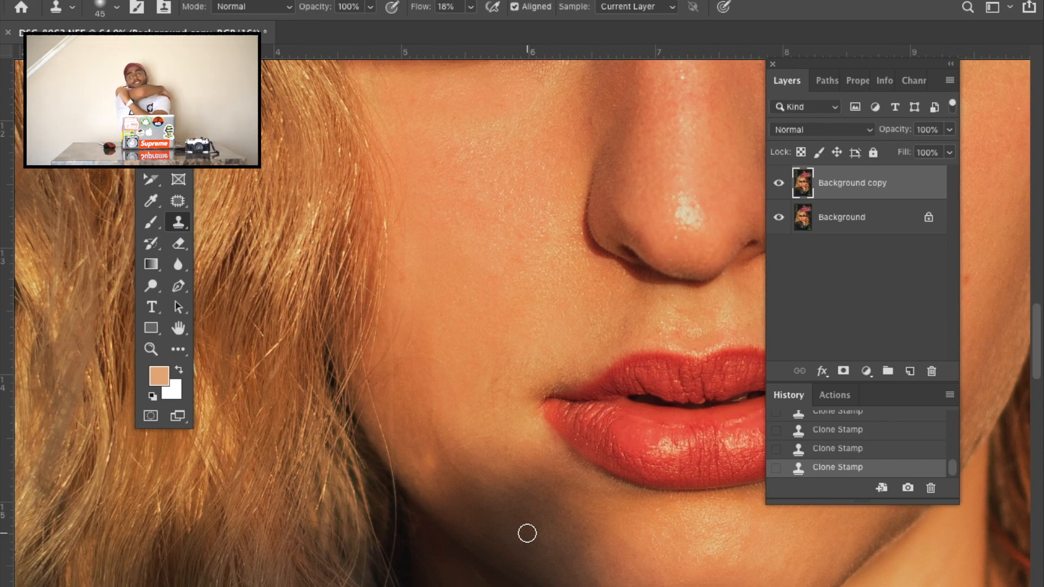
left_click(859, 430)
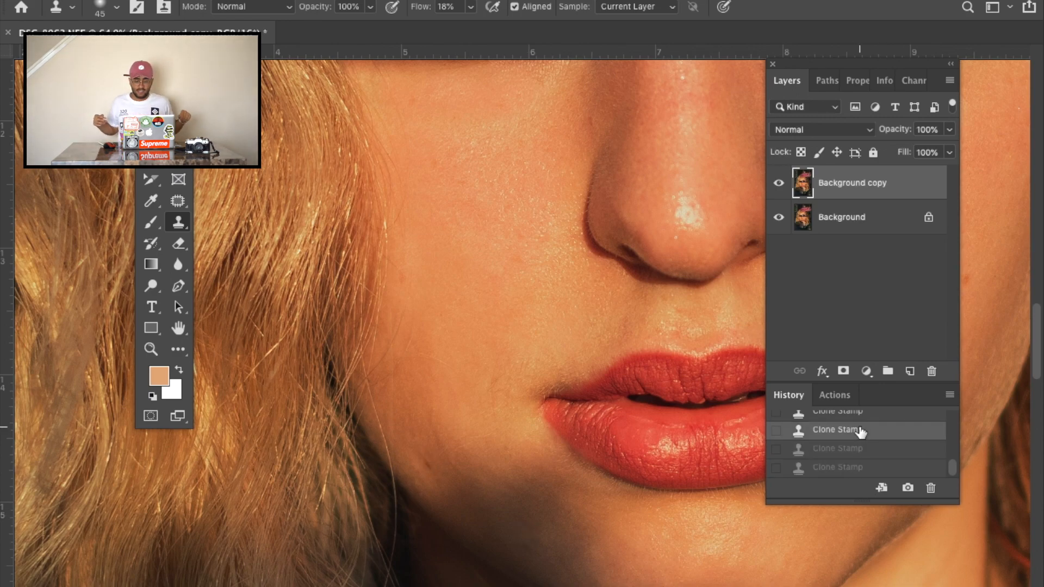